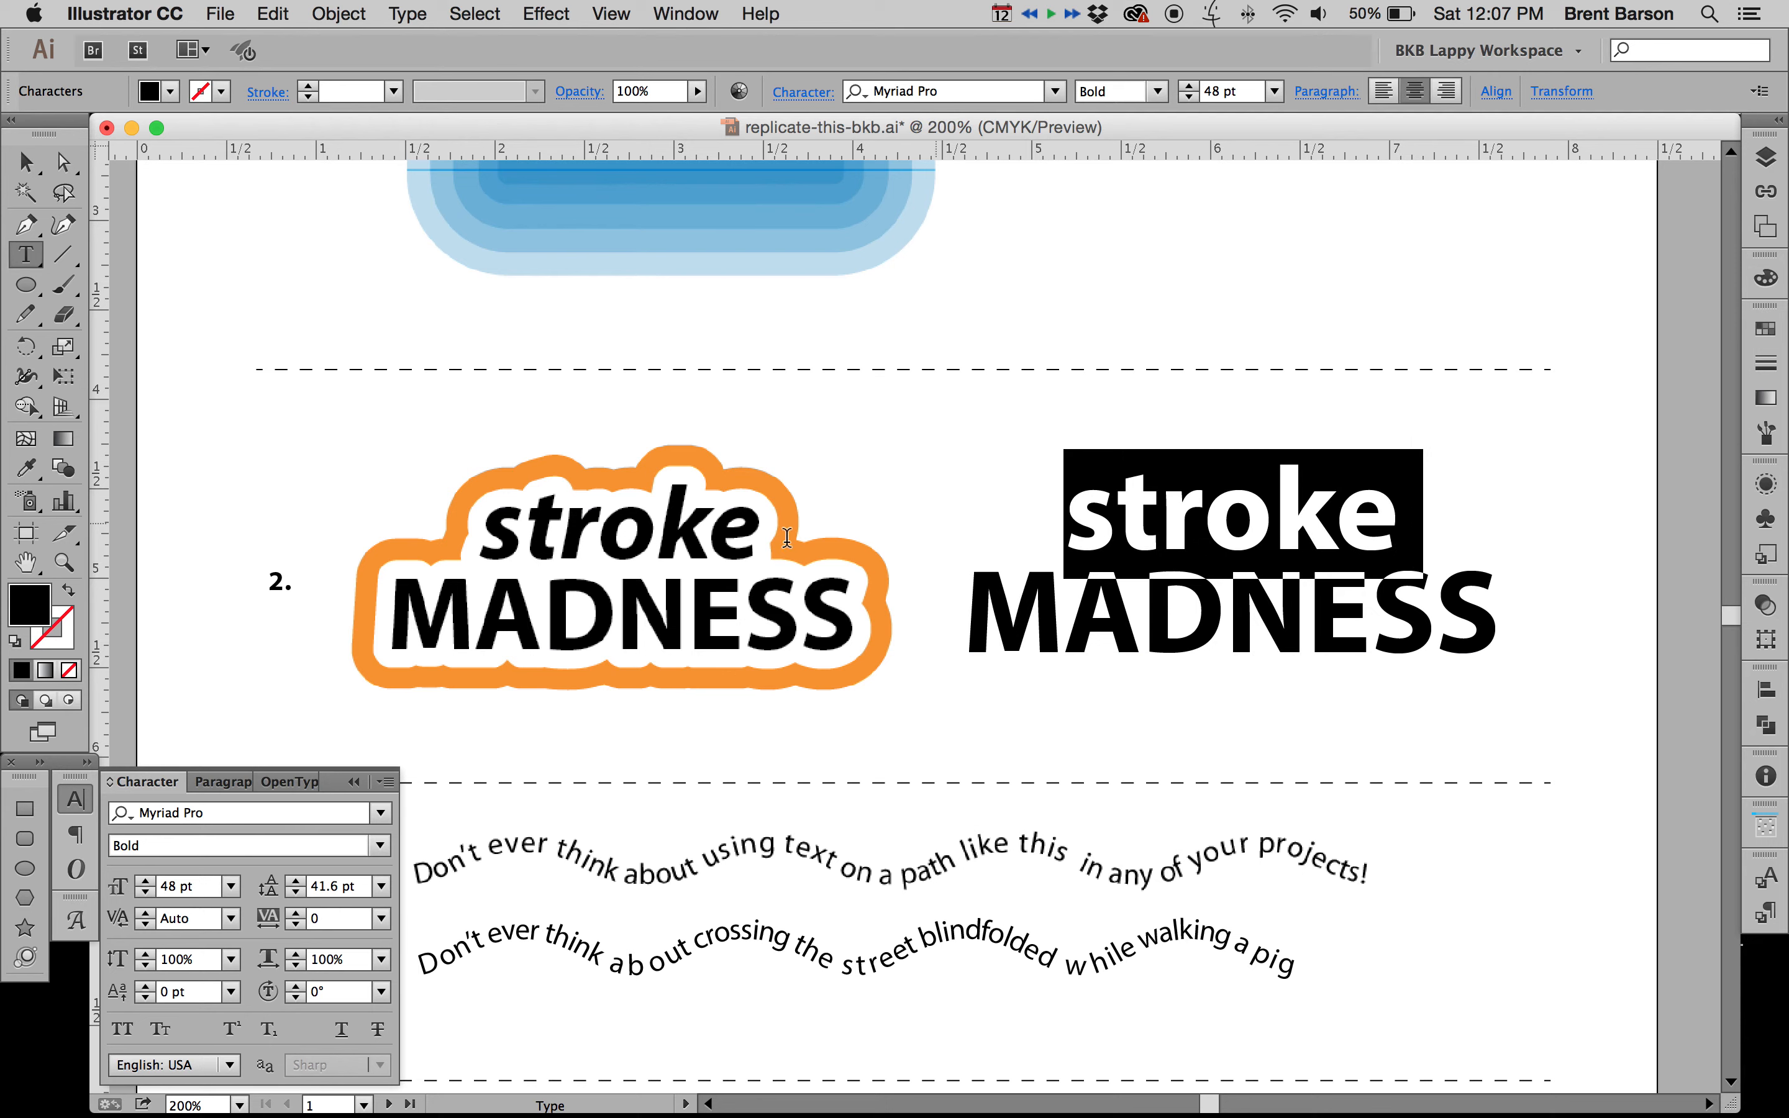
Step: Set the word "stroke" in the text copy to Bold Italic and finish editing the text
click(389, 847)
click(155, 814)
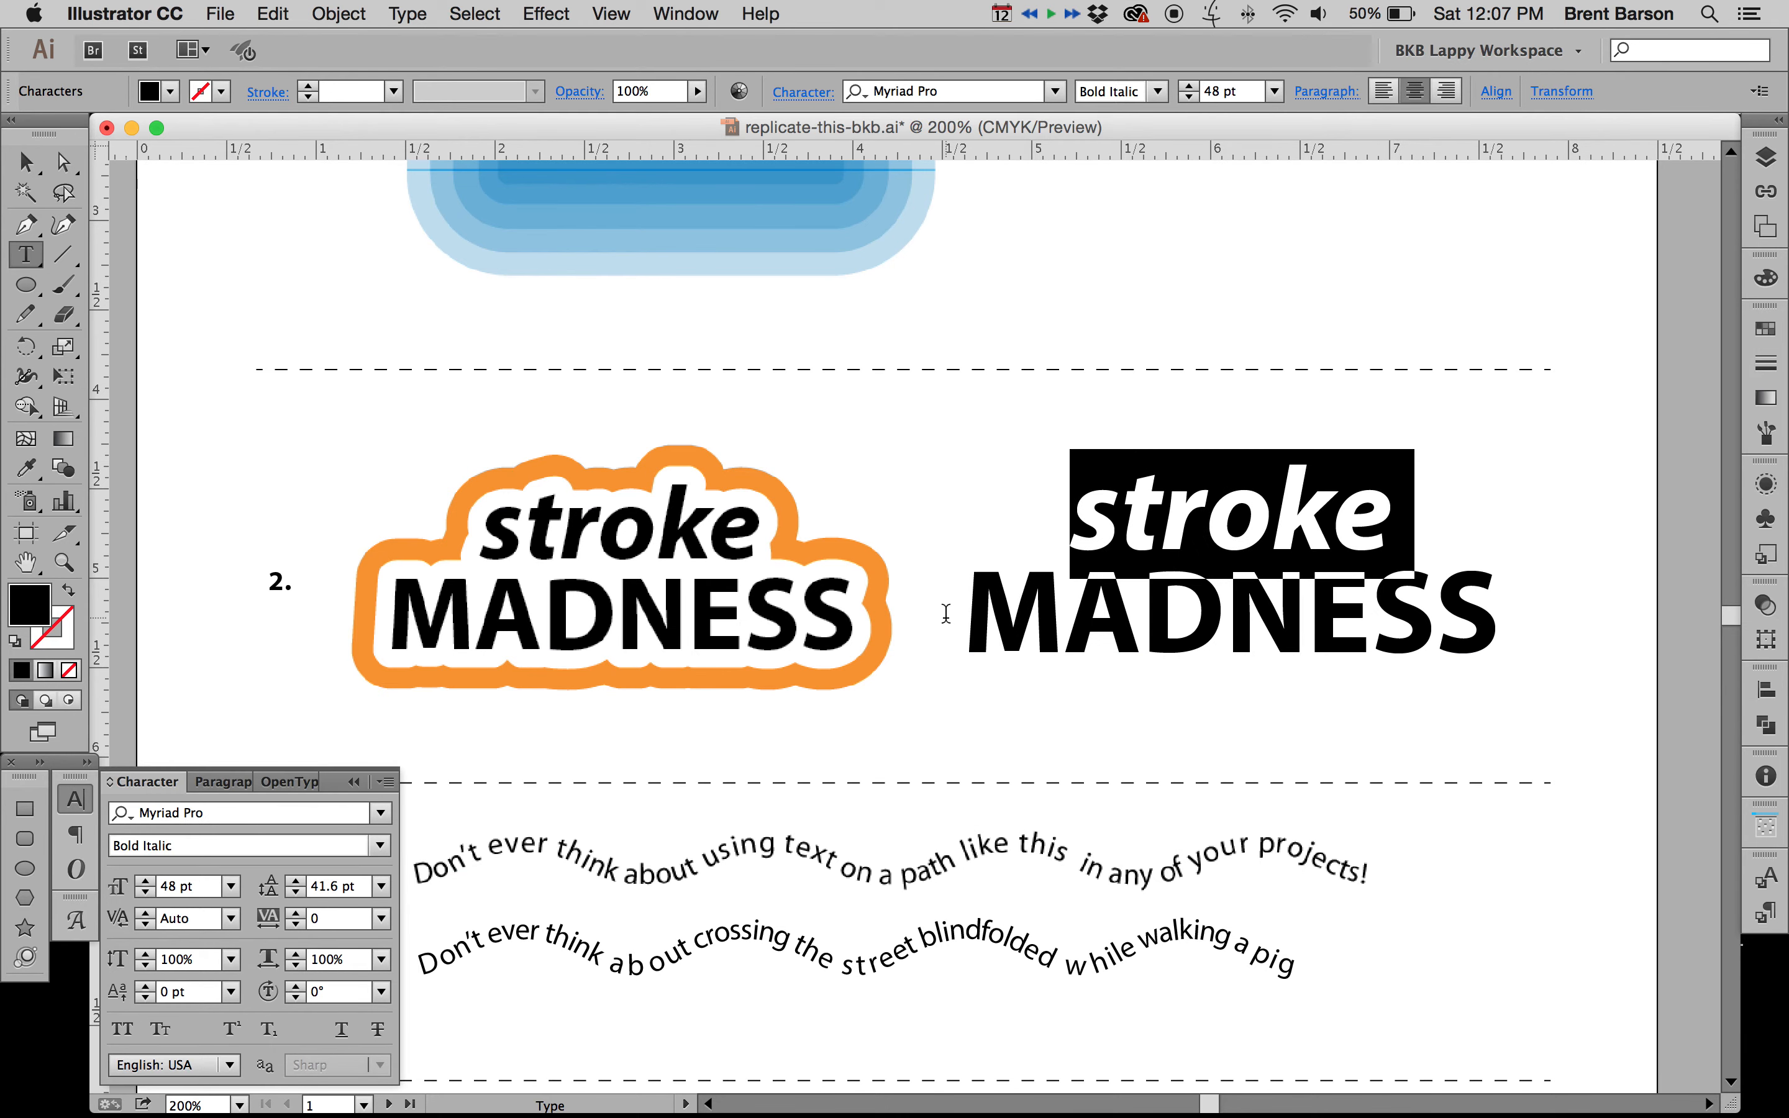
key(Escape)
Step: Scale the text to about 43 pt by overlaying it on the orange-outlined sample, and return it to the empty area beside the sample
drag(1203, 524, 598, 534)
key(s)
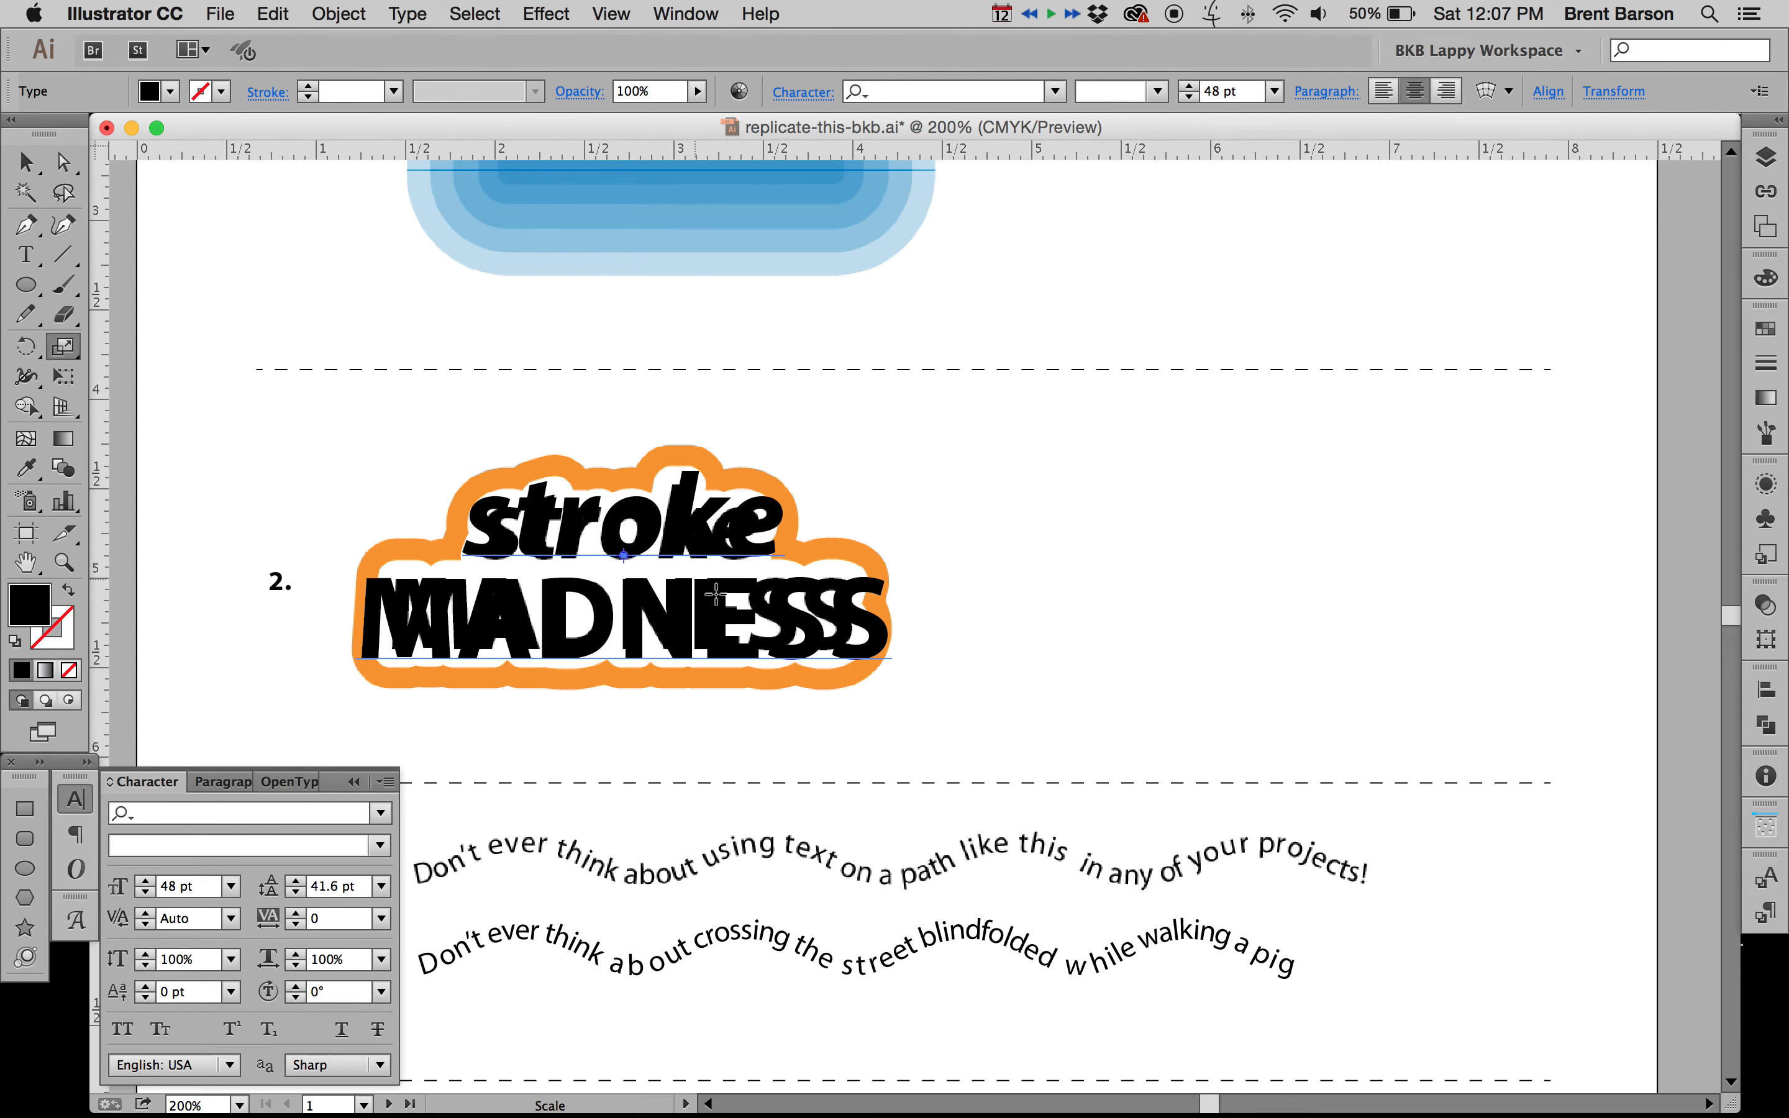
drag(1011, 753, 978, 729)
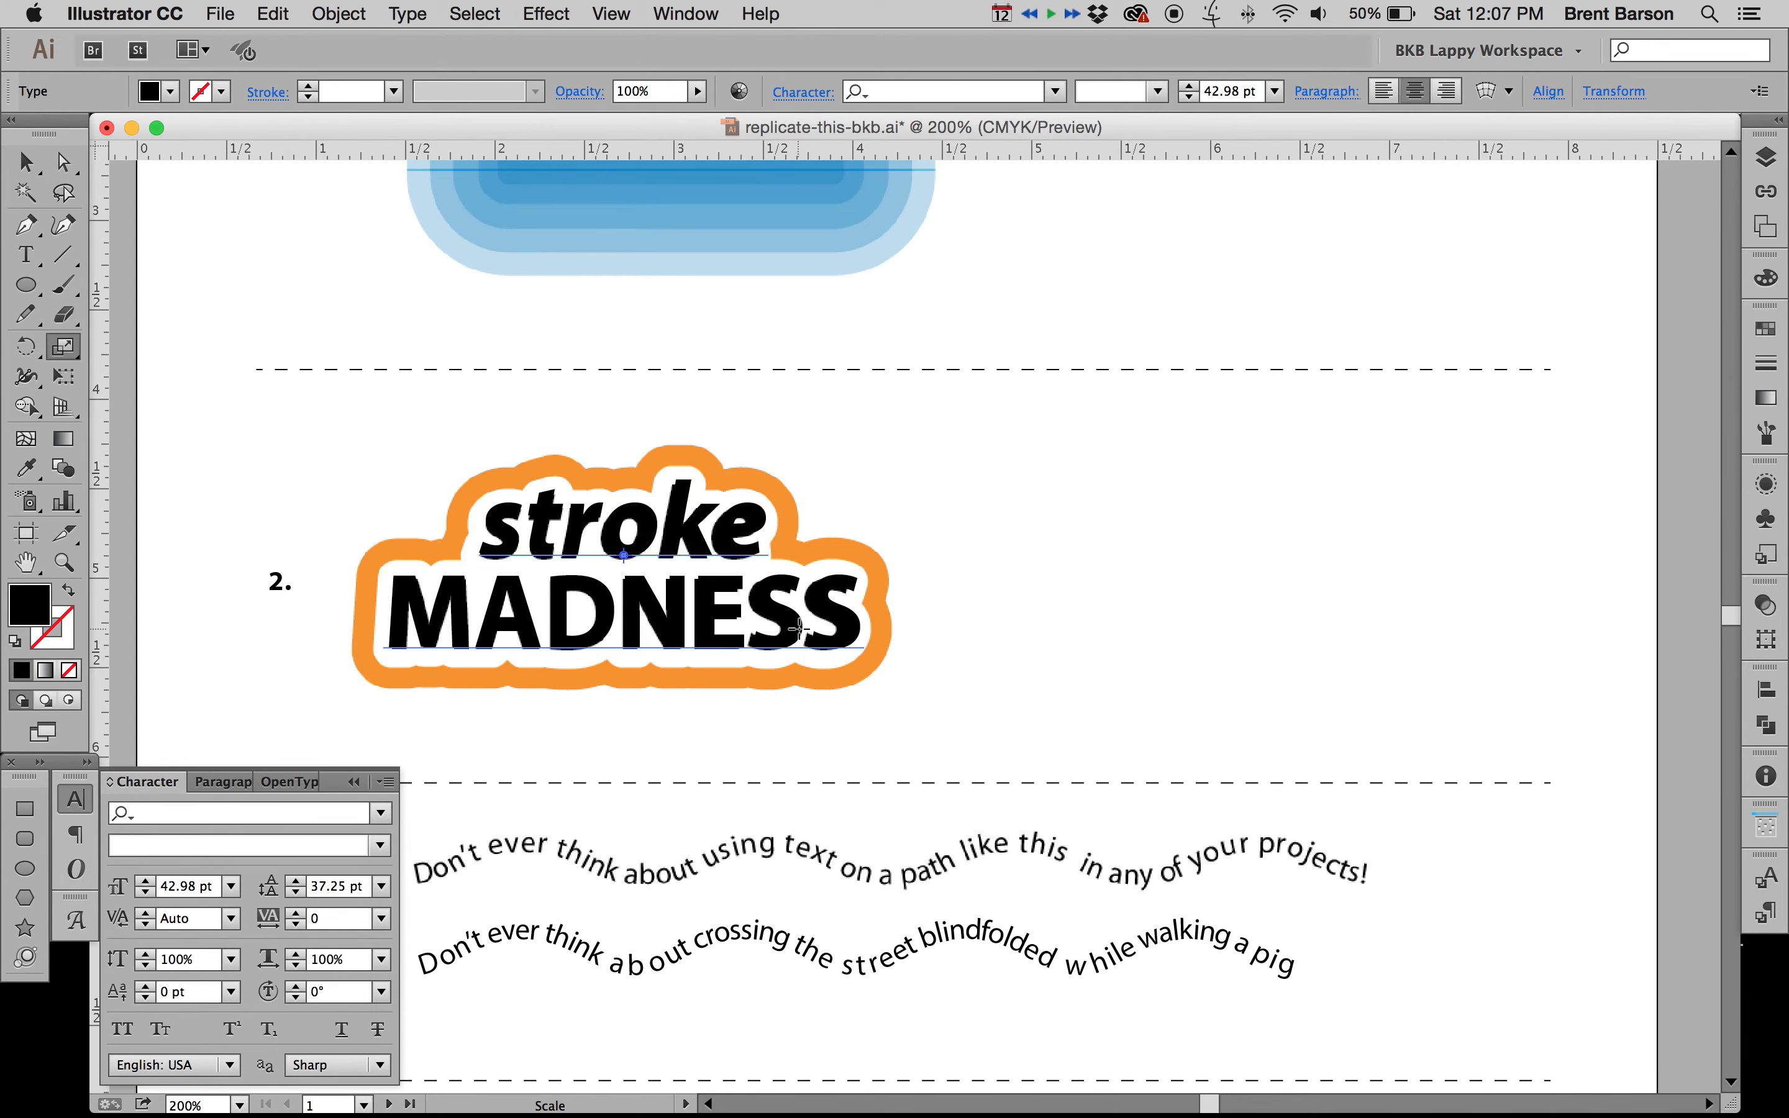
key(v)
drag(661, 607, 1259, 609)
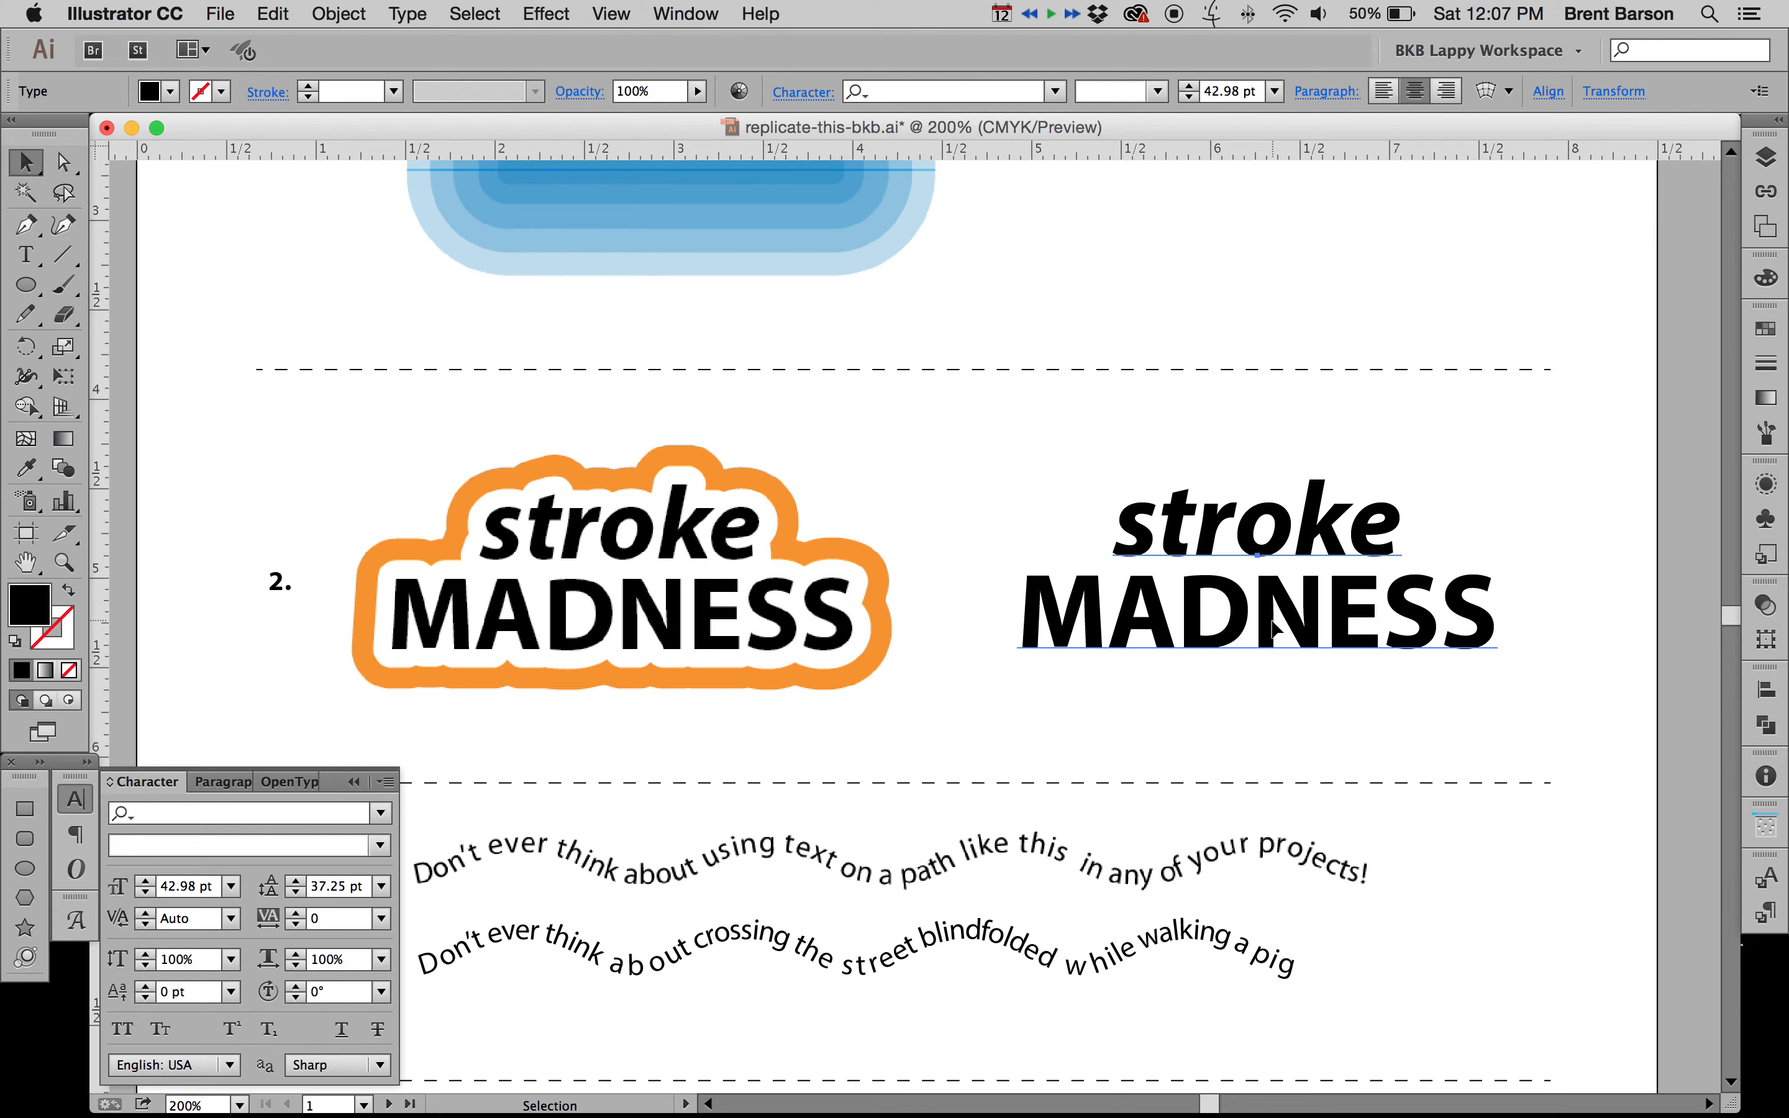
double_click(1228, 628)
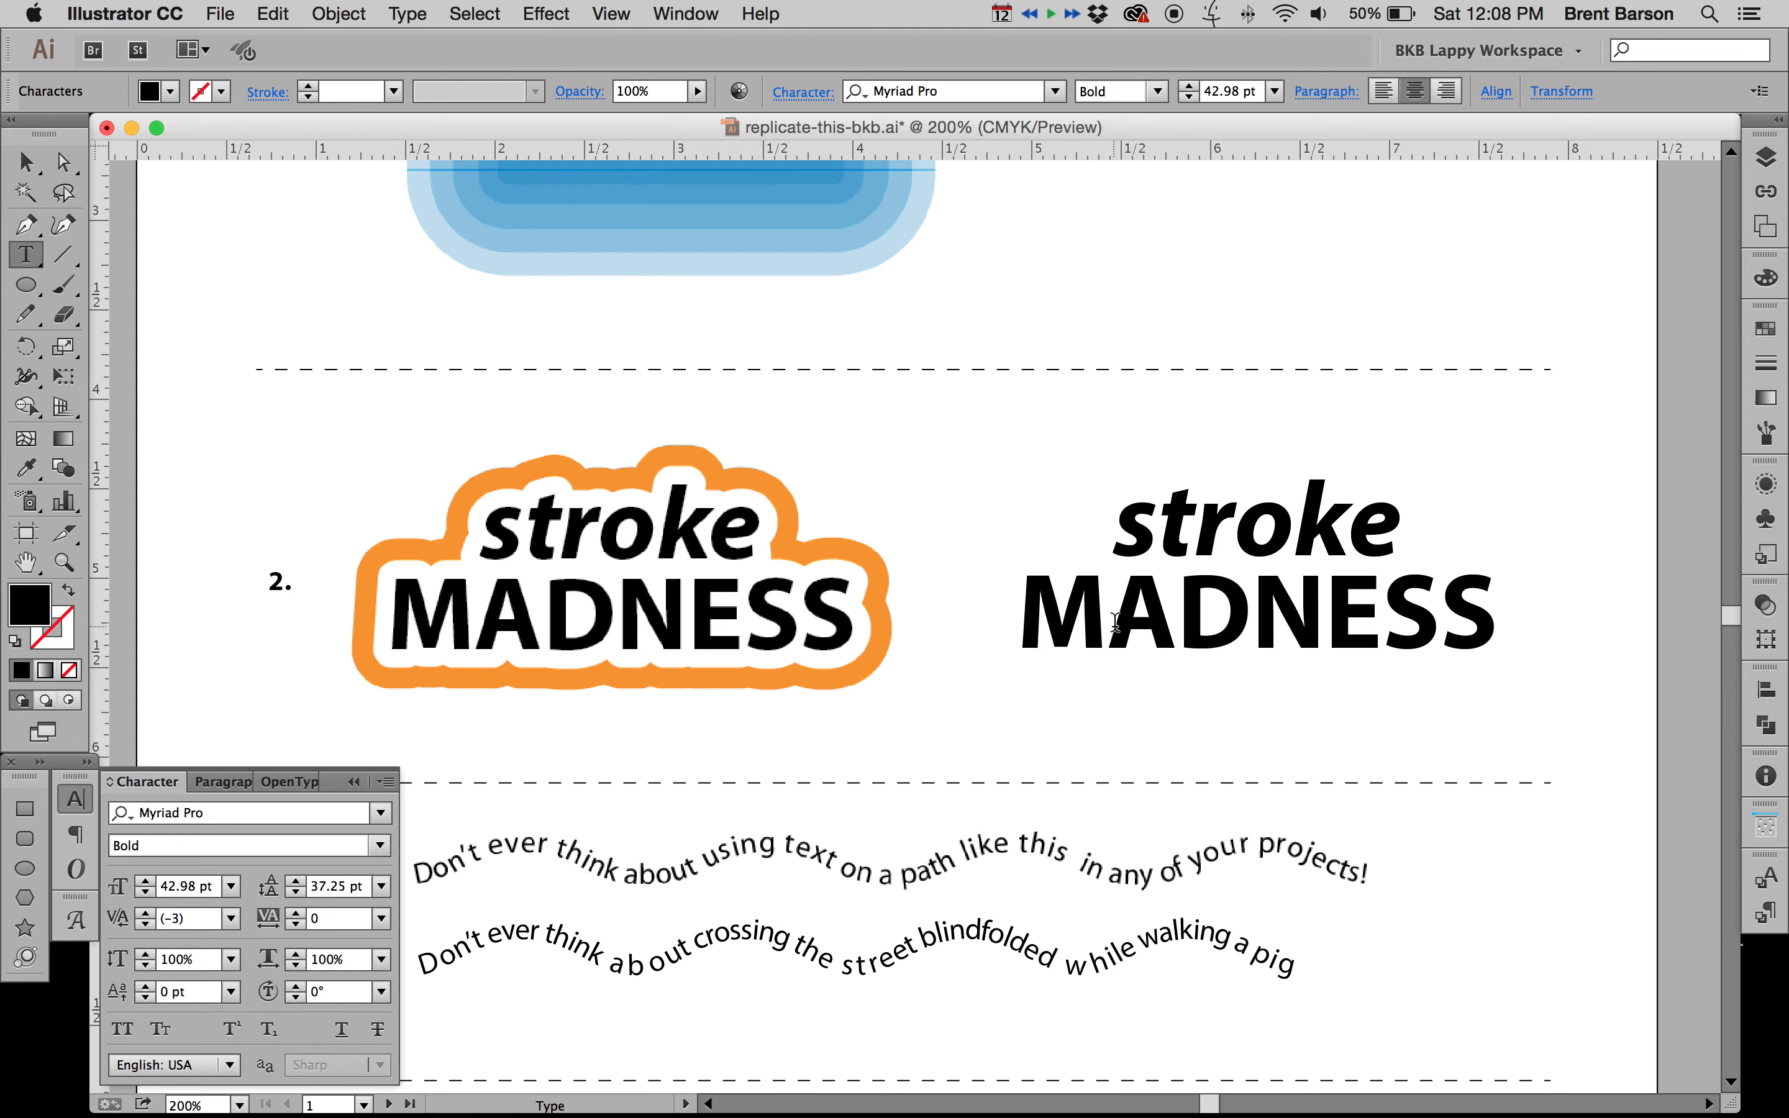
key(Escape)
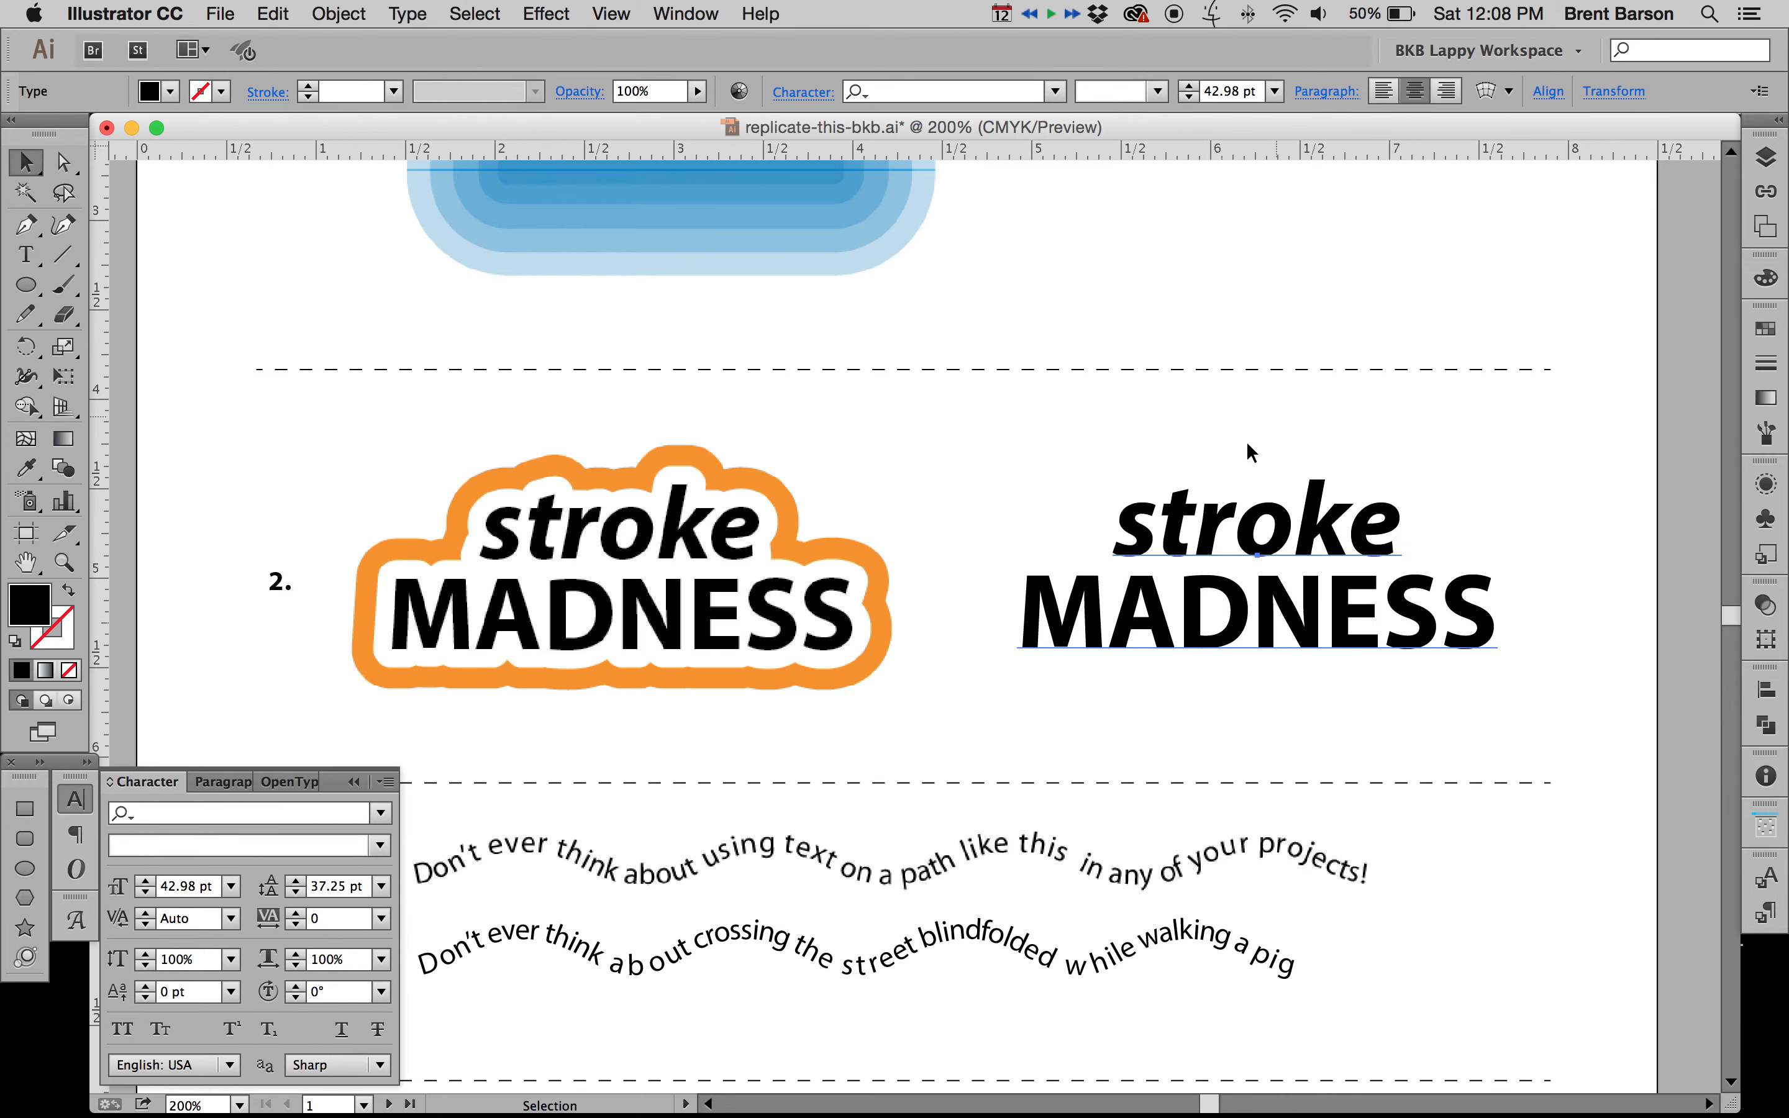
click(1541, 458)
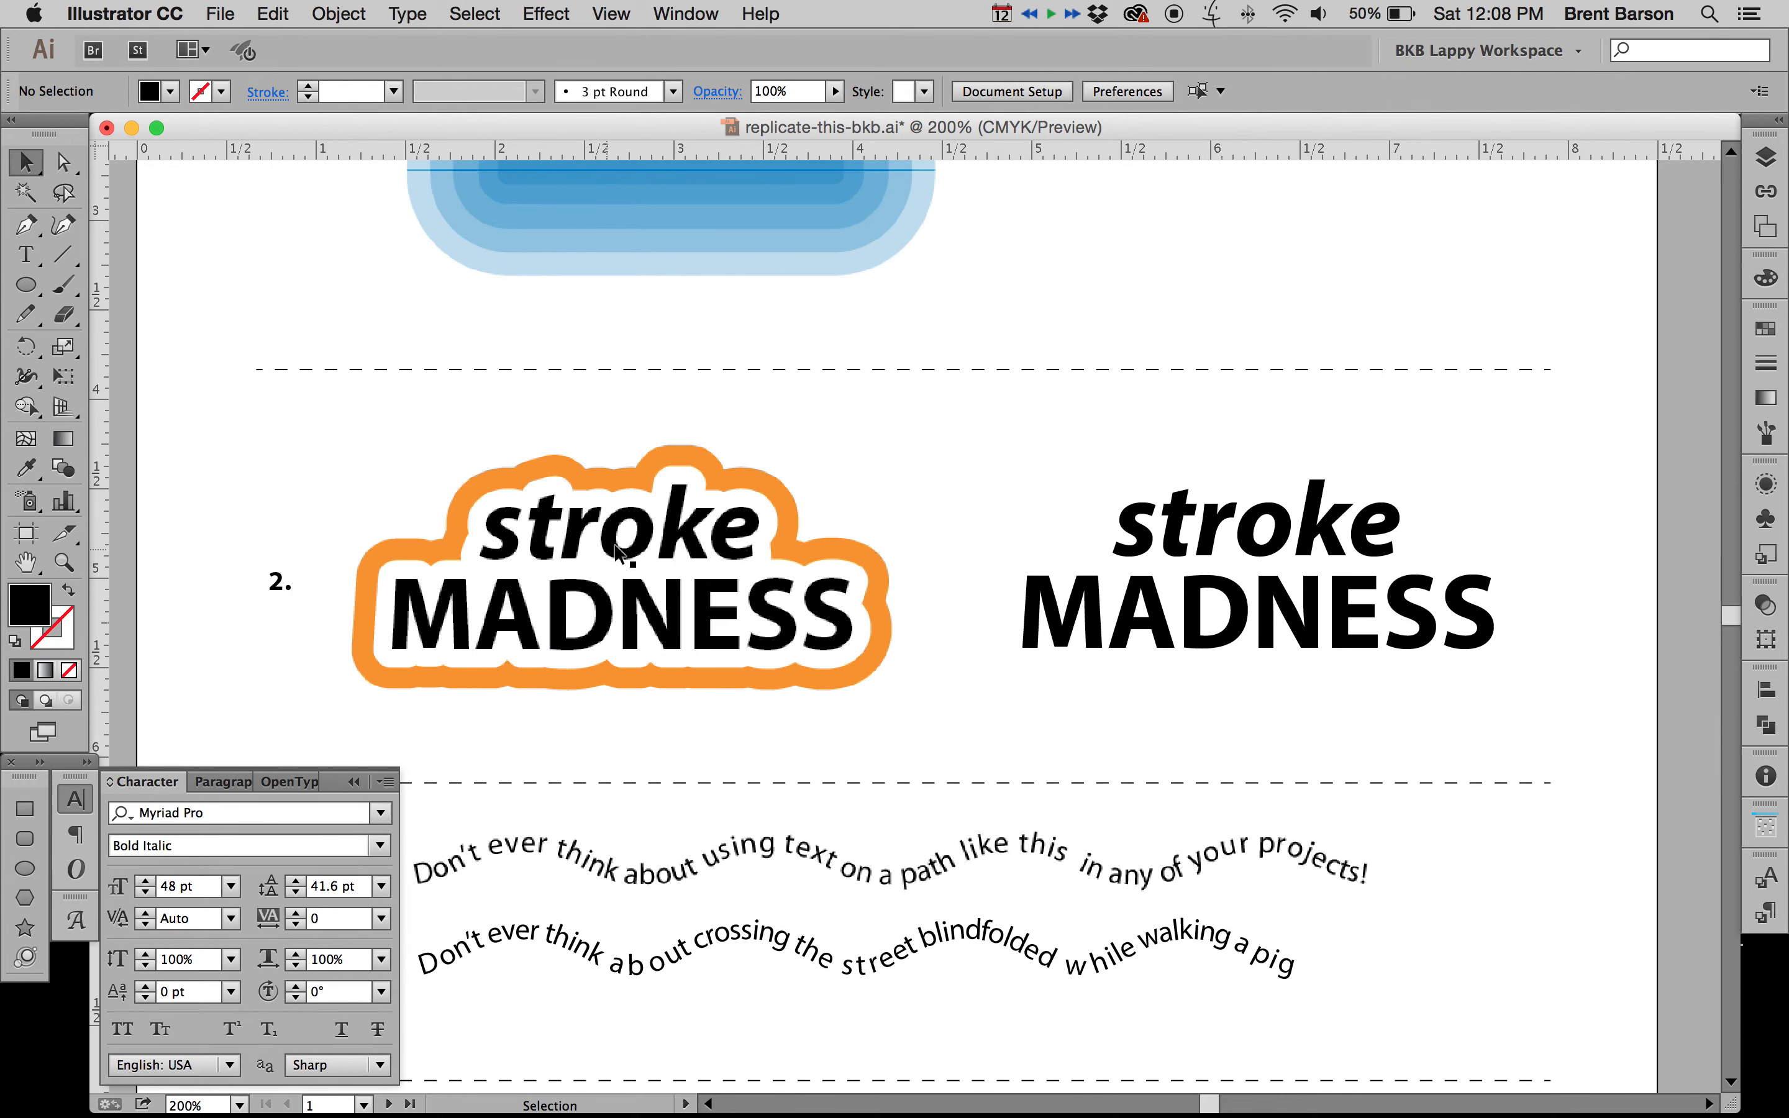
Step: Add a new stroke to the "stroke MADNESS" text object and set the object's fill to Black
drag(923, 510, 817, 449)
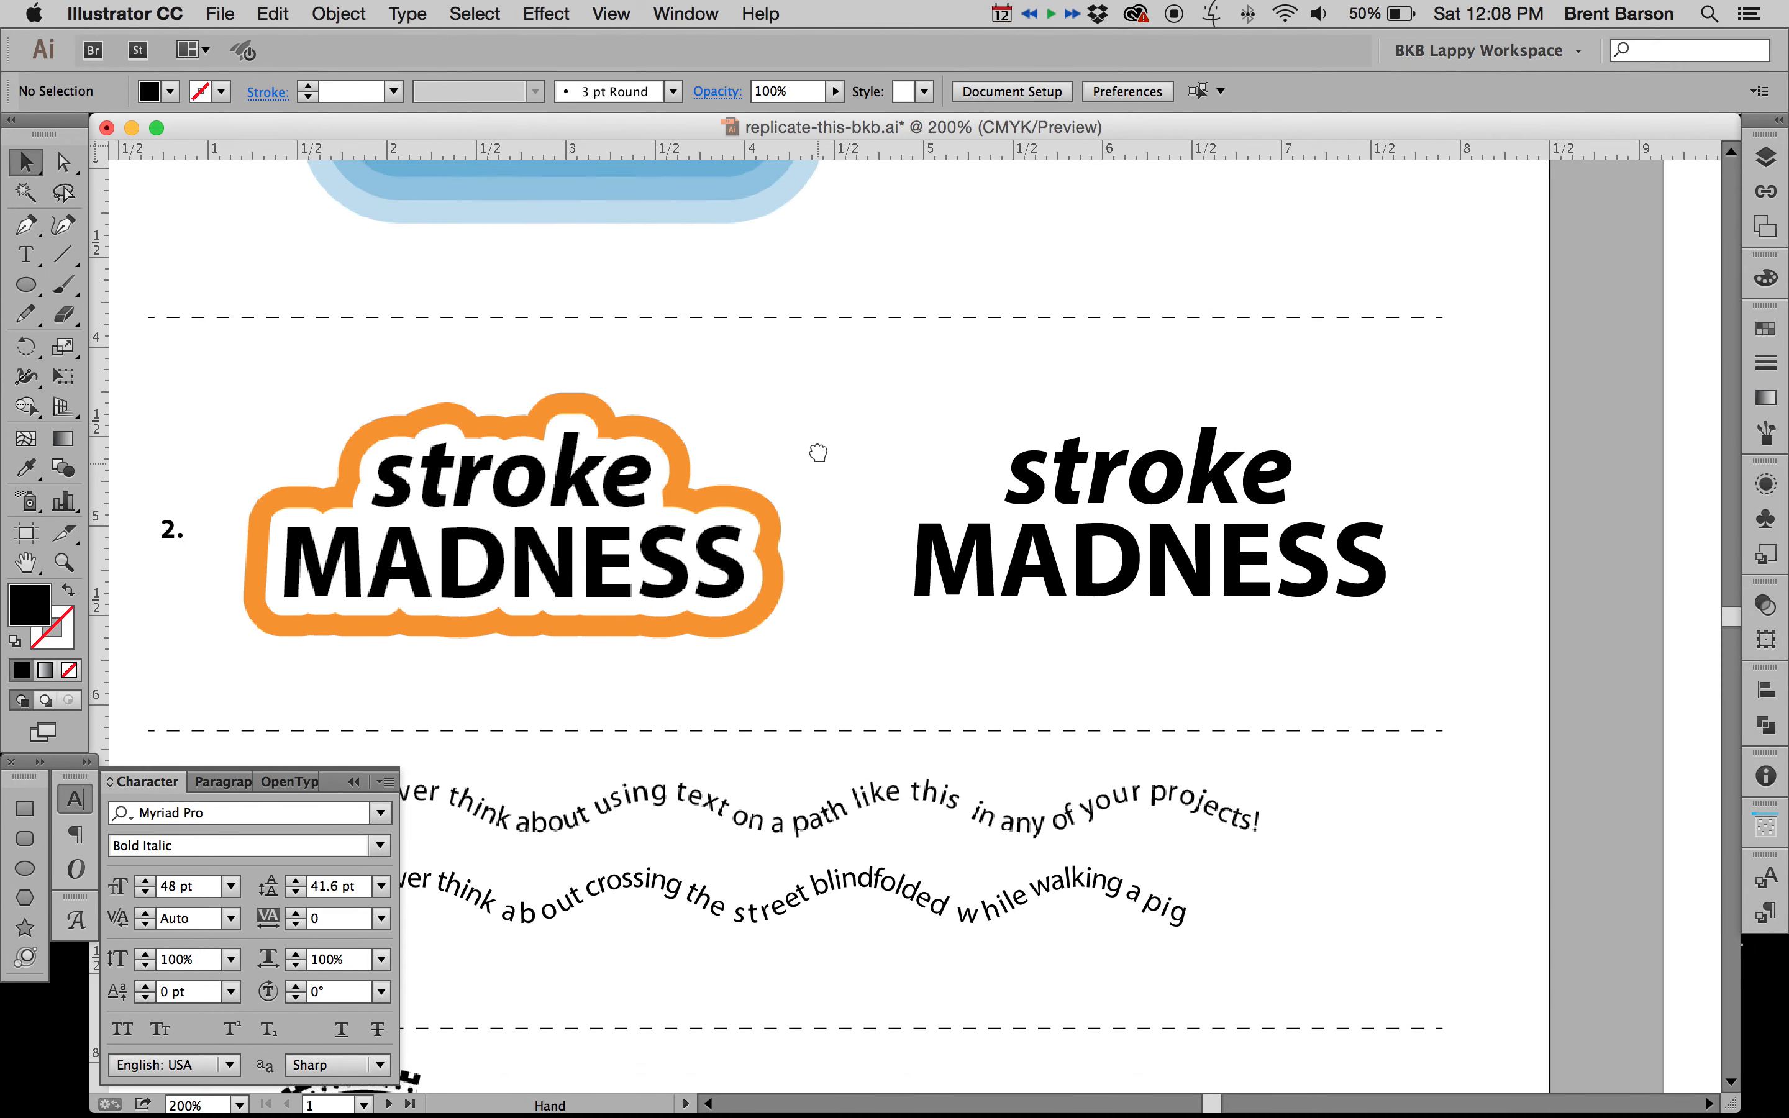
click(1054, 489)
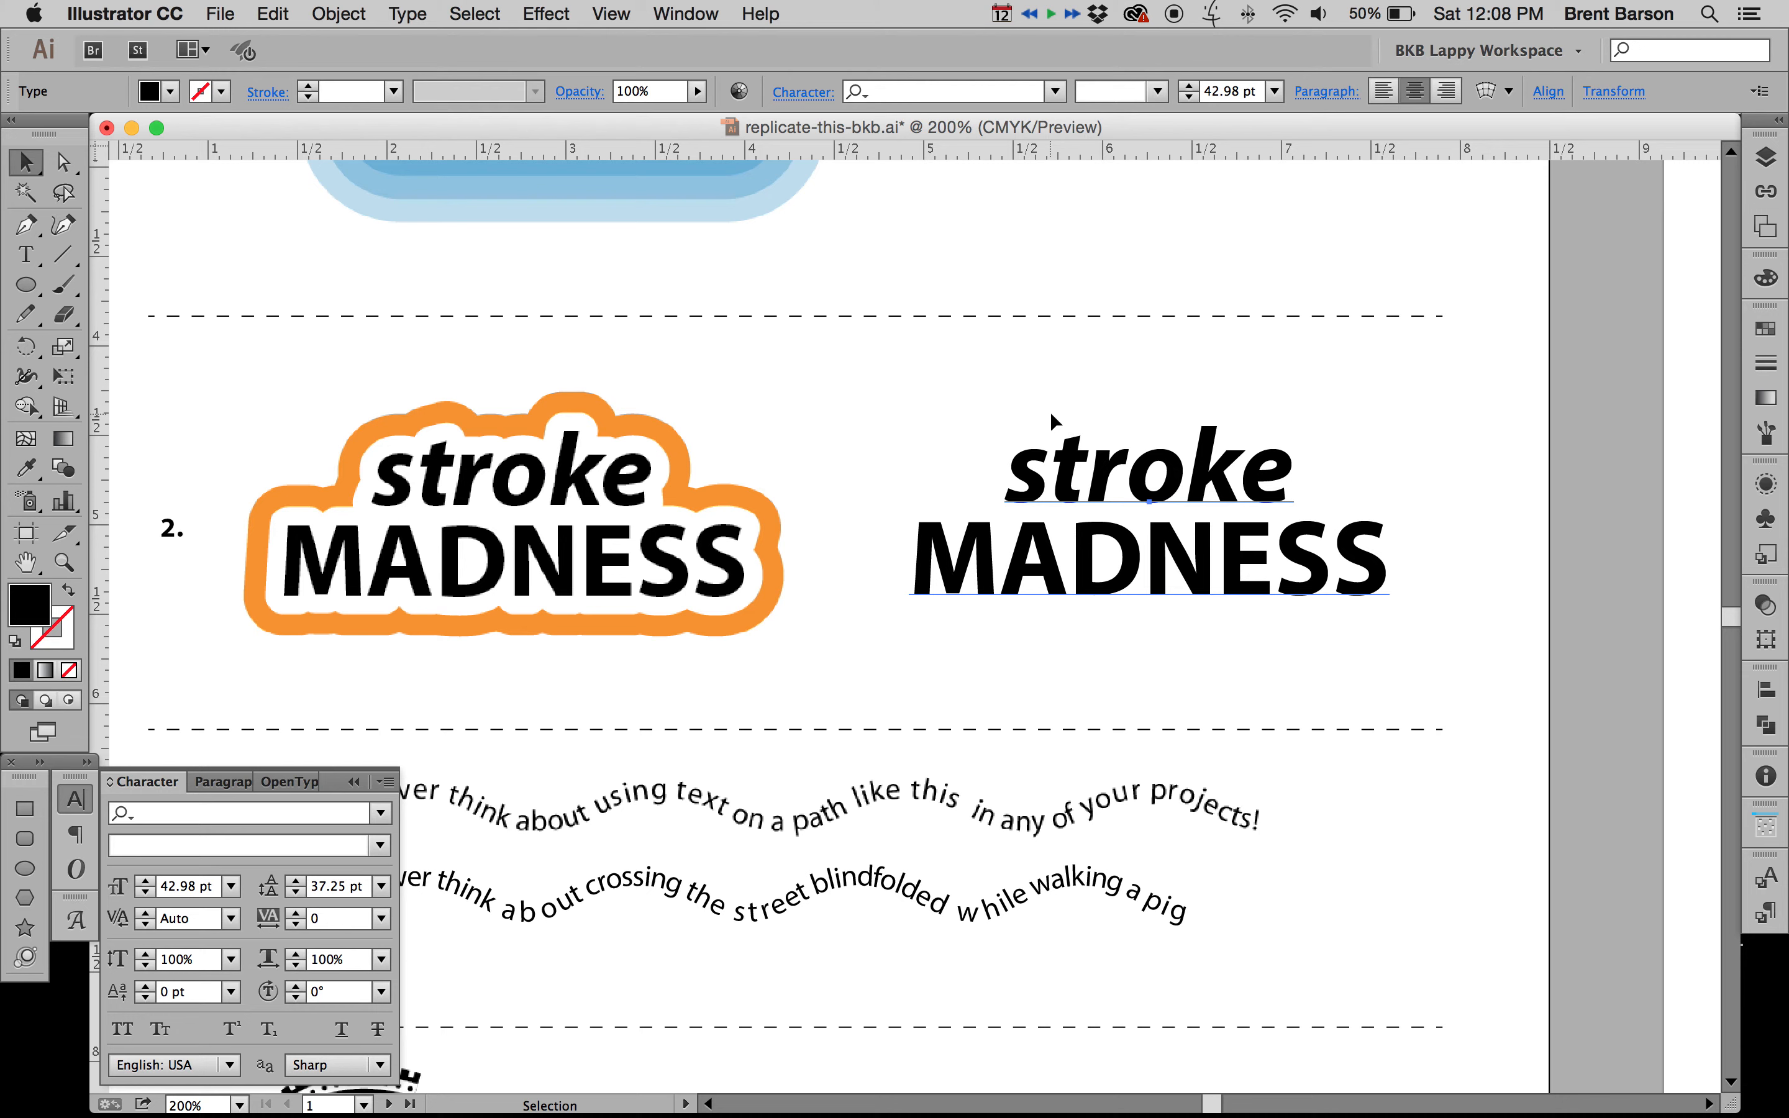
click(1765, 486)
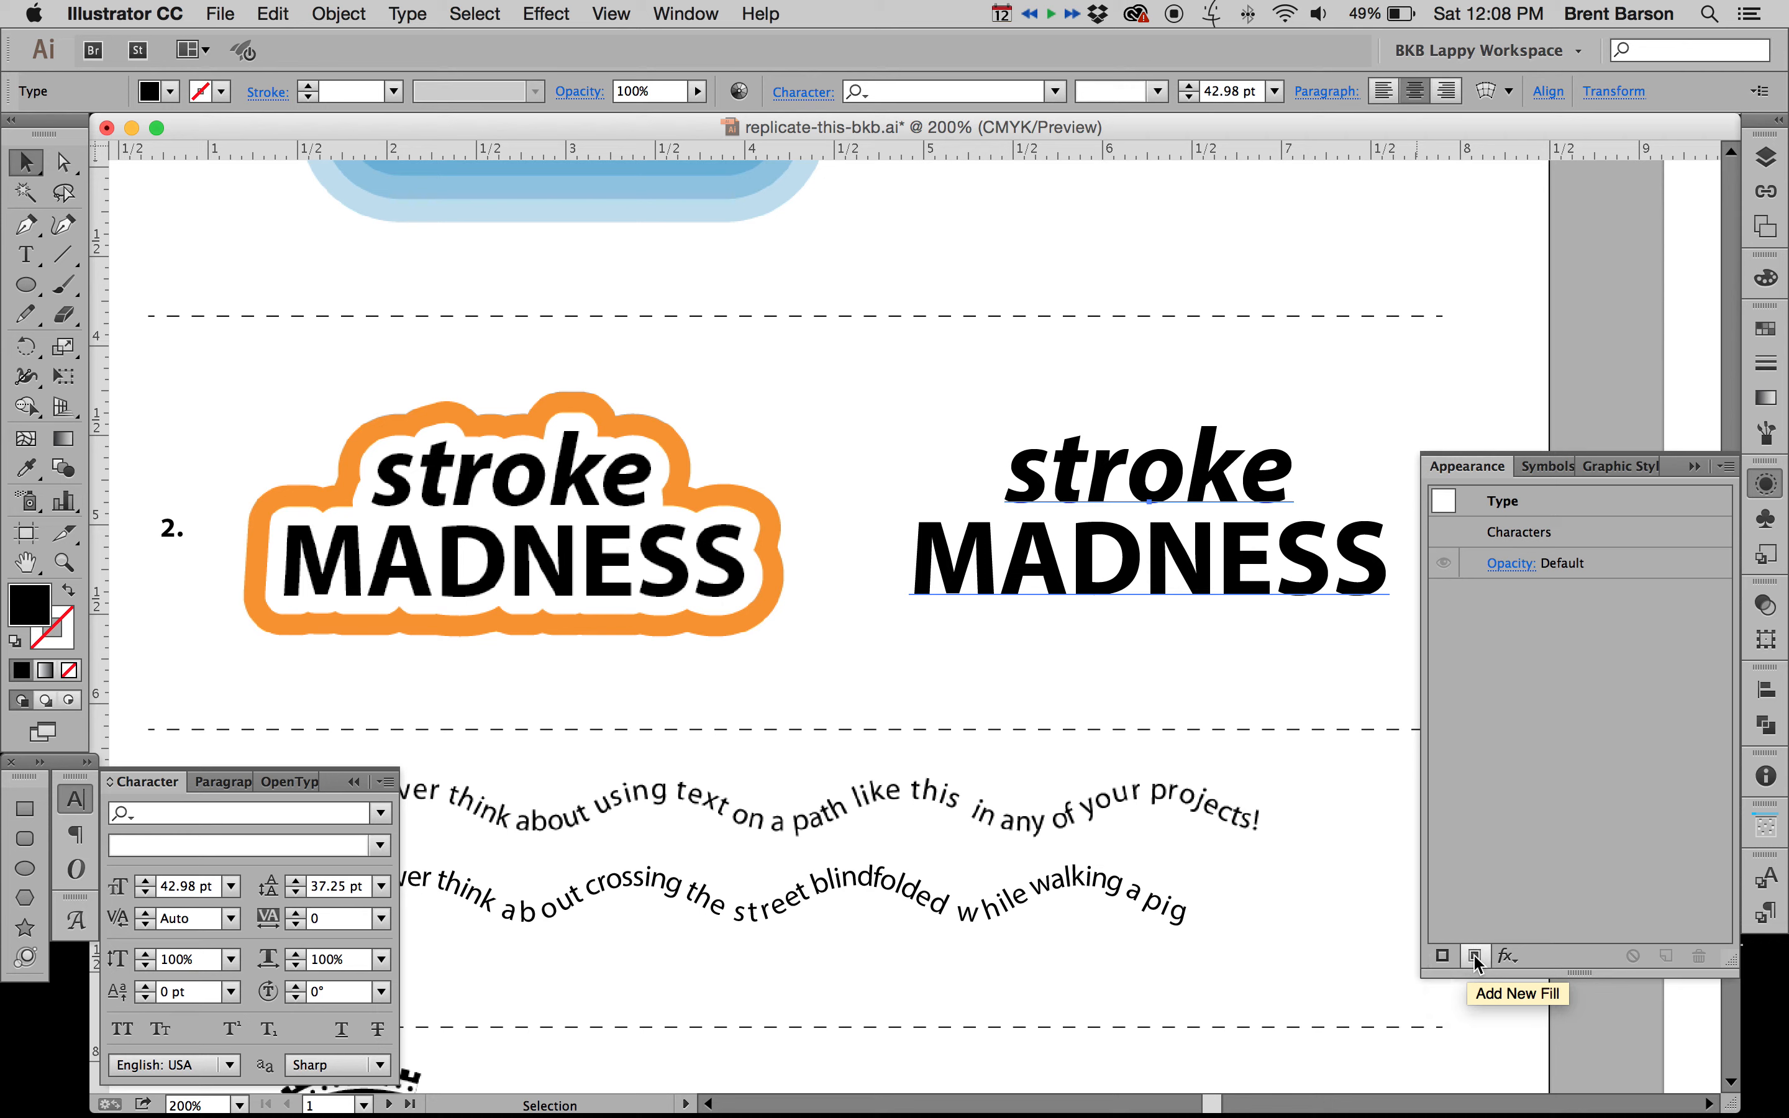
click(1442, 958)
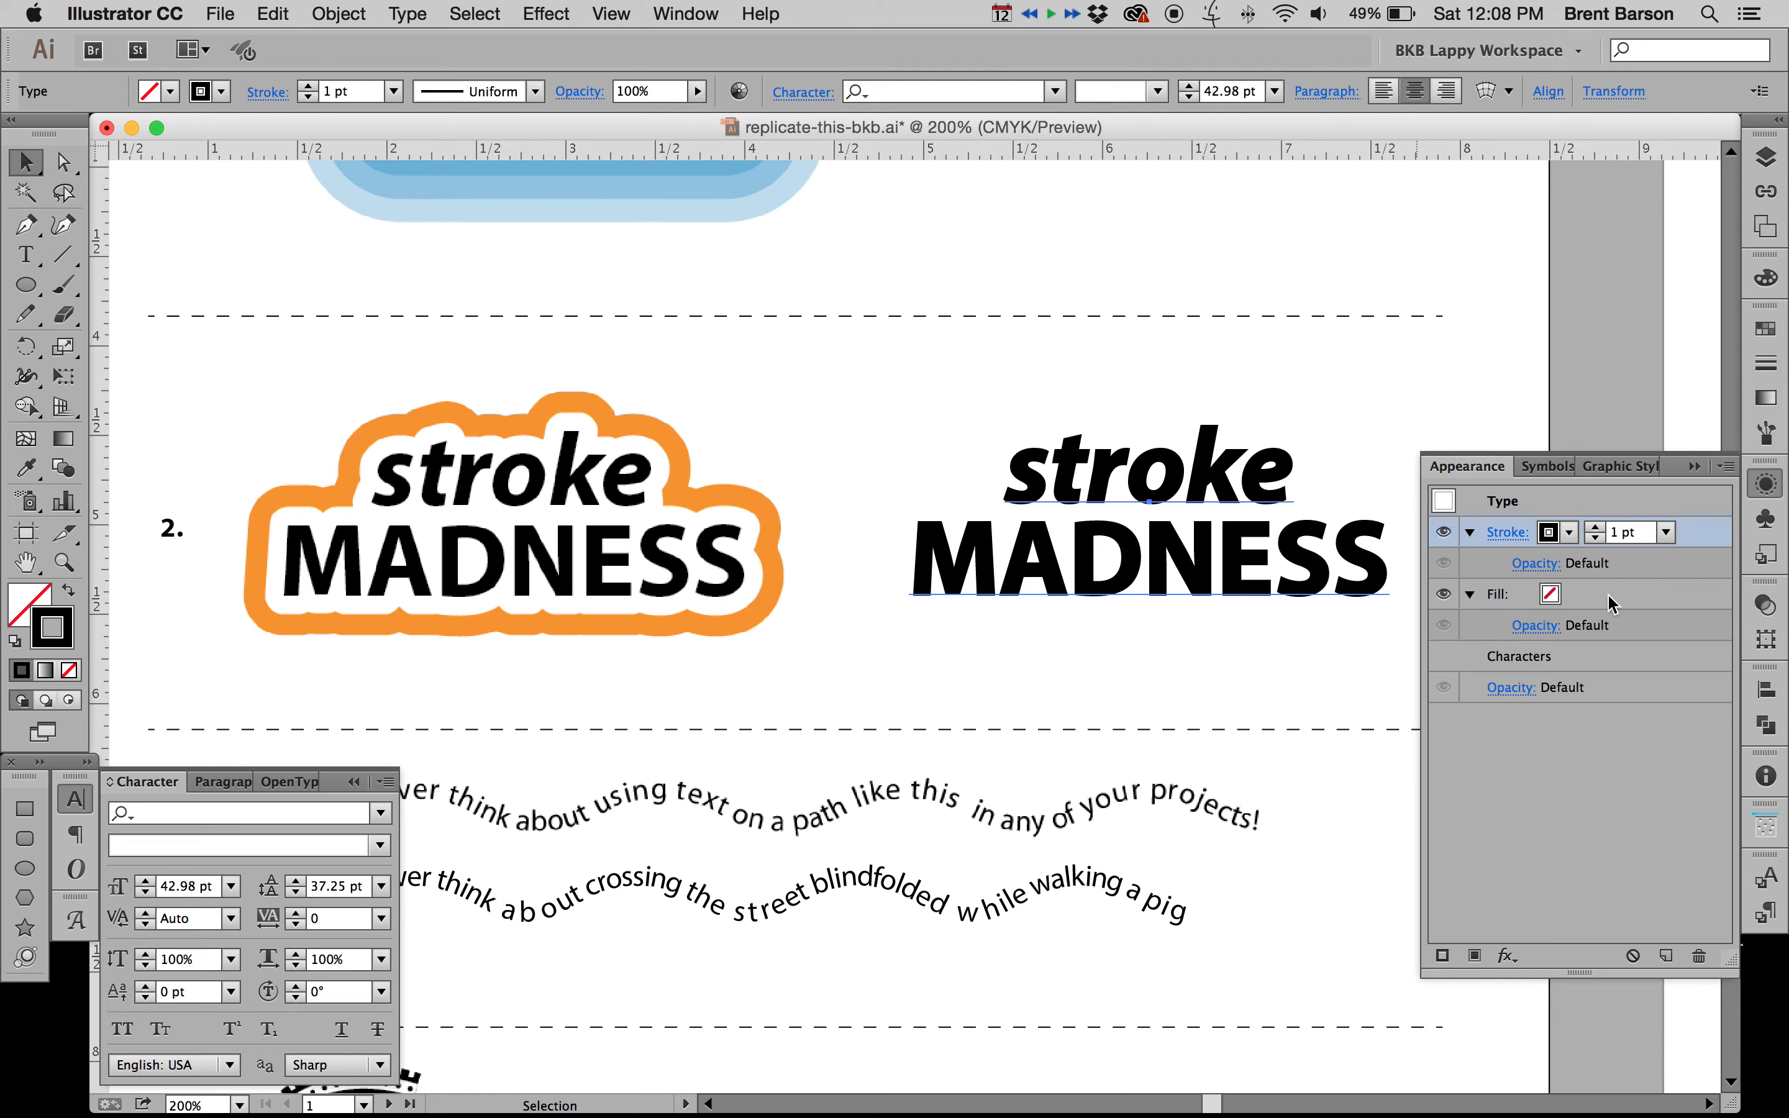
click(1553, 597)
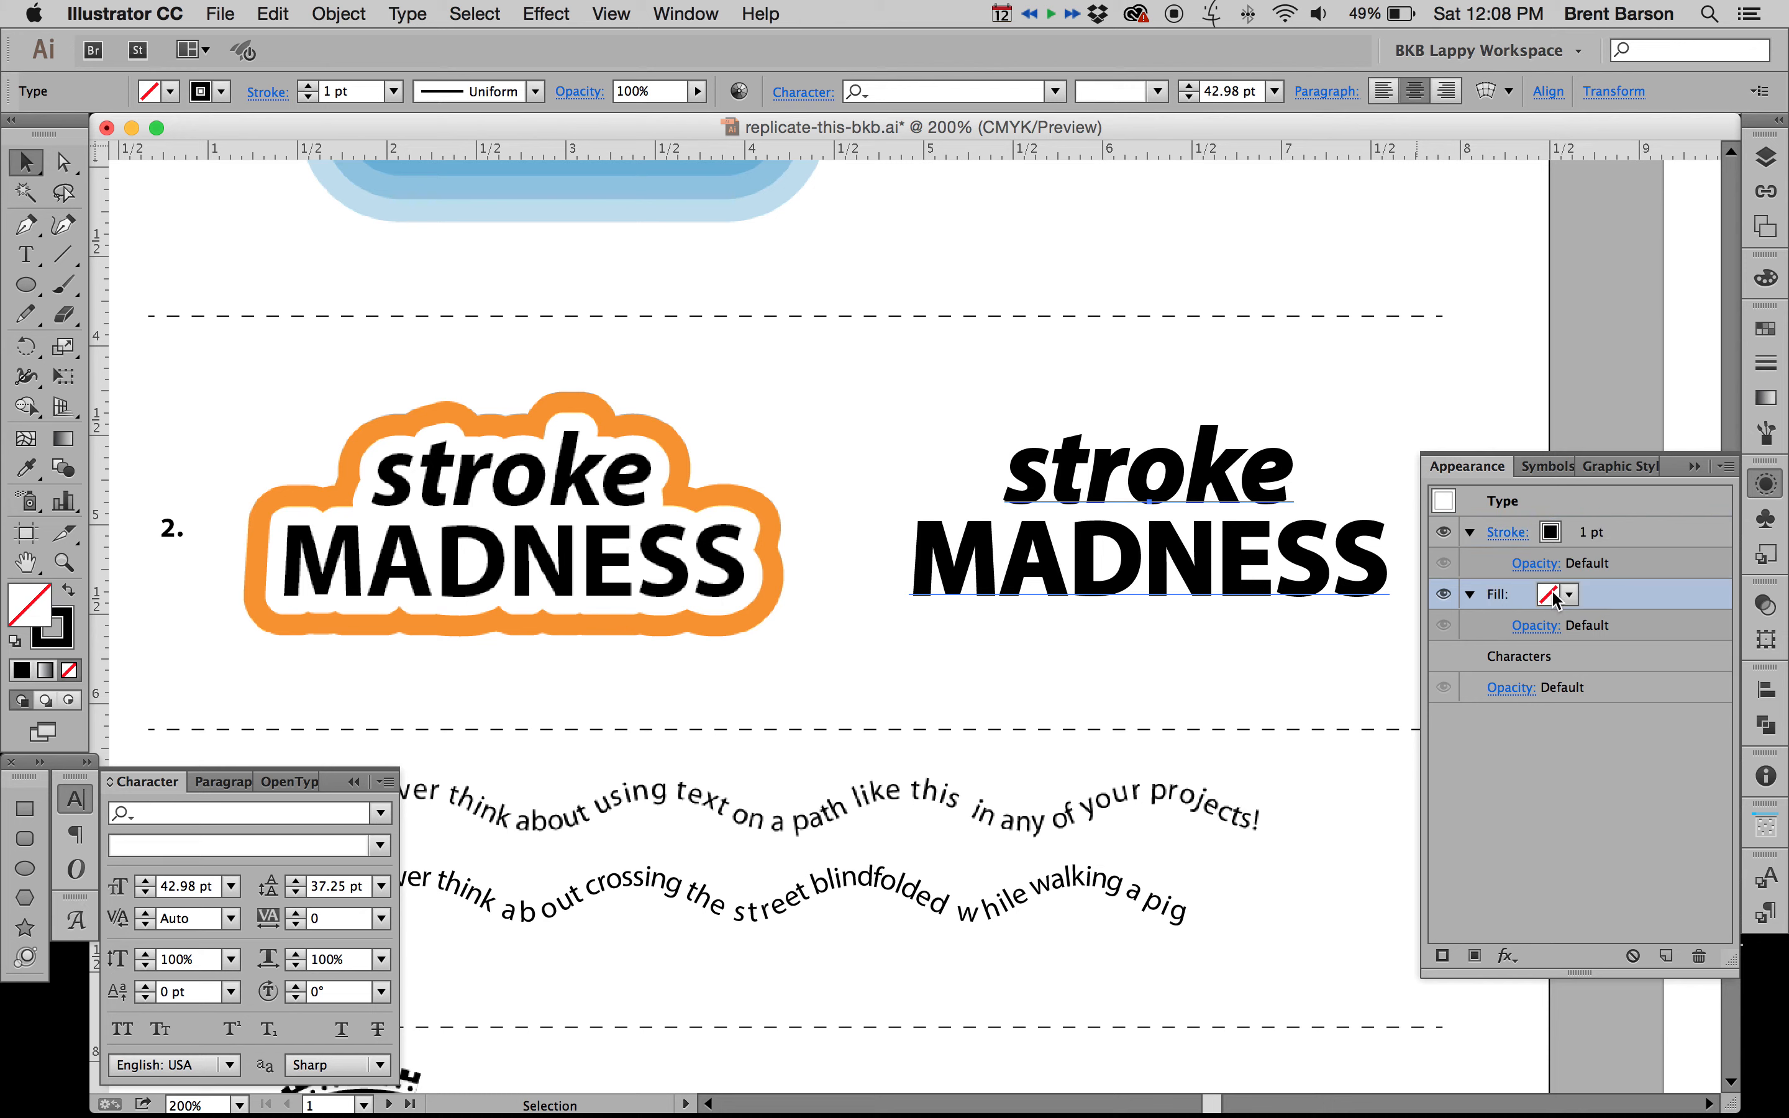
click(1552, 596)
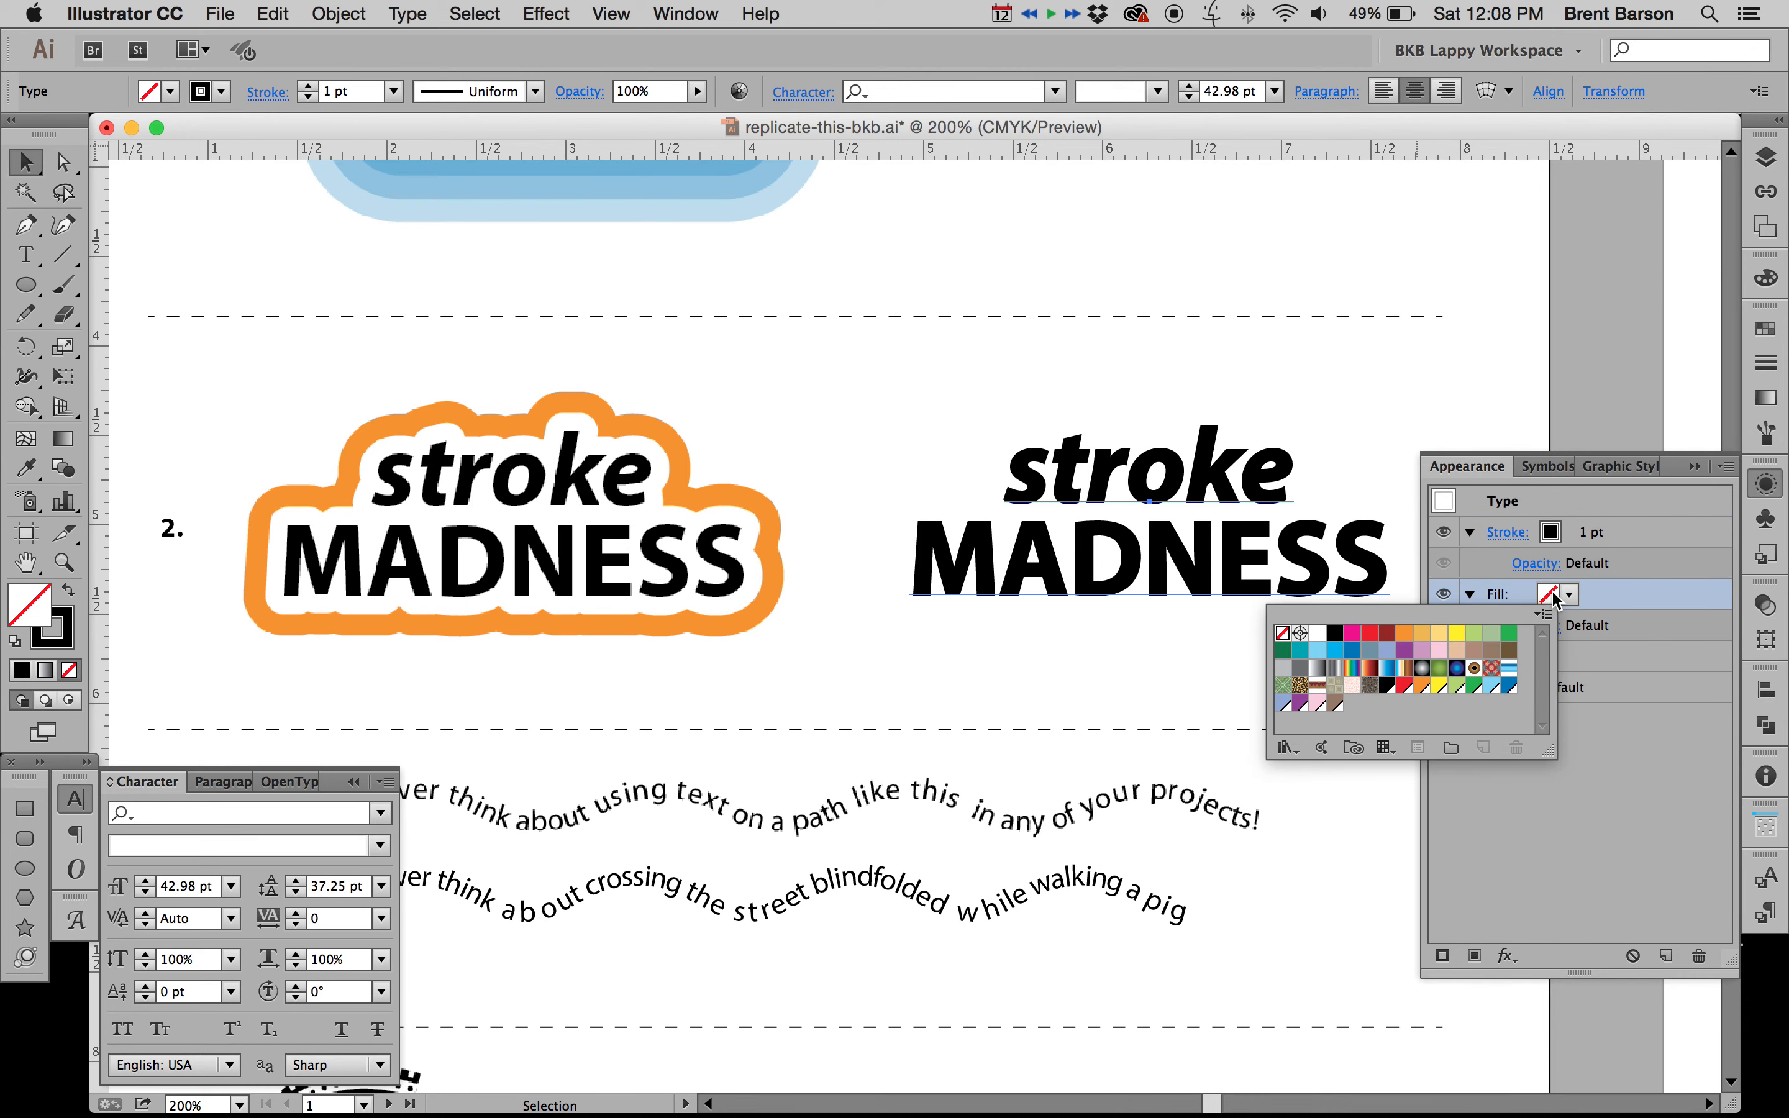
click(1334, 634)
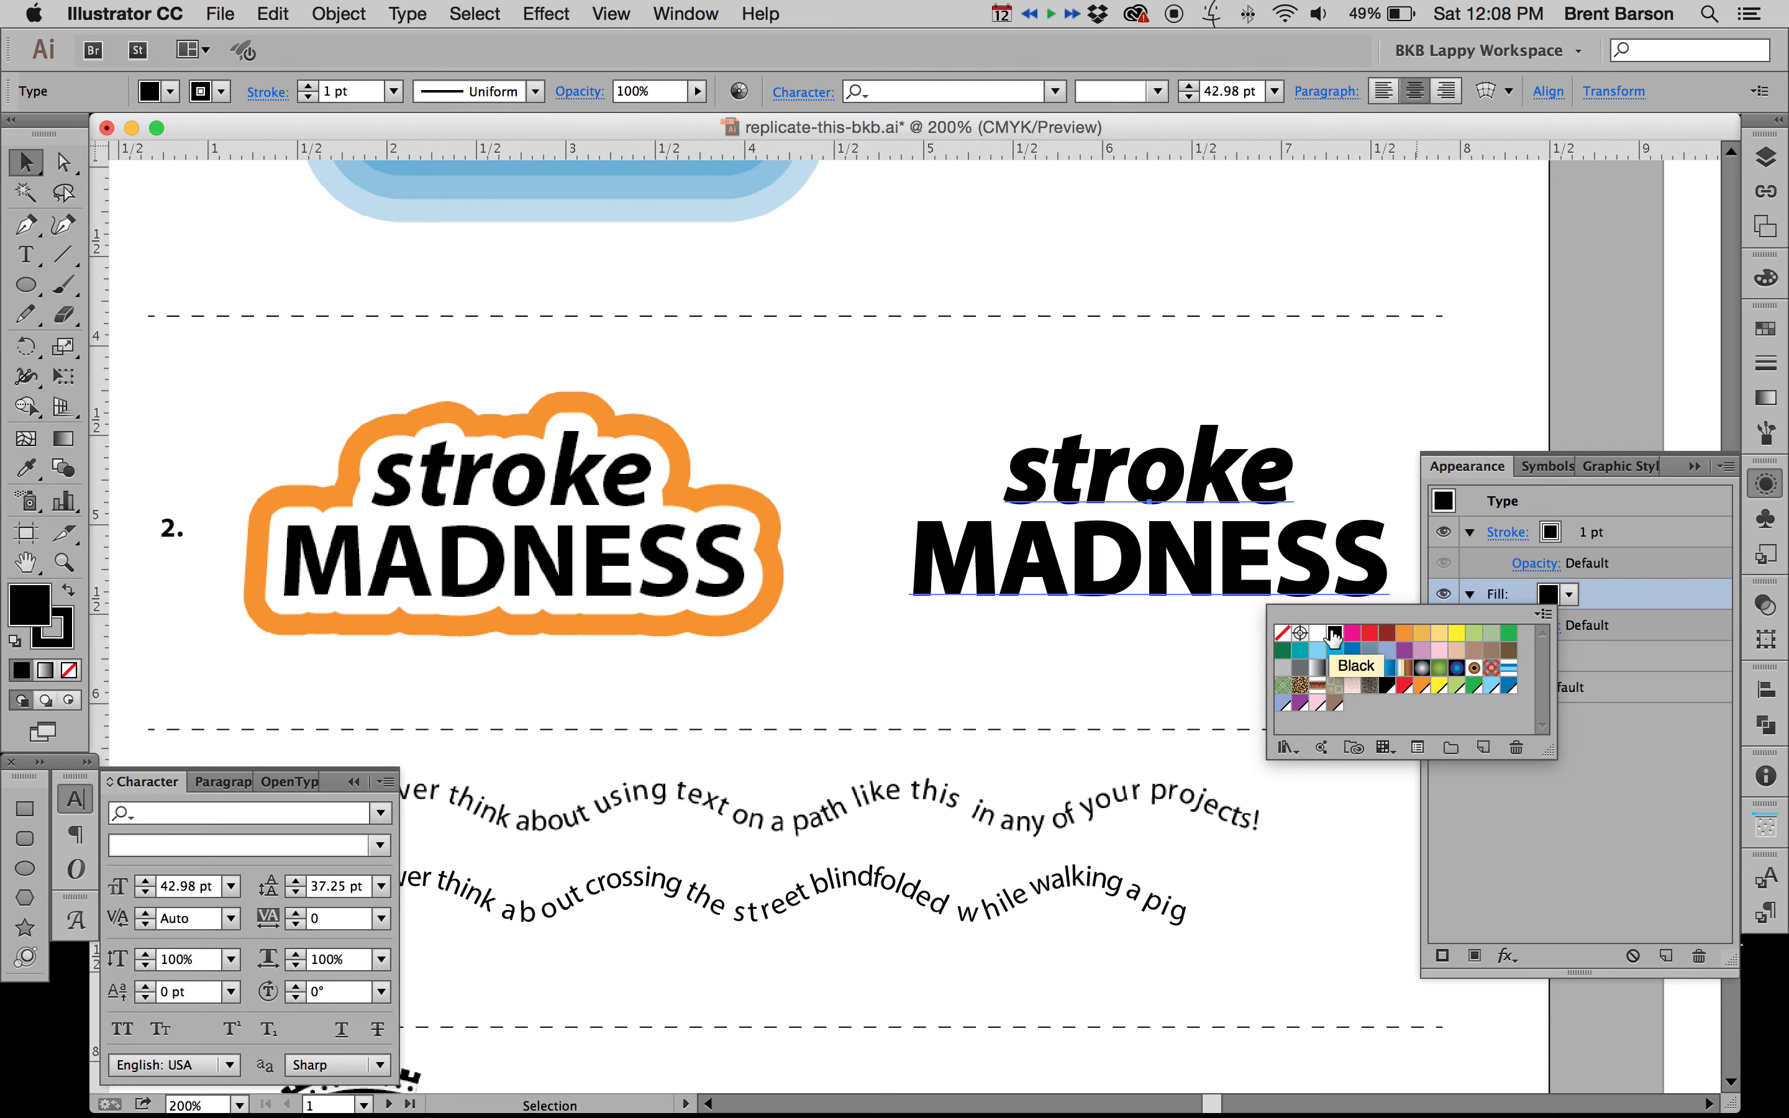
click(1640, 535)
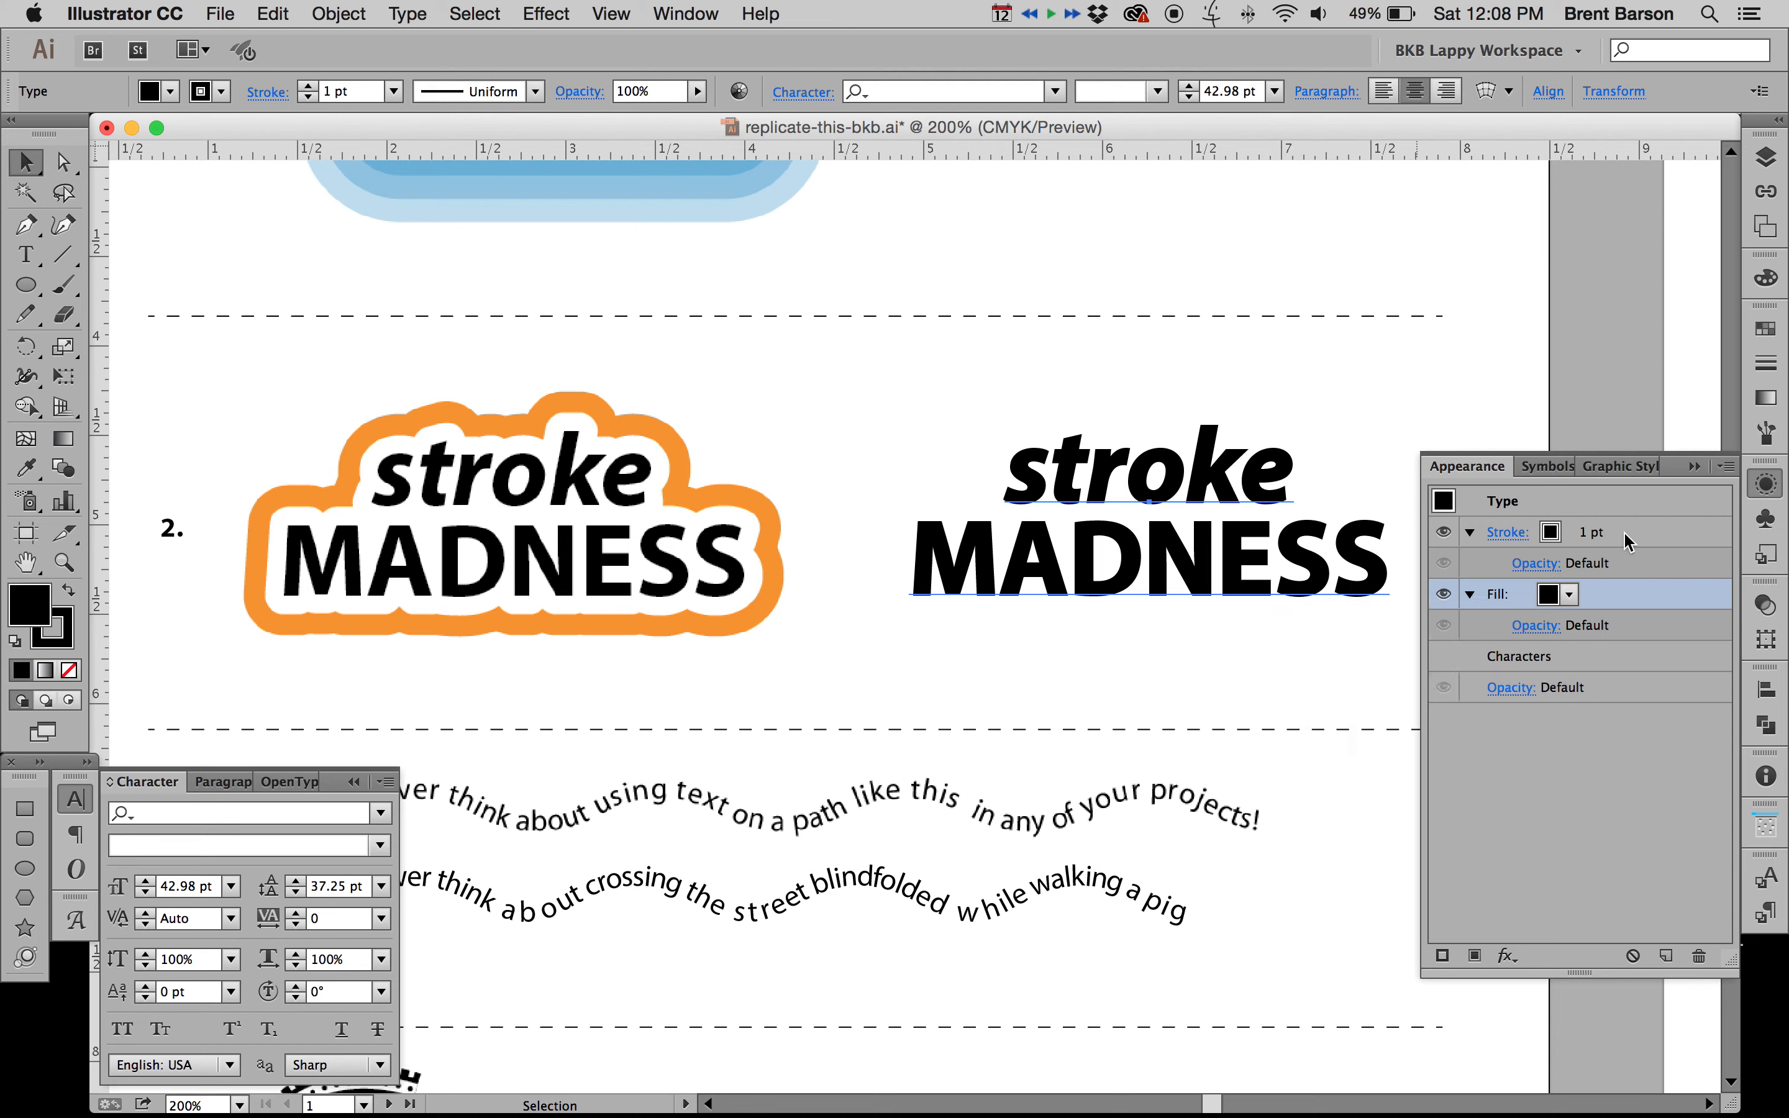
Step: Color the text object's stroke Yellow and increase its weight to 5 pt
mouse_move(1619, 536)
mouse_down()
mouse_move(1614, 628)
mouse_move(1617, 564)
mouse_up()
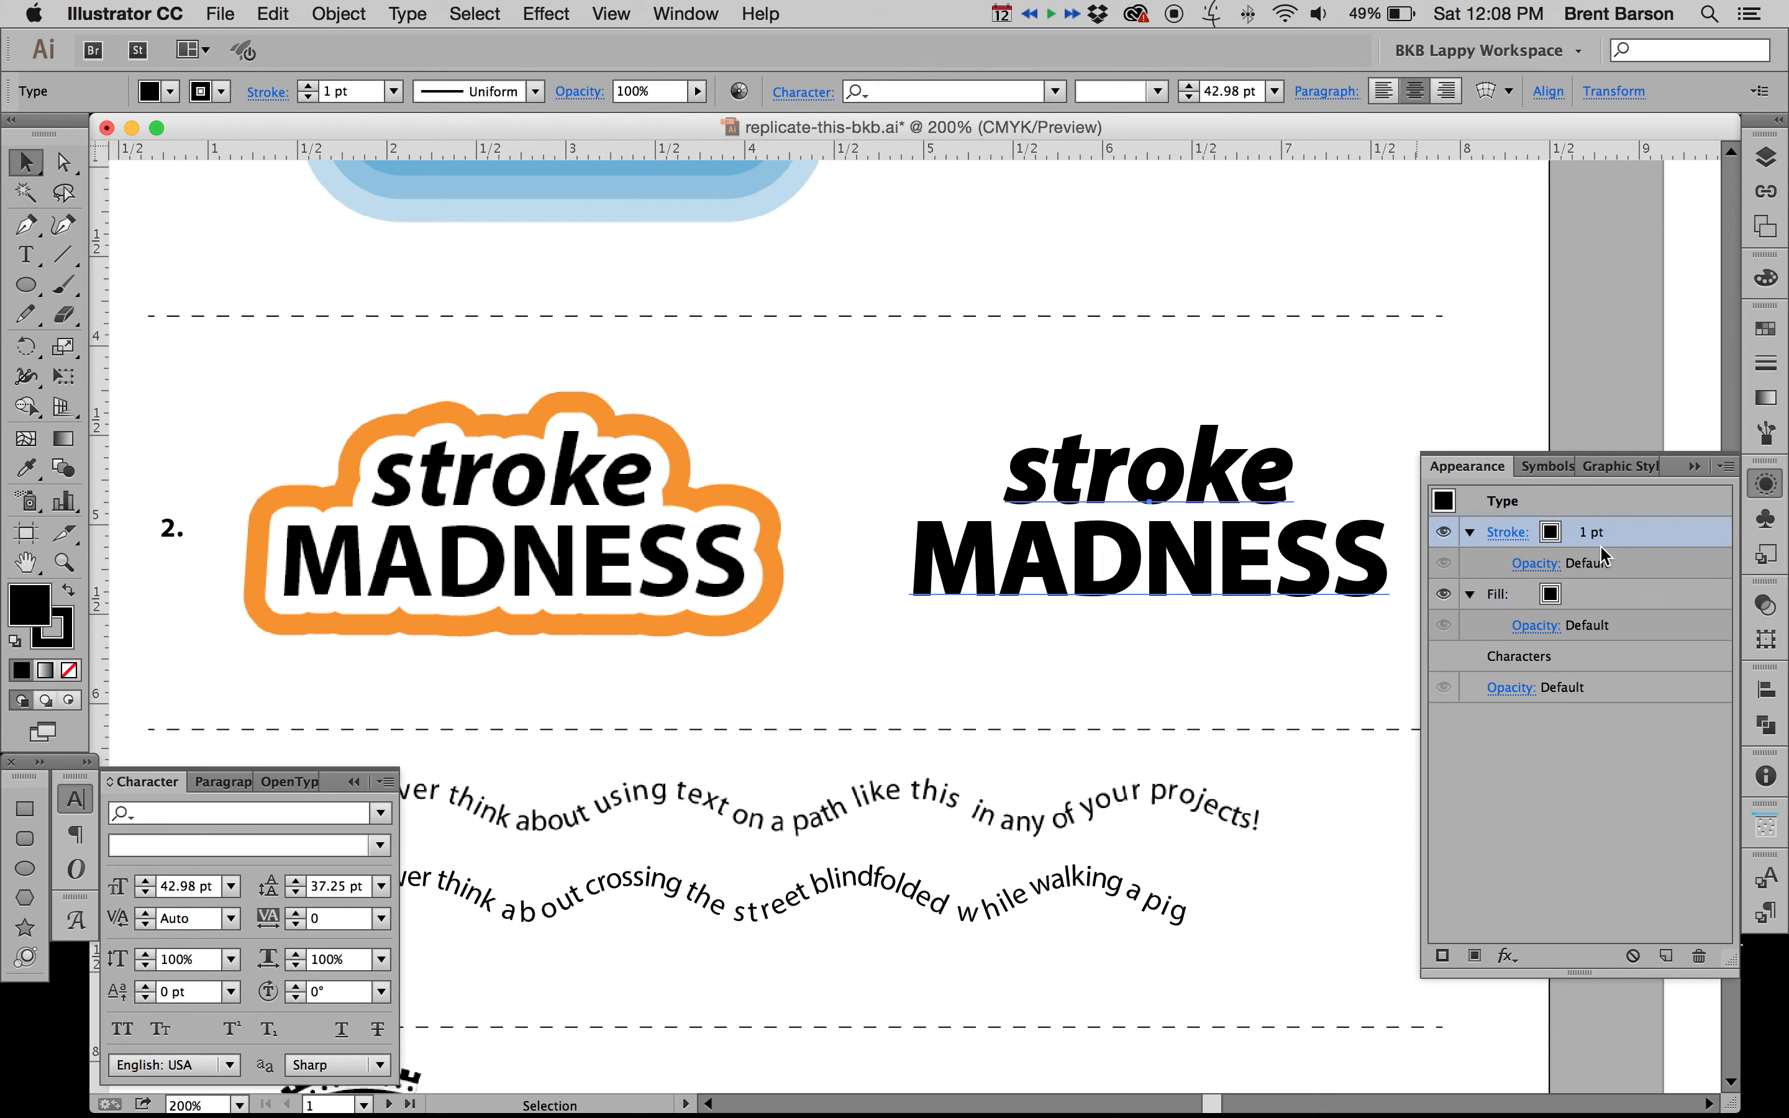
click(1550, 533)
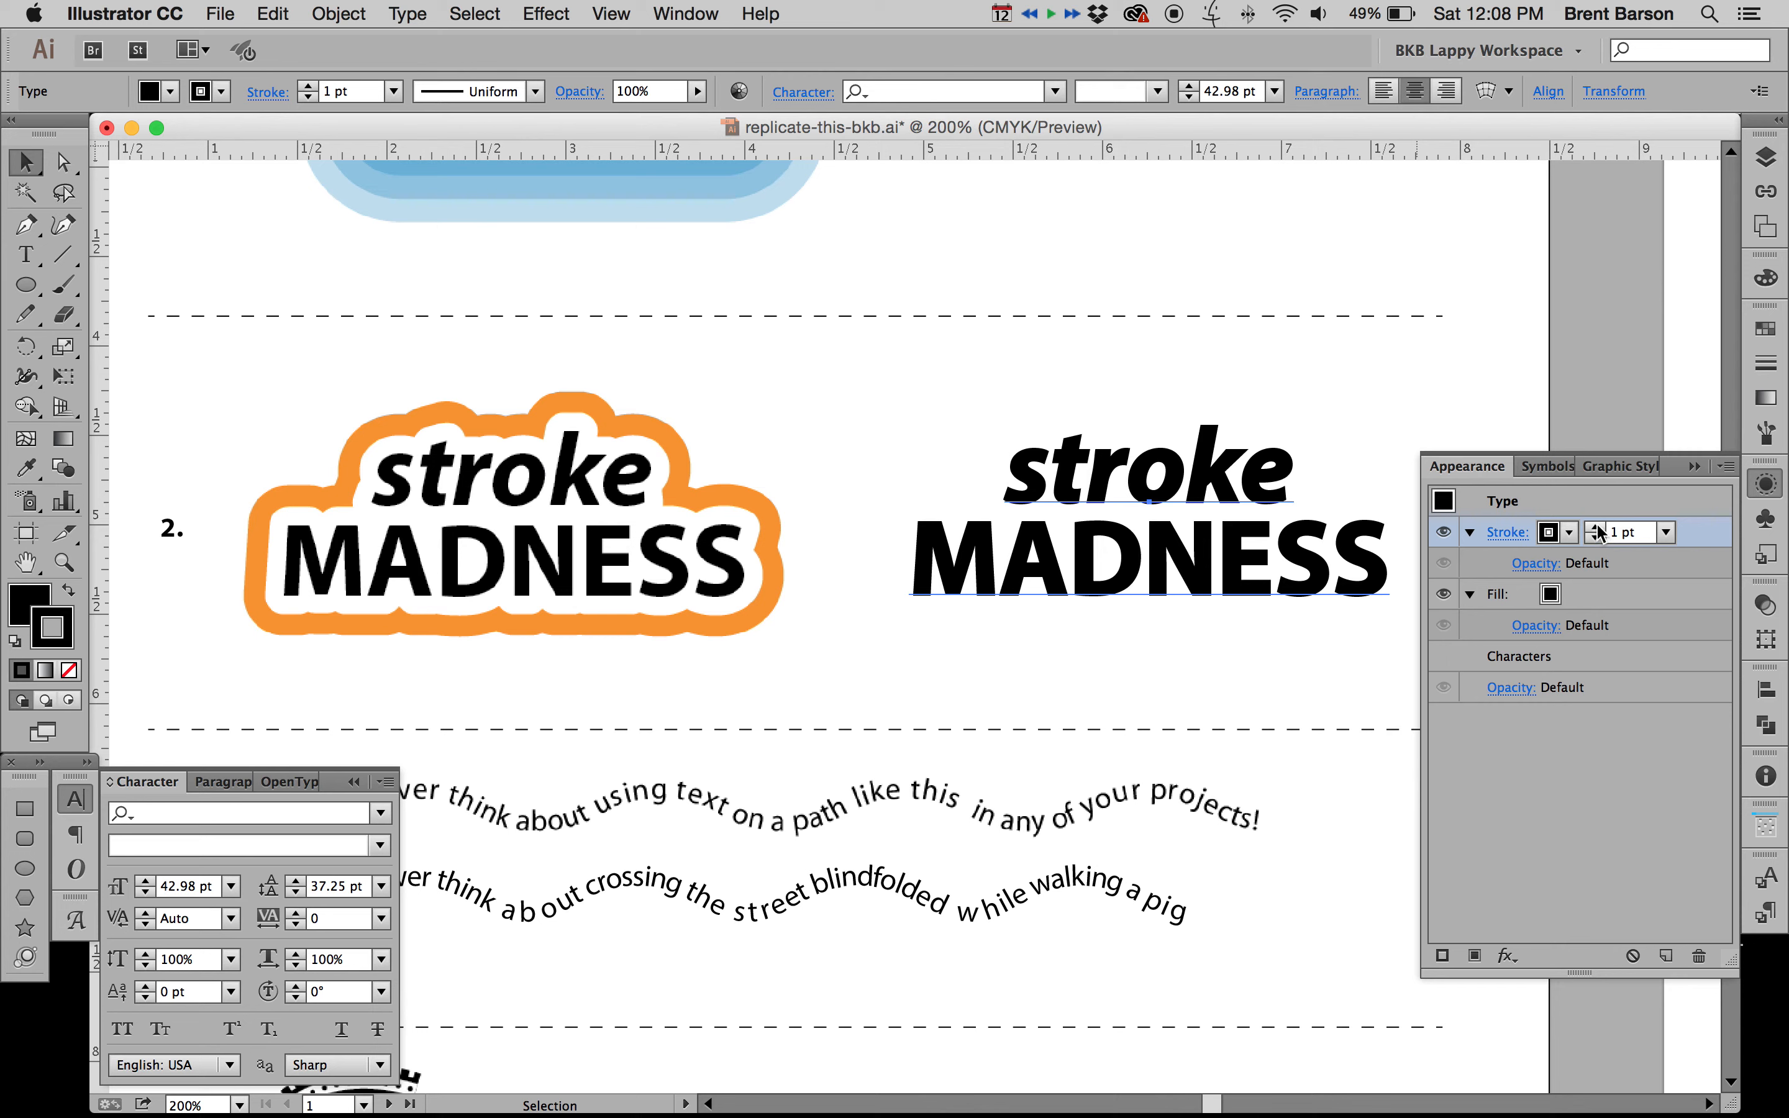
click(1550, 533)
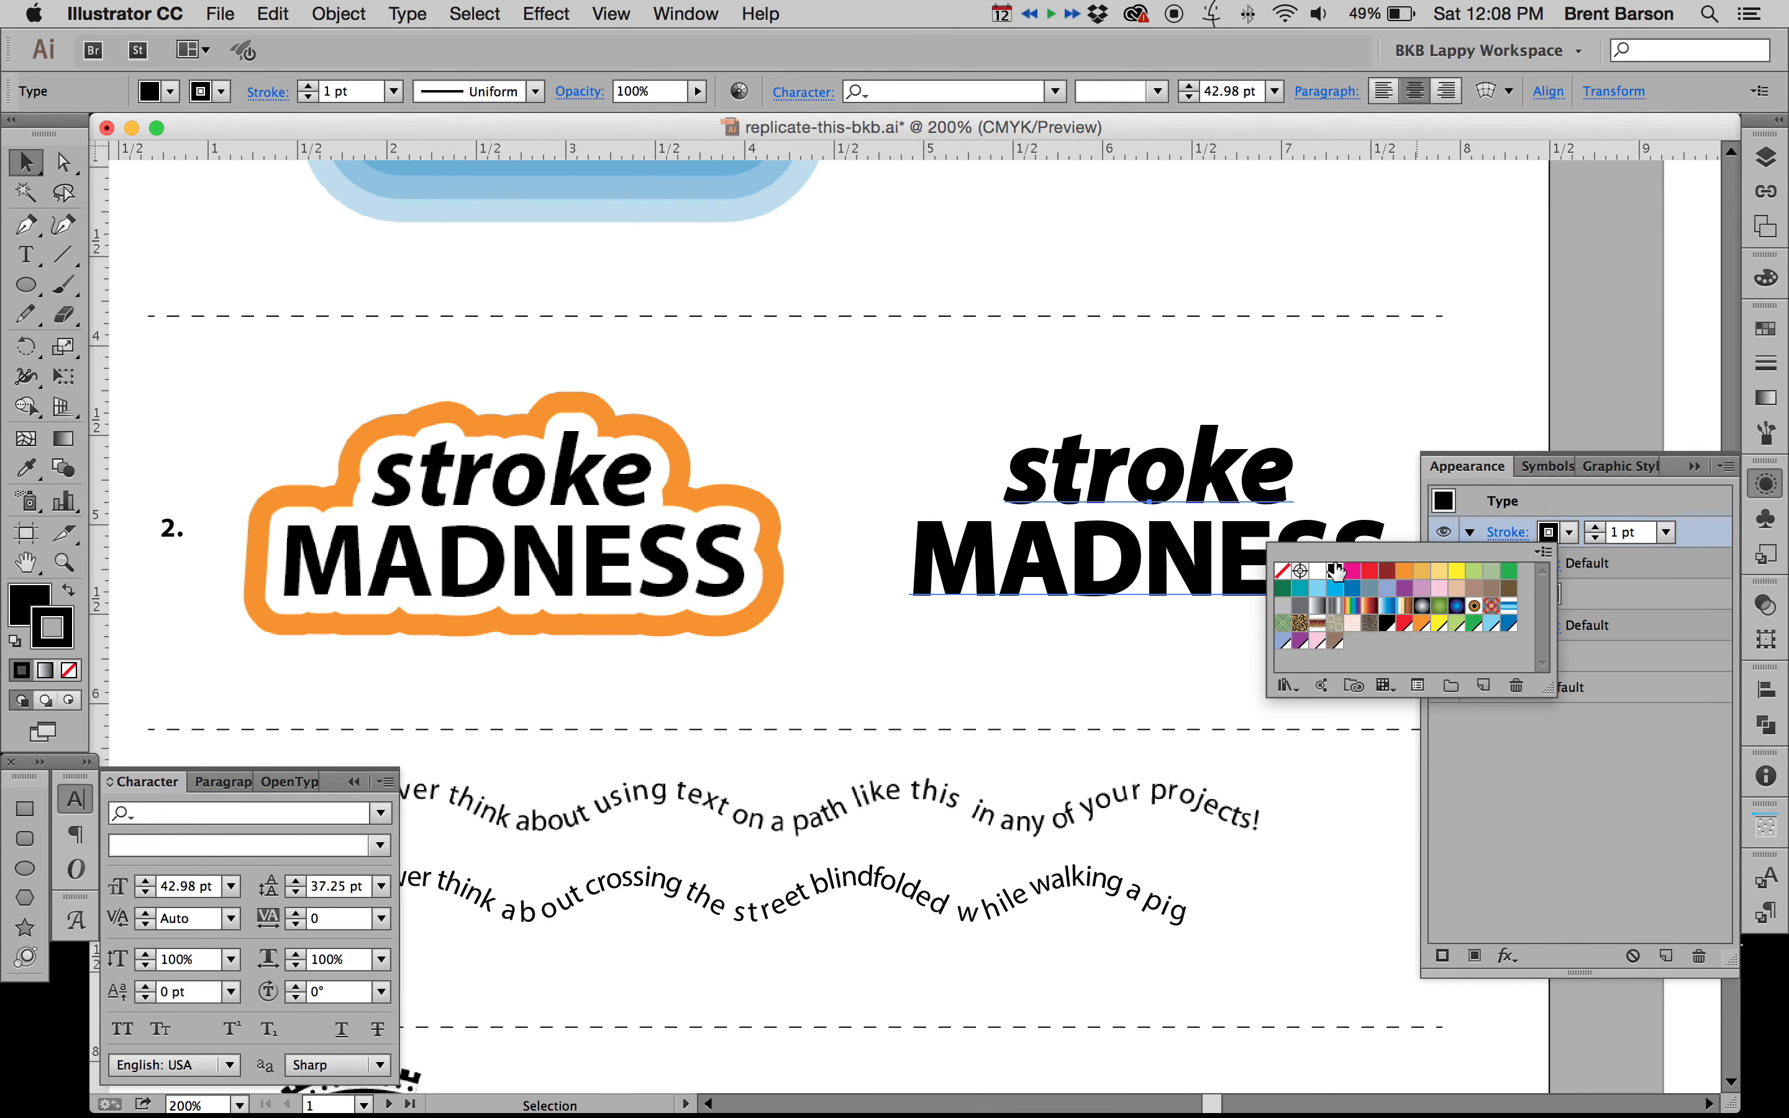
click(1455, 572)
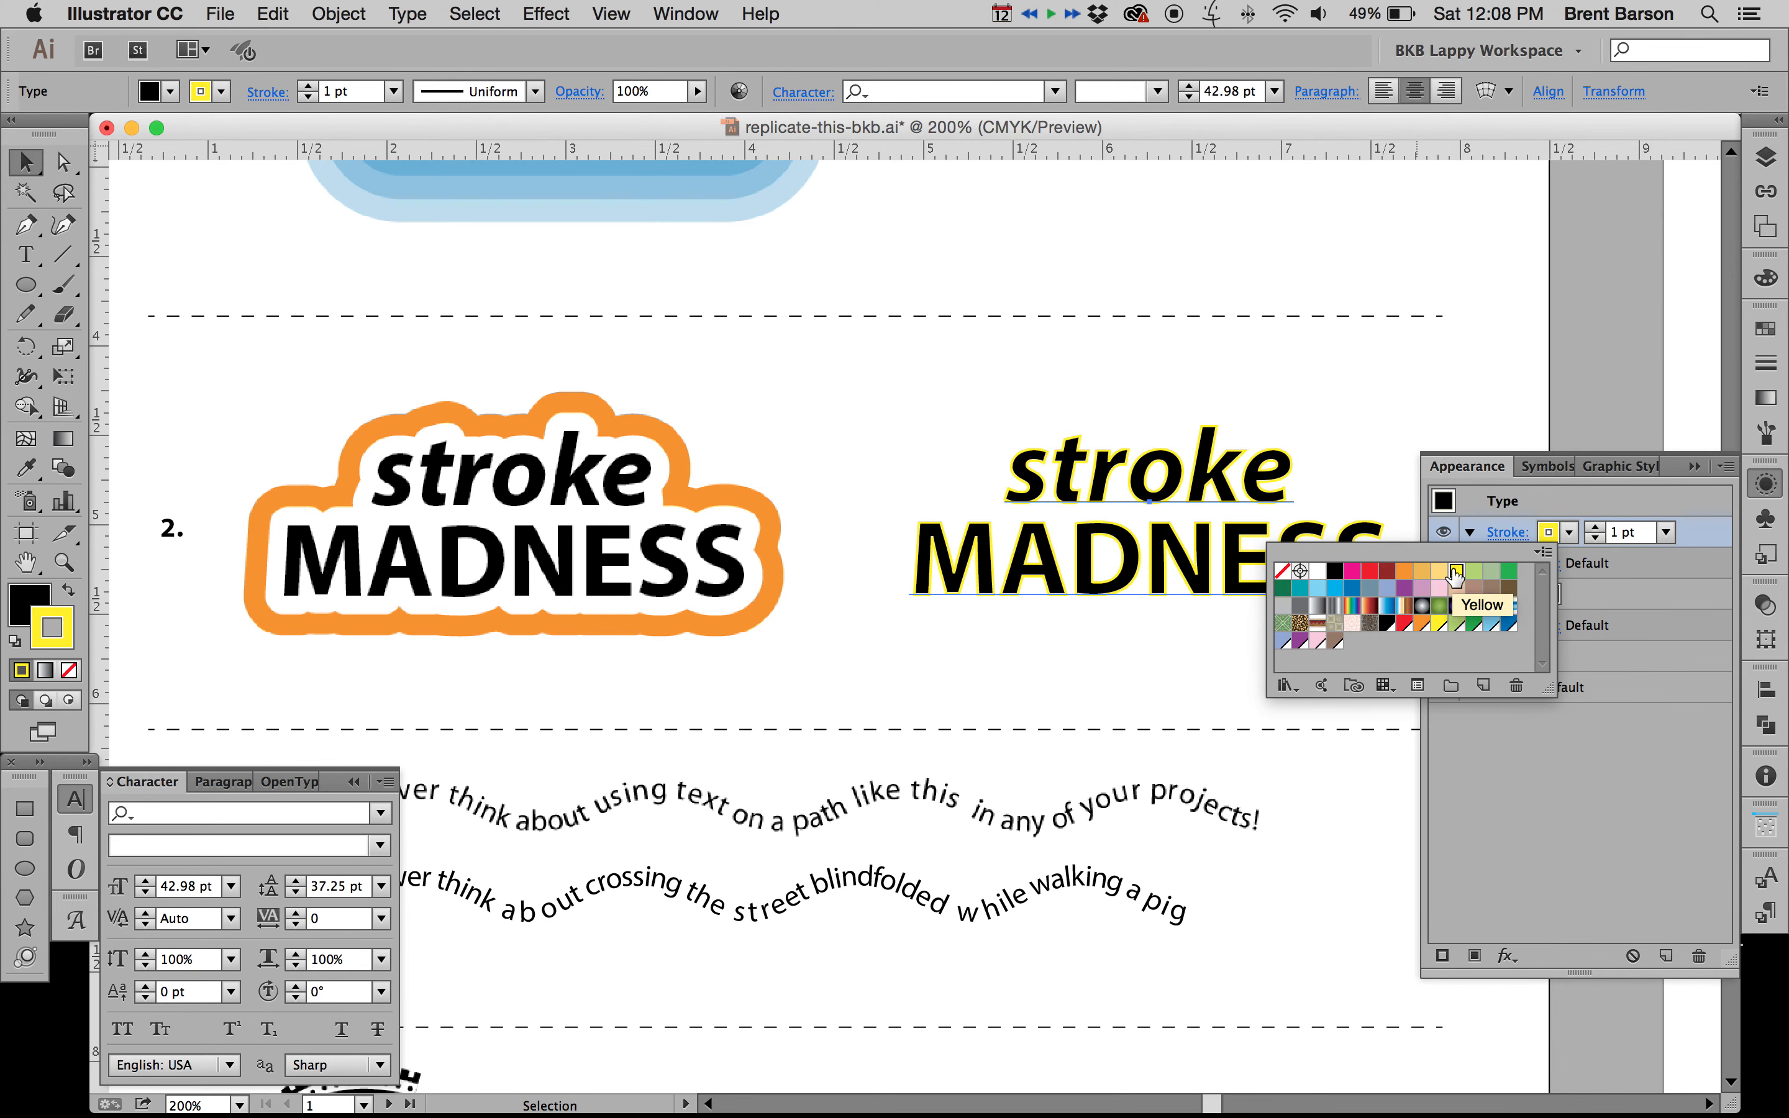
click(1557, 536)
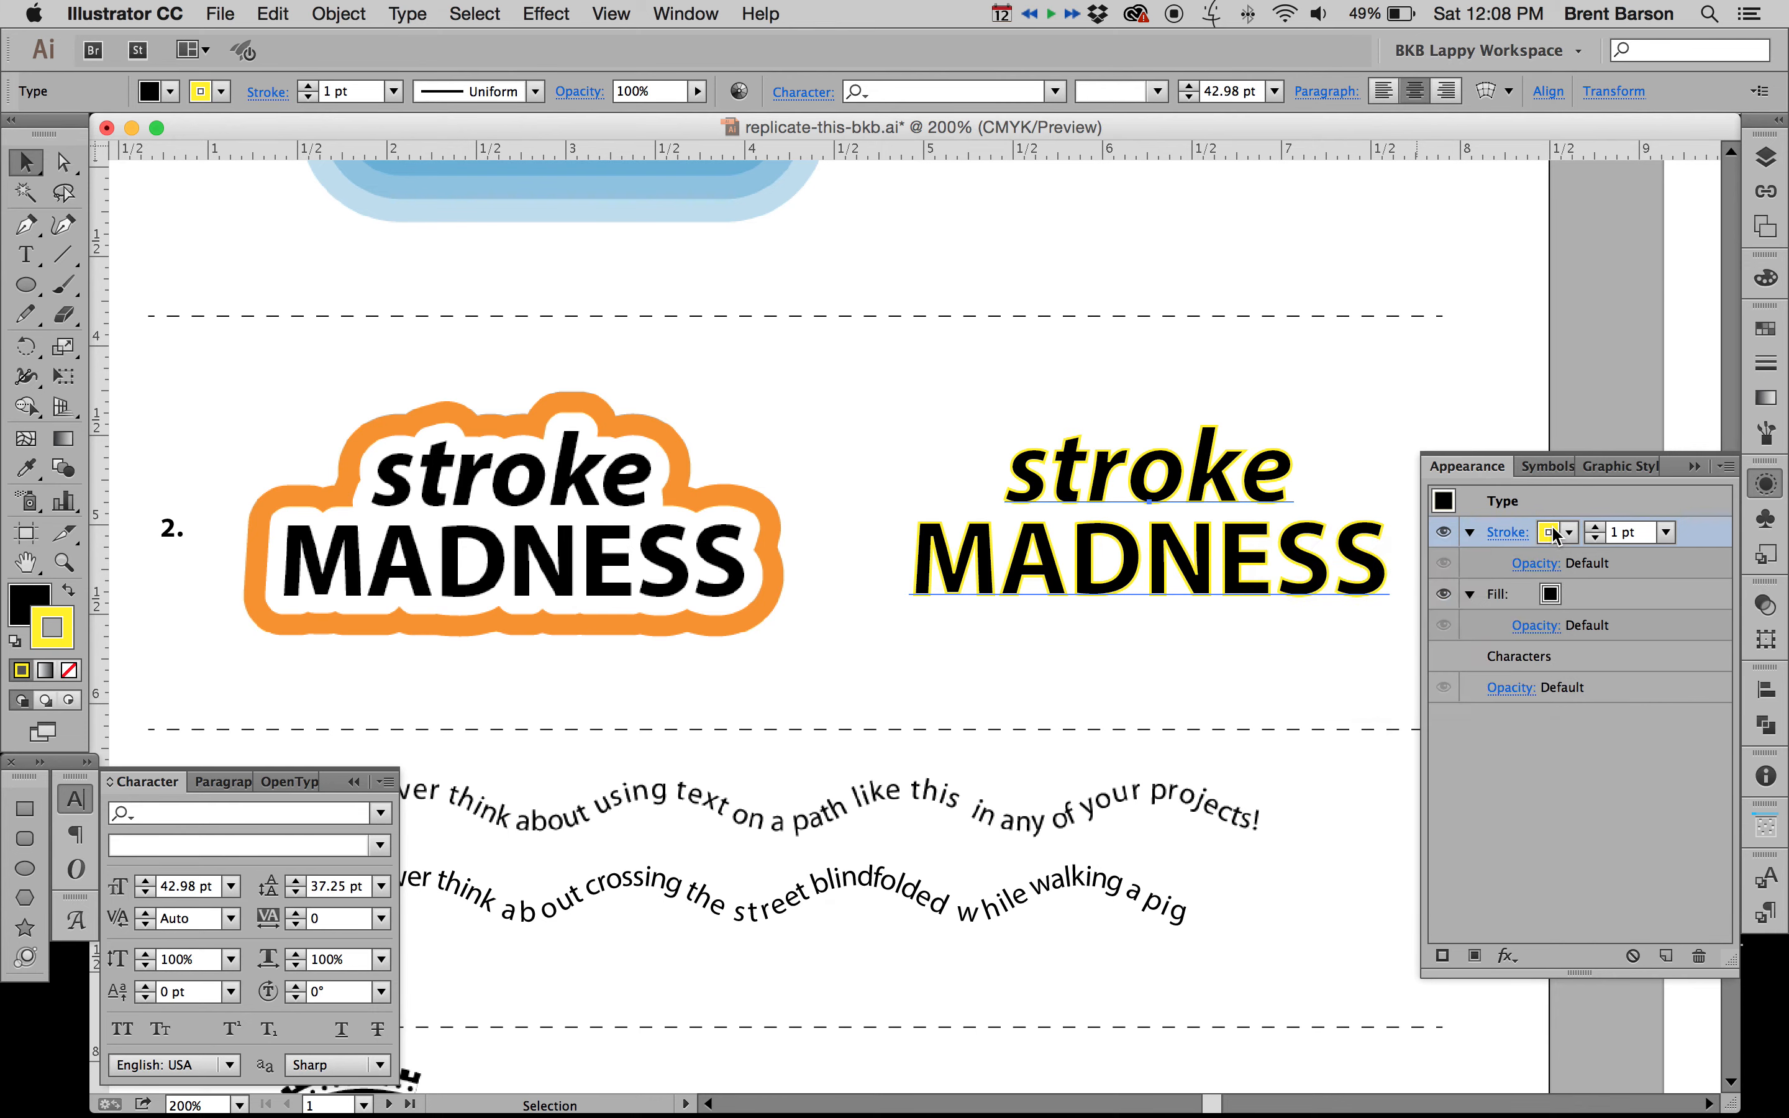
click(1601, 525)
click(1602, 525)
click(1602, 526)
click(1602, 526)
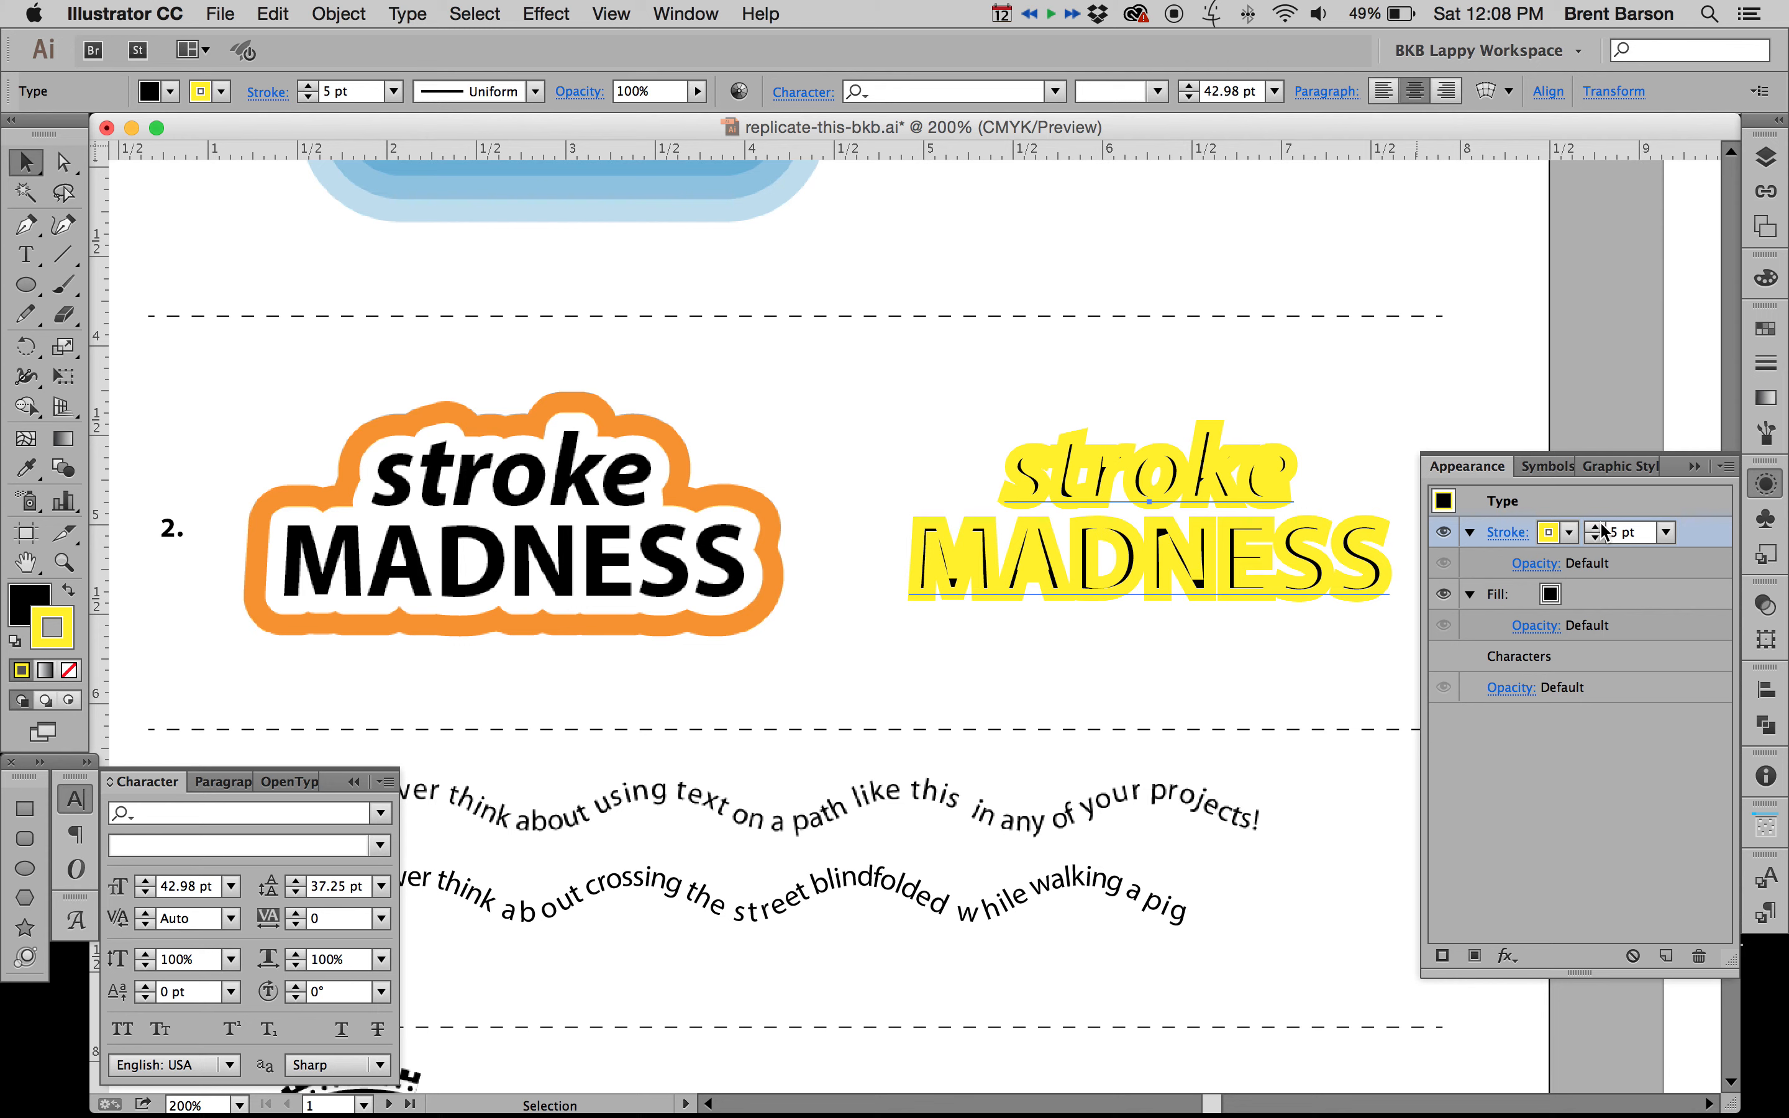
Step: Place the yellow stroke beneath the black fill in the stacking order and increase its weight to 14 pt
drag(1691, 618, 1693, 641)
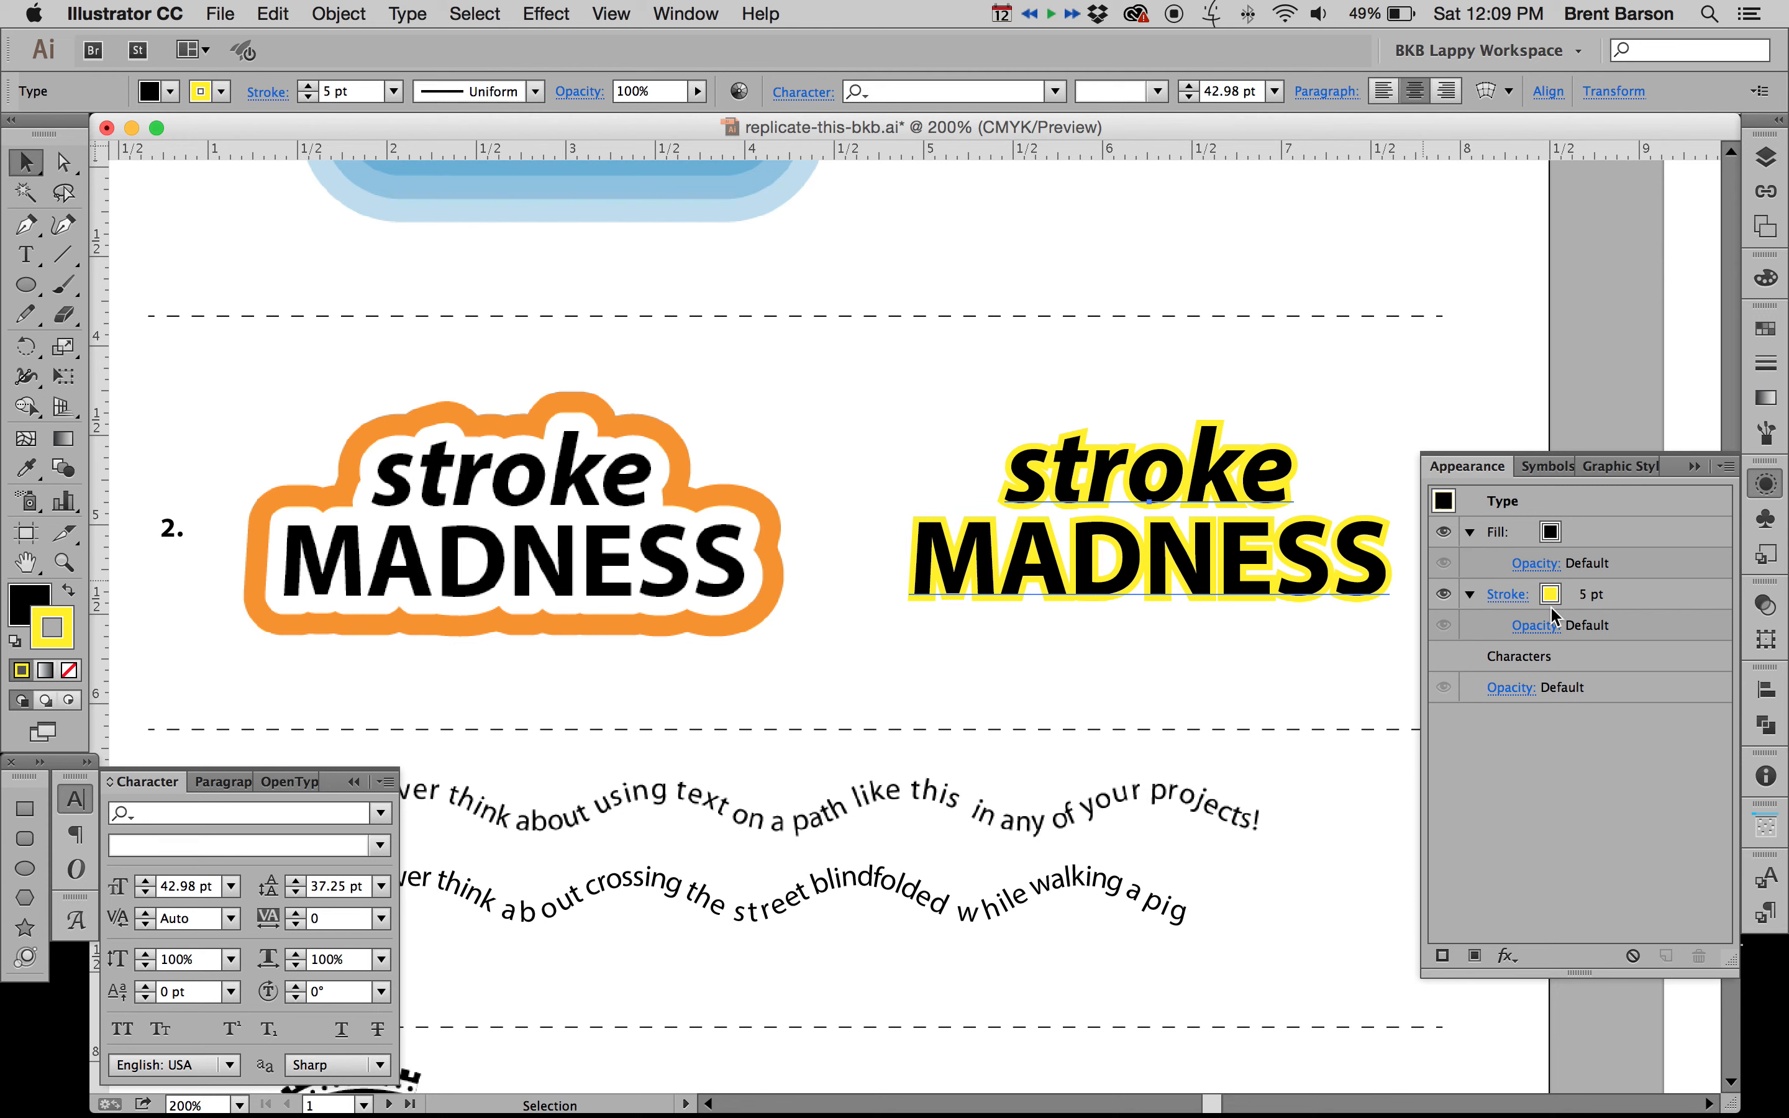
click(1591, 595)
click(1591, 589)
click(1592, 590)
click(1592, 590)
click(1592, 589)
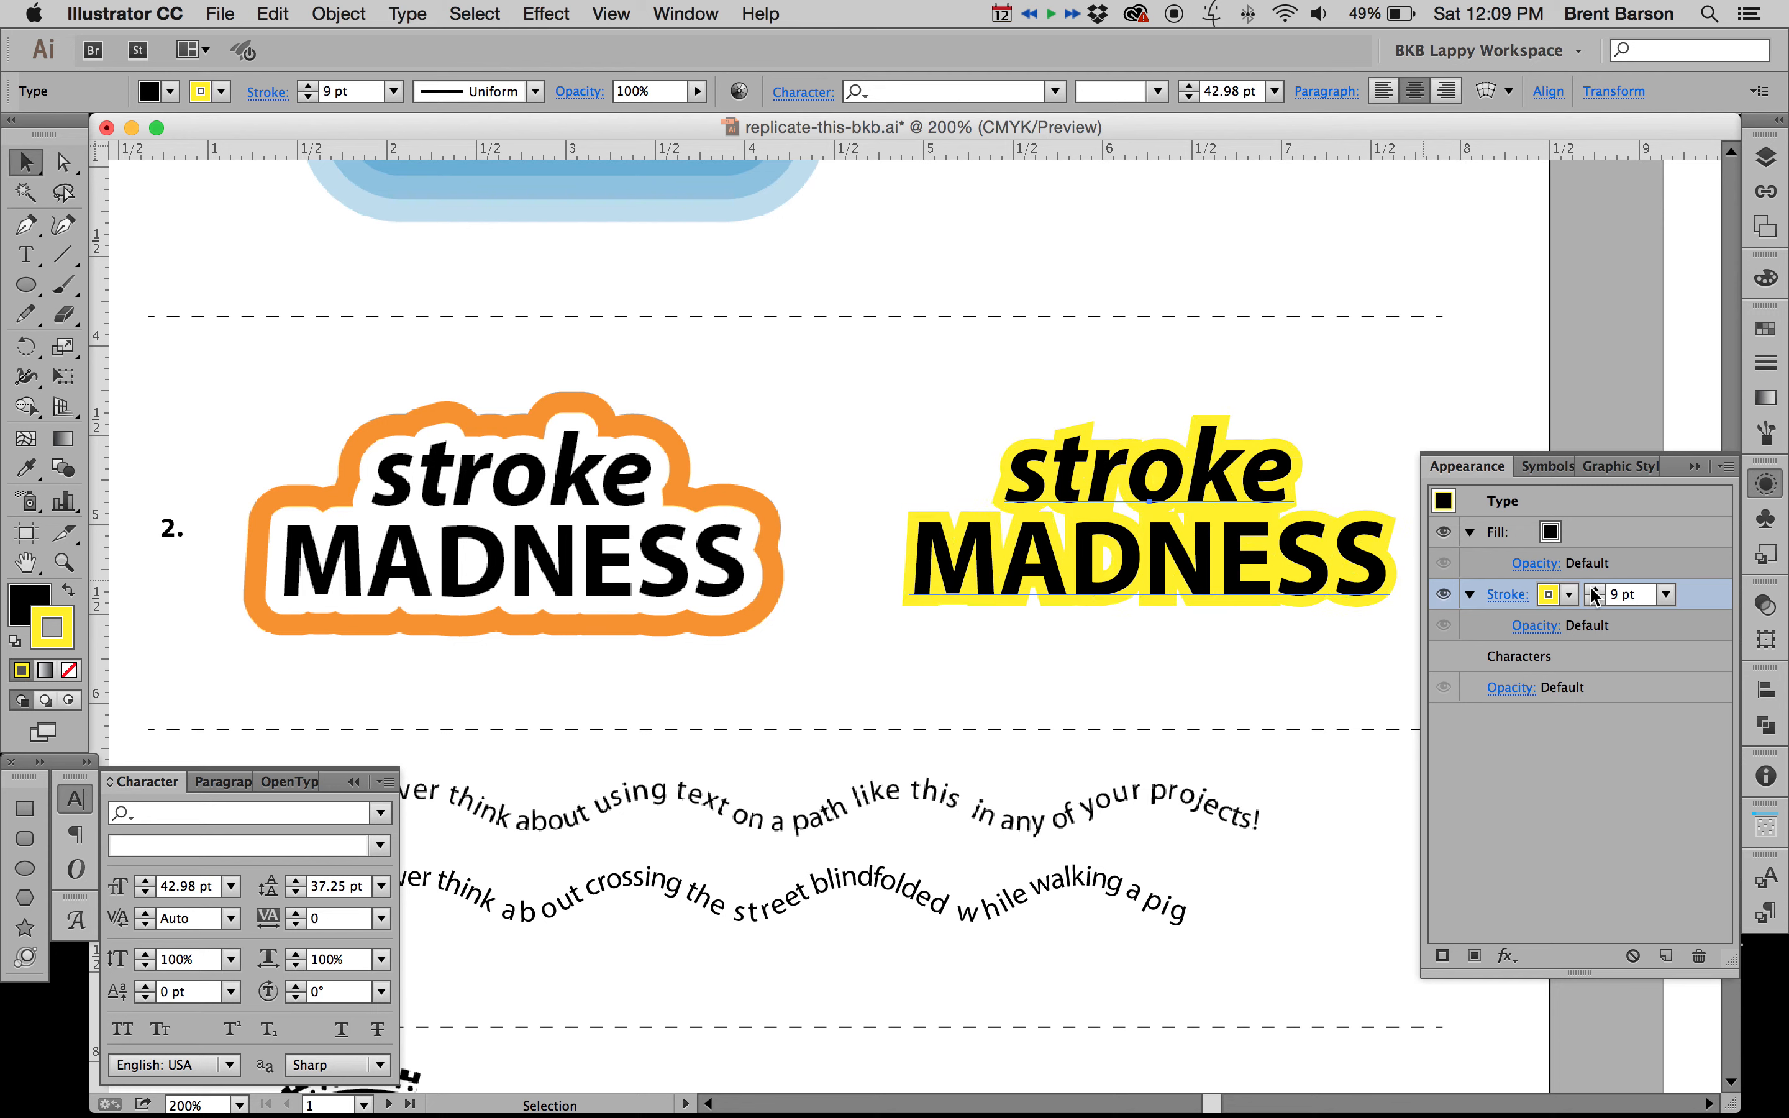
click(1592, 589)
click(1592, 589)
click(1592, 590)
click(1592, 589)
click(1592, 590)
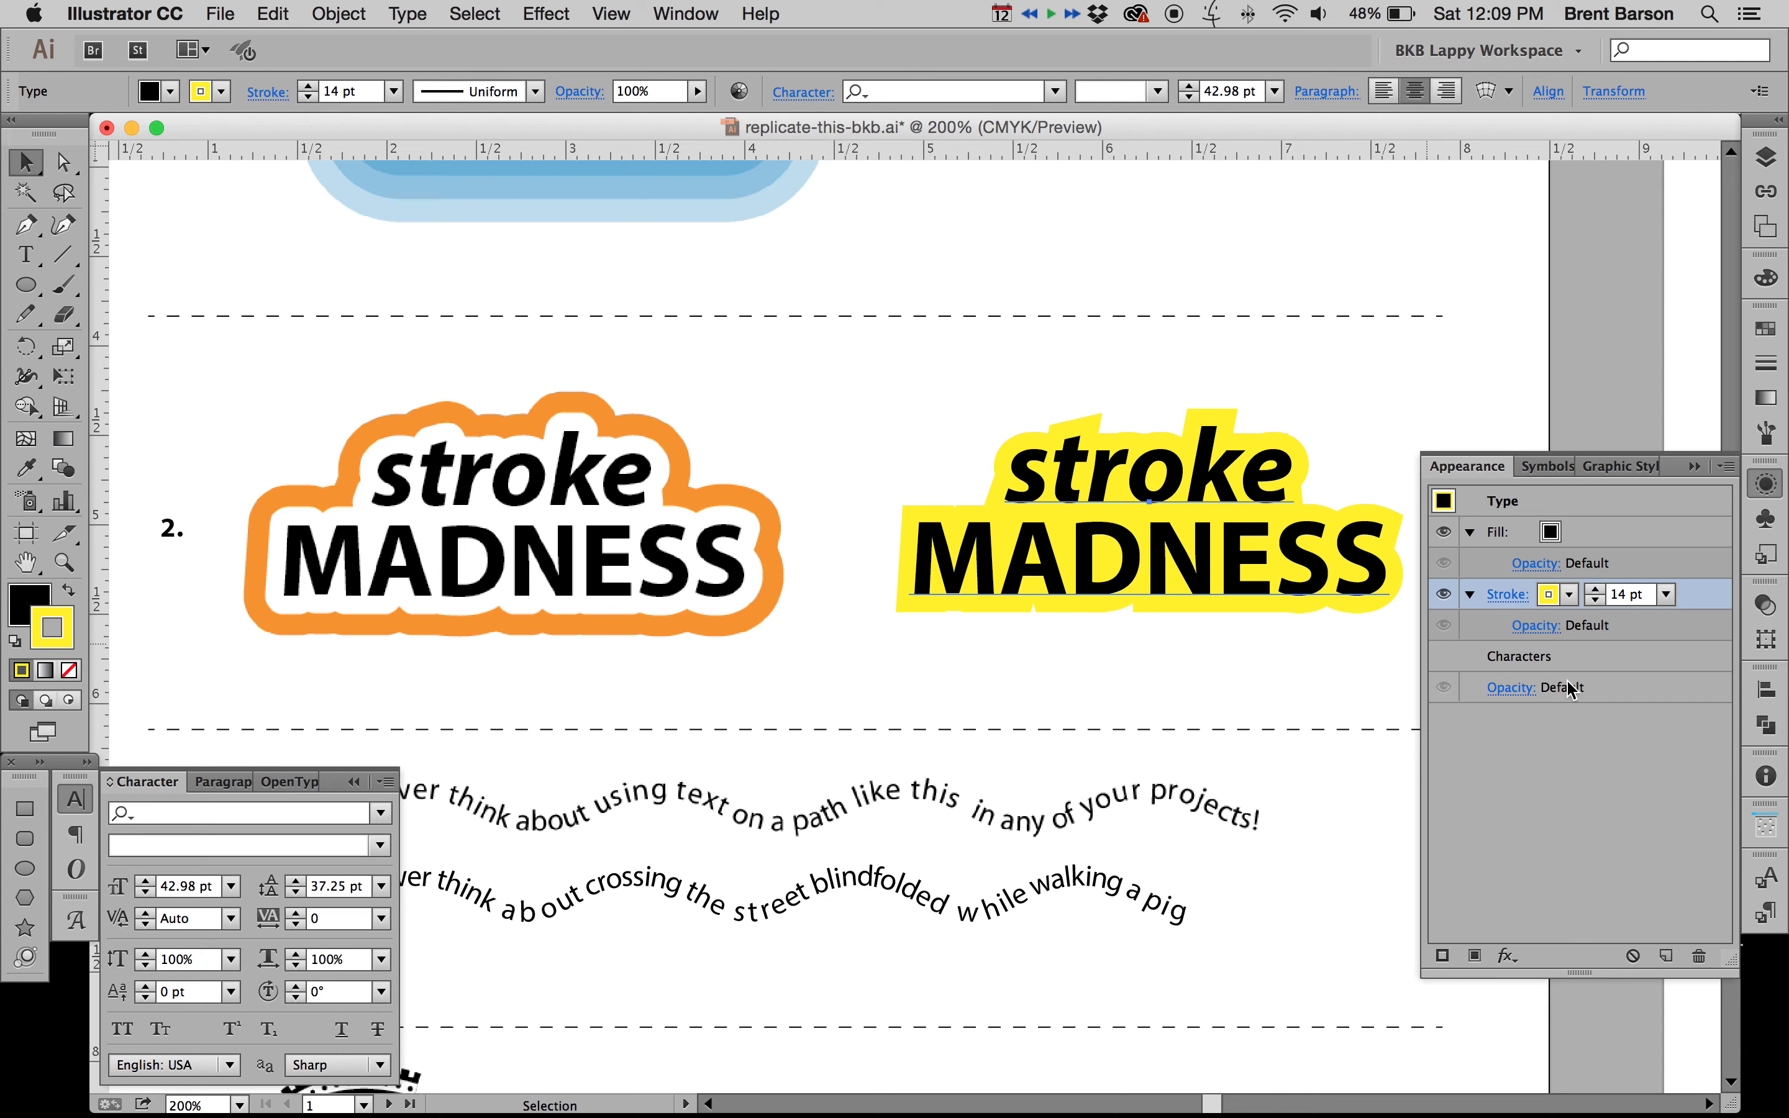
Step: Give the yellow stroke rounded corner joins
click(1506, 601)
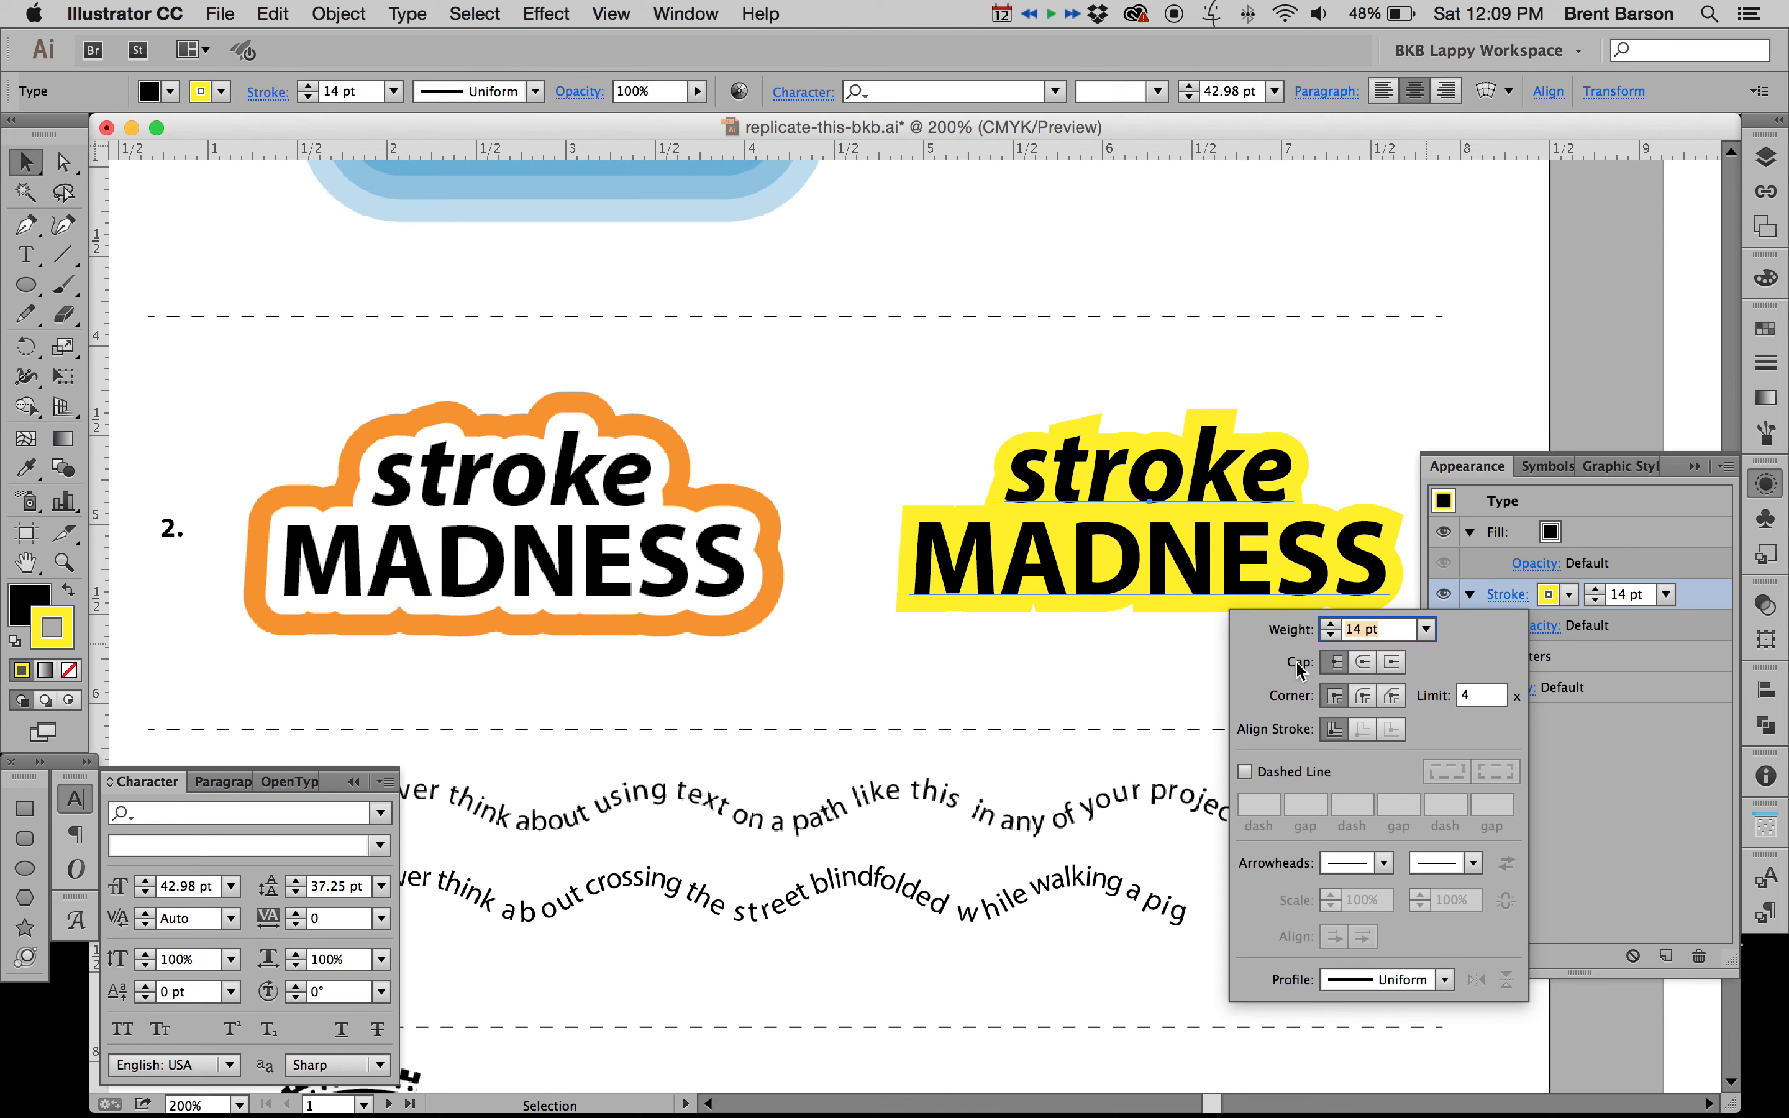
click(1365, 698)
click(1365, 698)
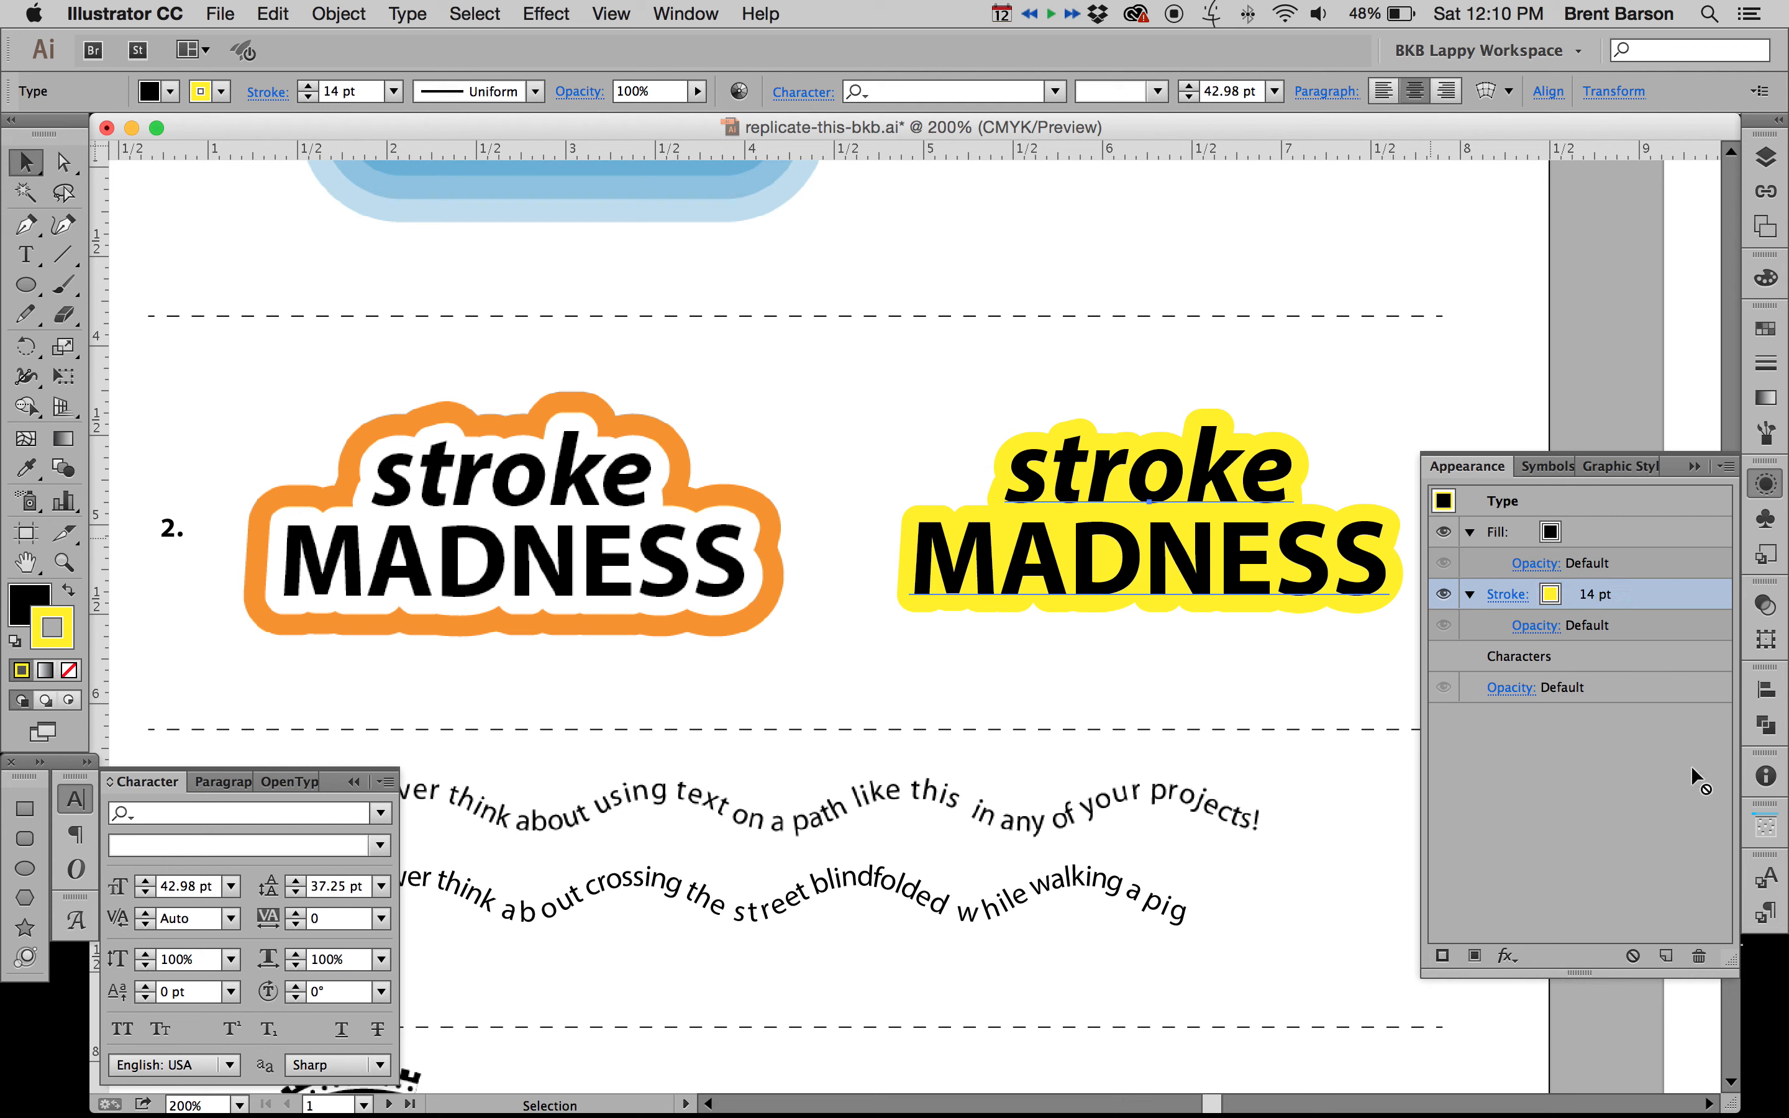
Step: Duplicate the yellow 14 pt stroke and color the lower duplicate orange
click(1664, 956)
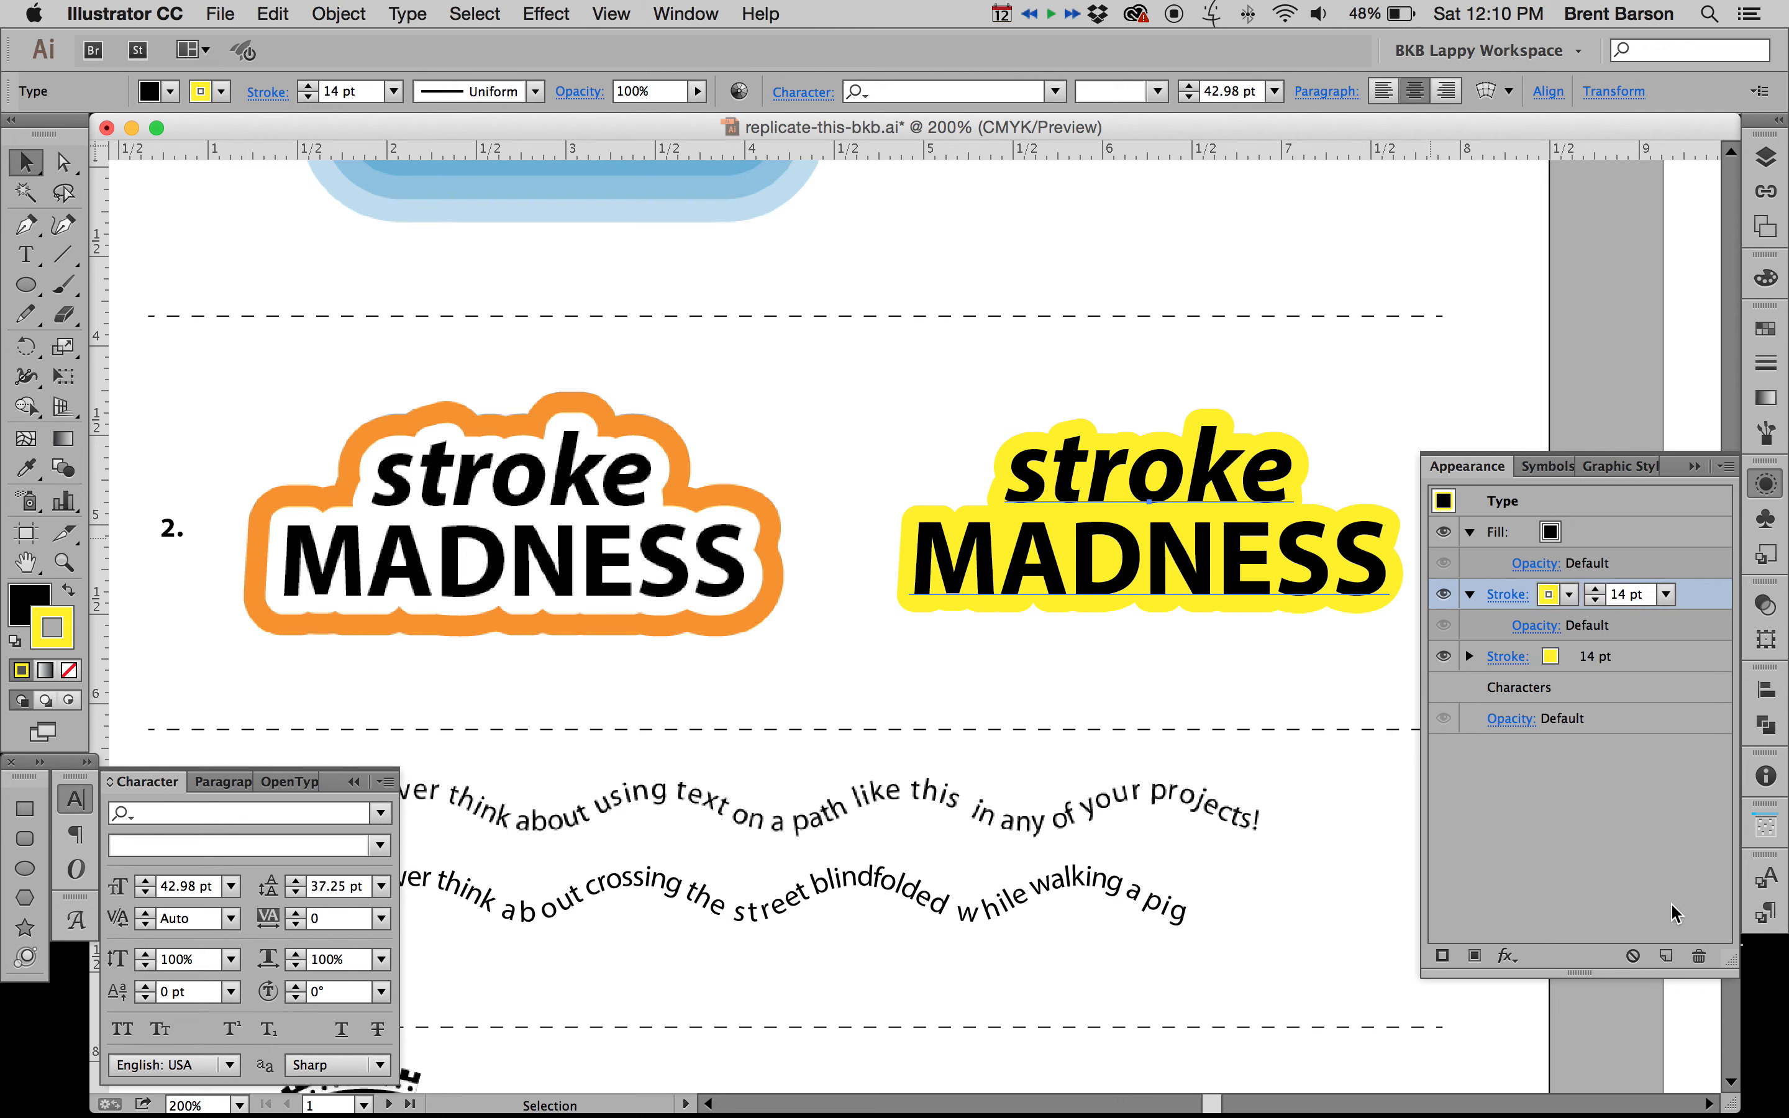
click(1625, 799)
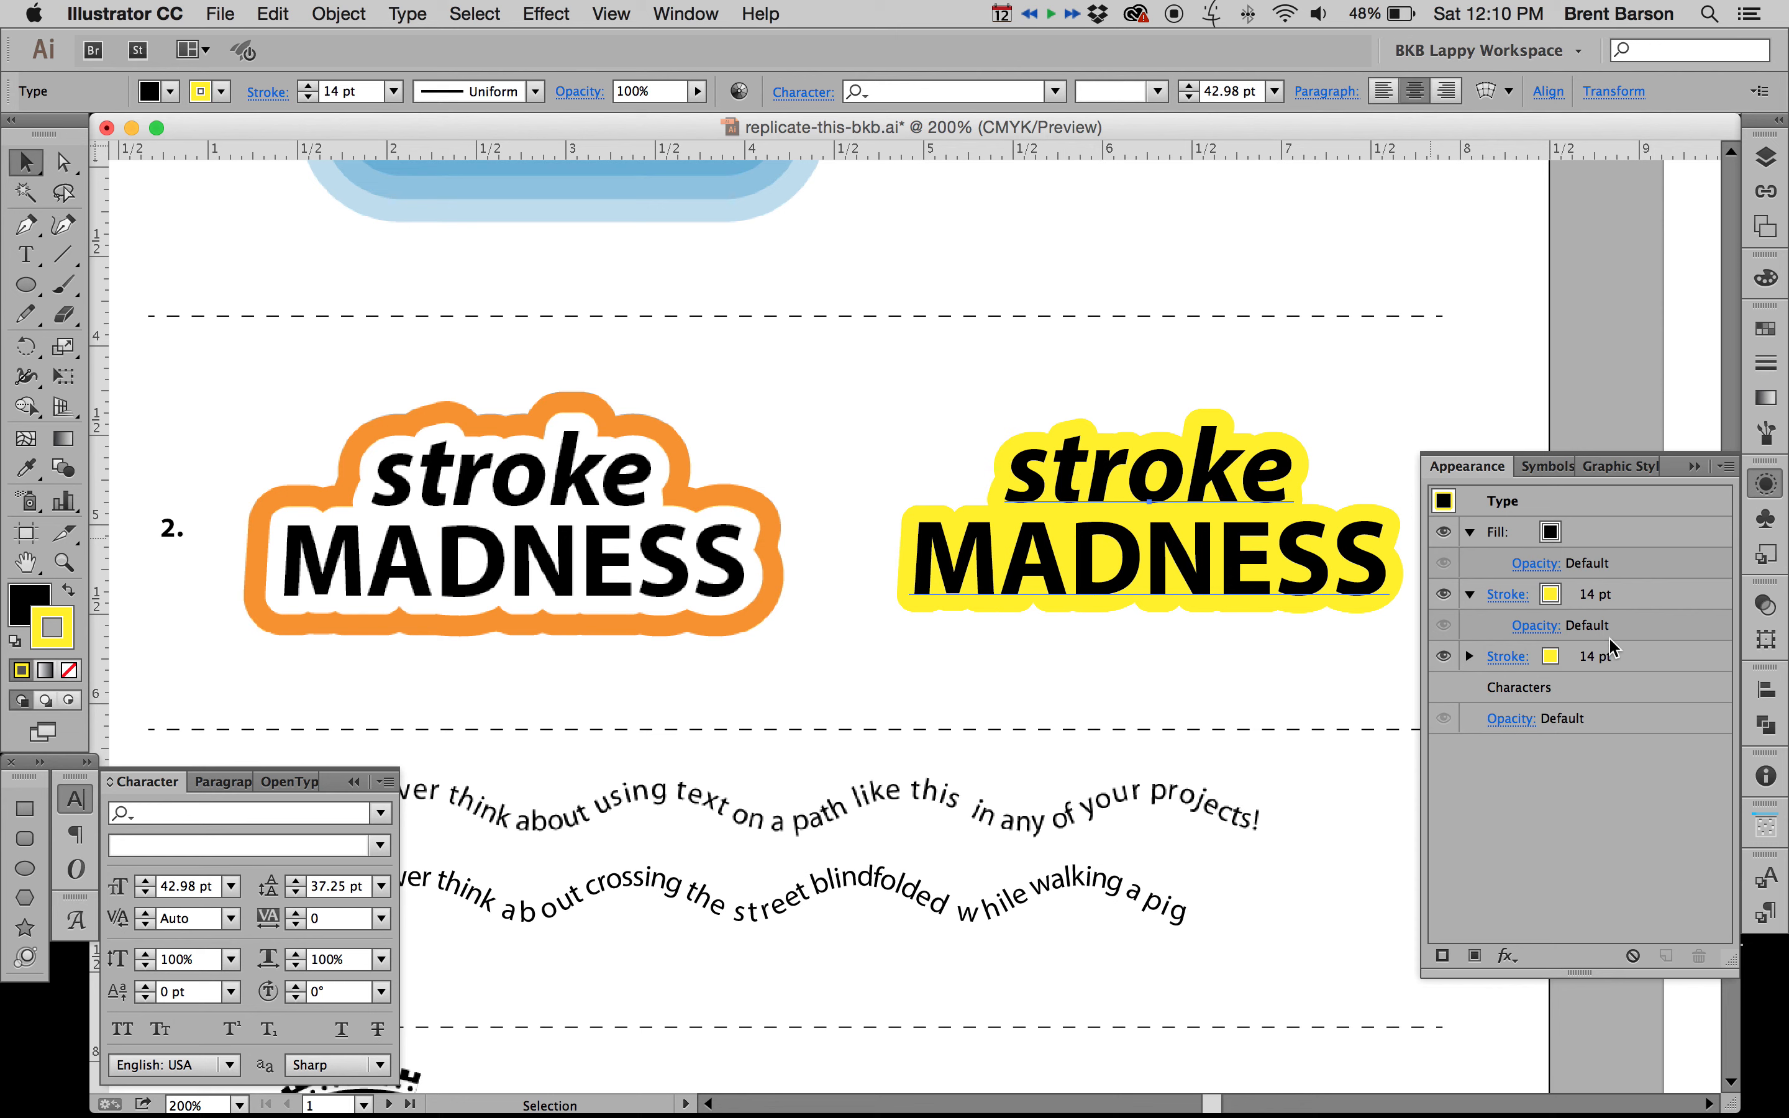
click(1650, 657)
click(1549, 656)
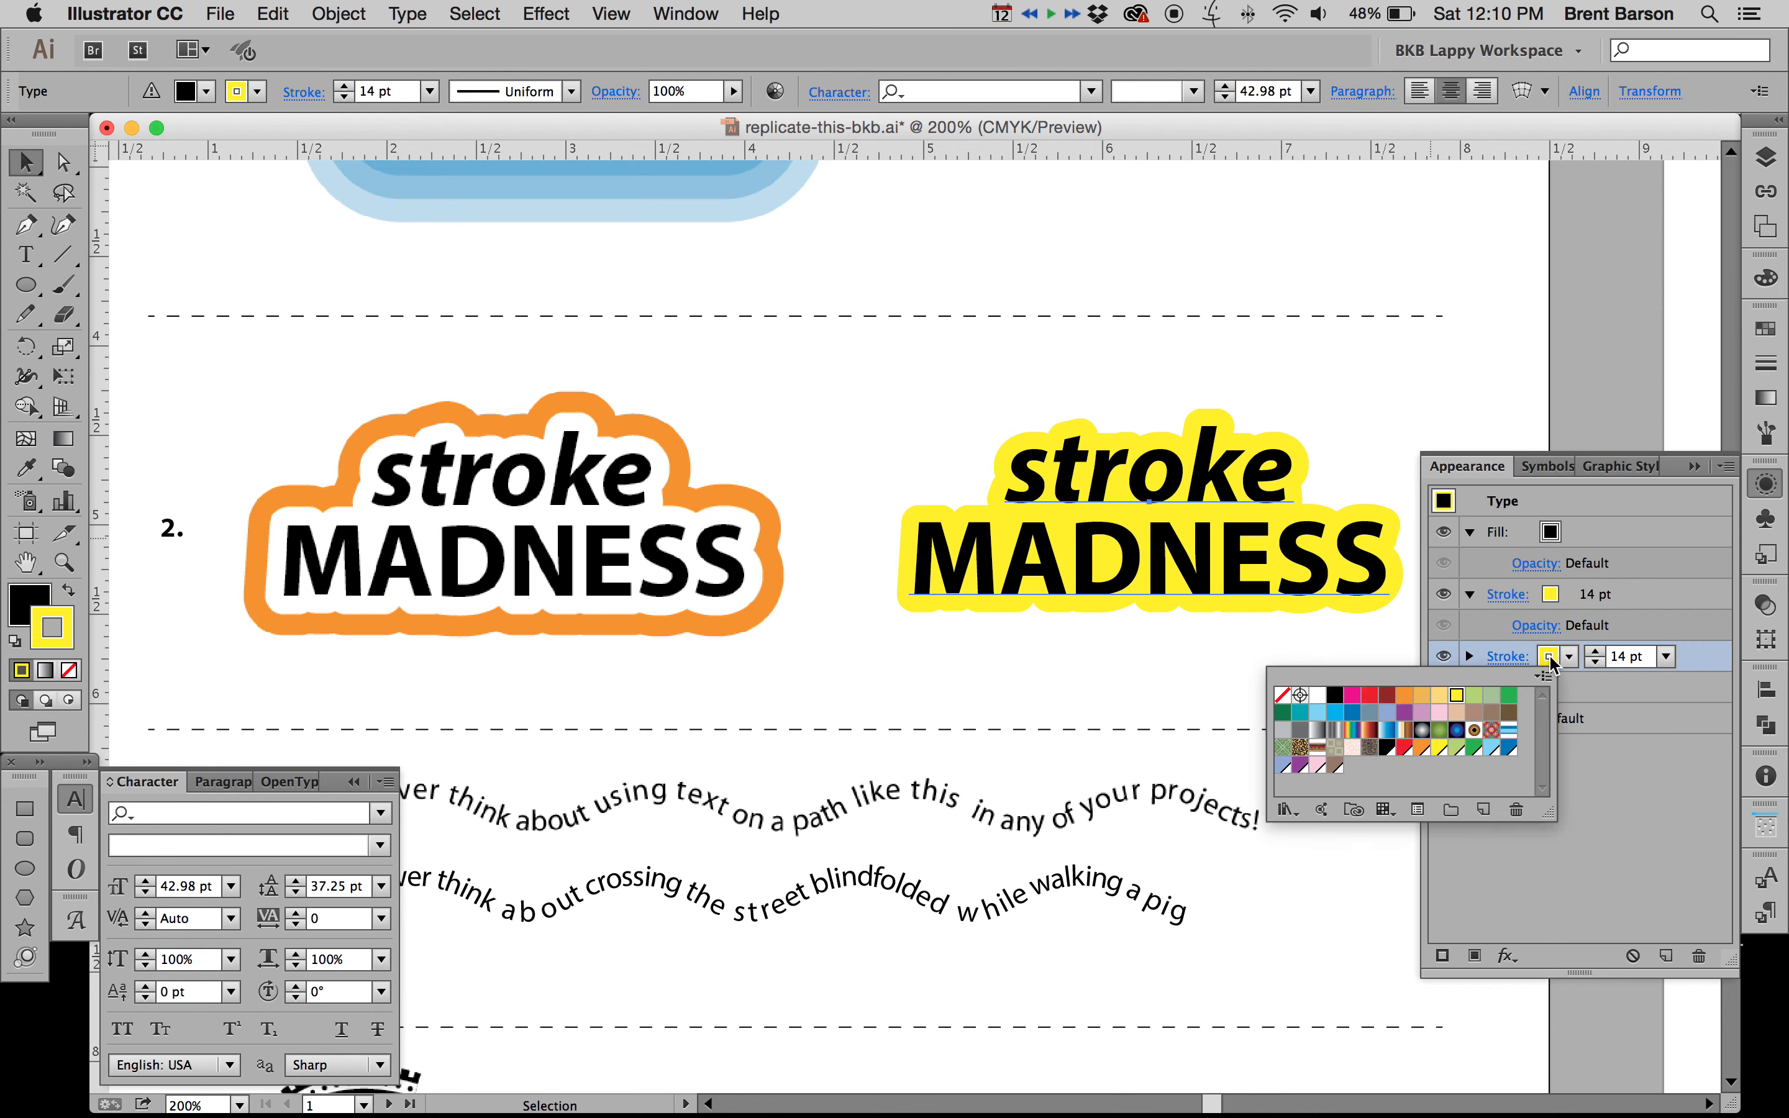
click(1404, 695)
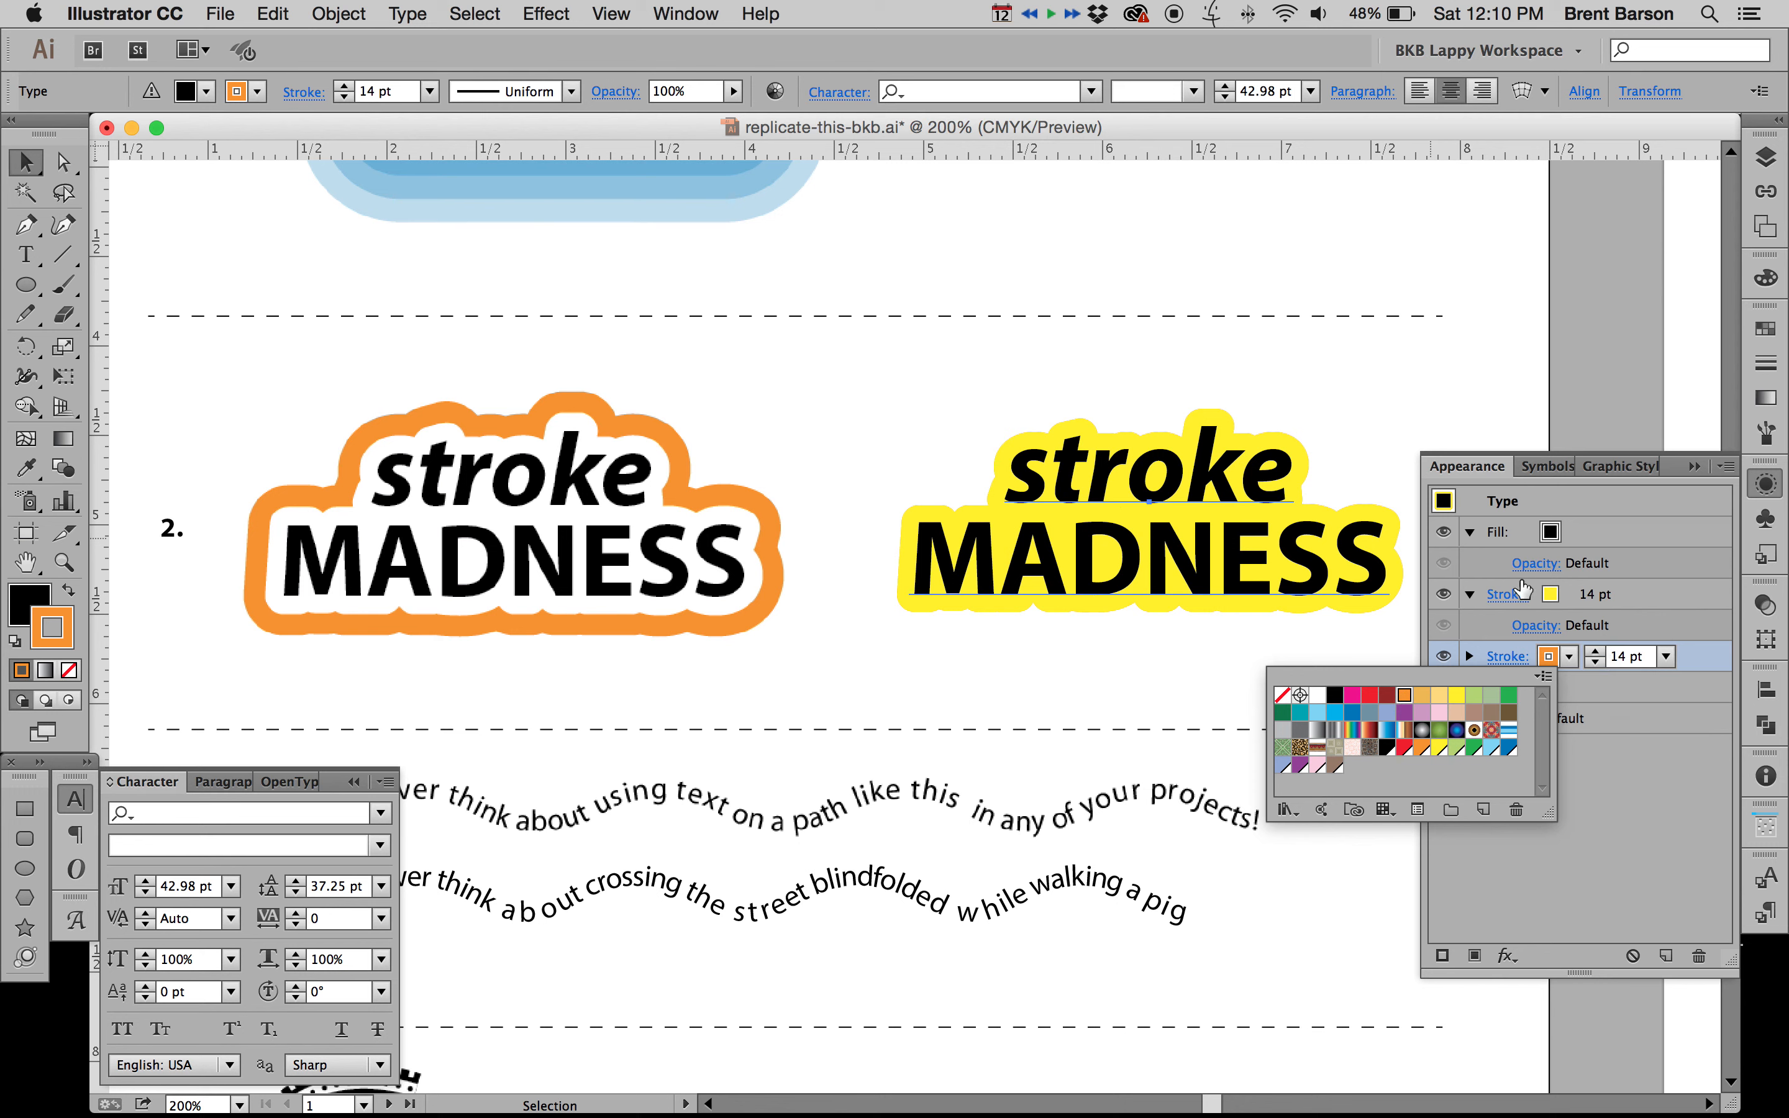
click(1618, 658)
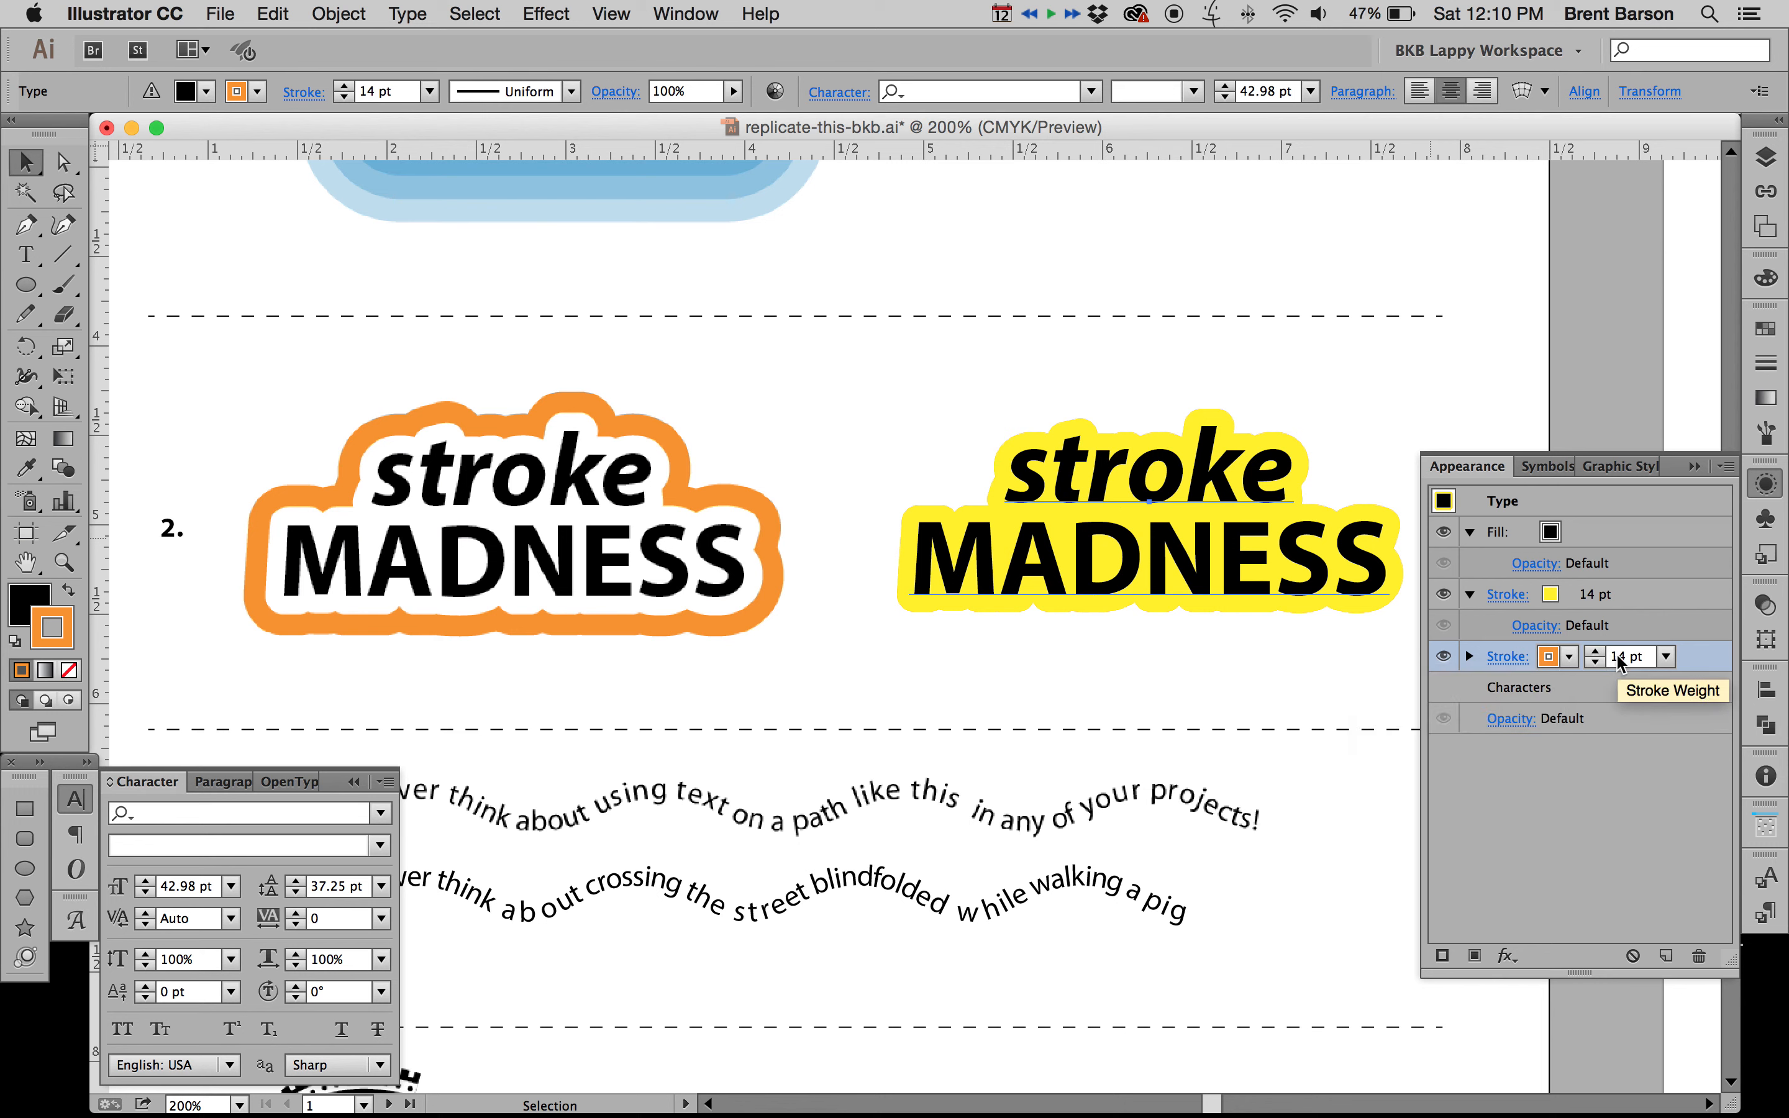
Step: Set the orange stroke's weight to 28 pt and increase it further to 30 pt
click(1624, 659)
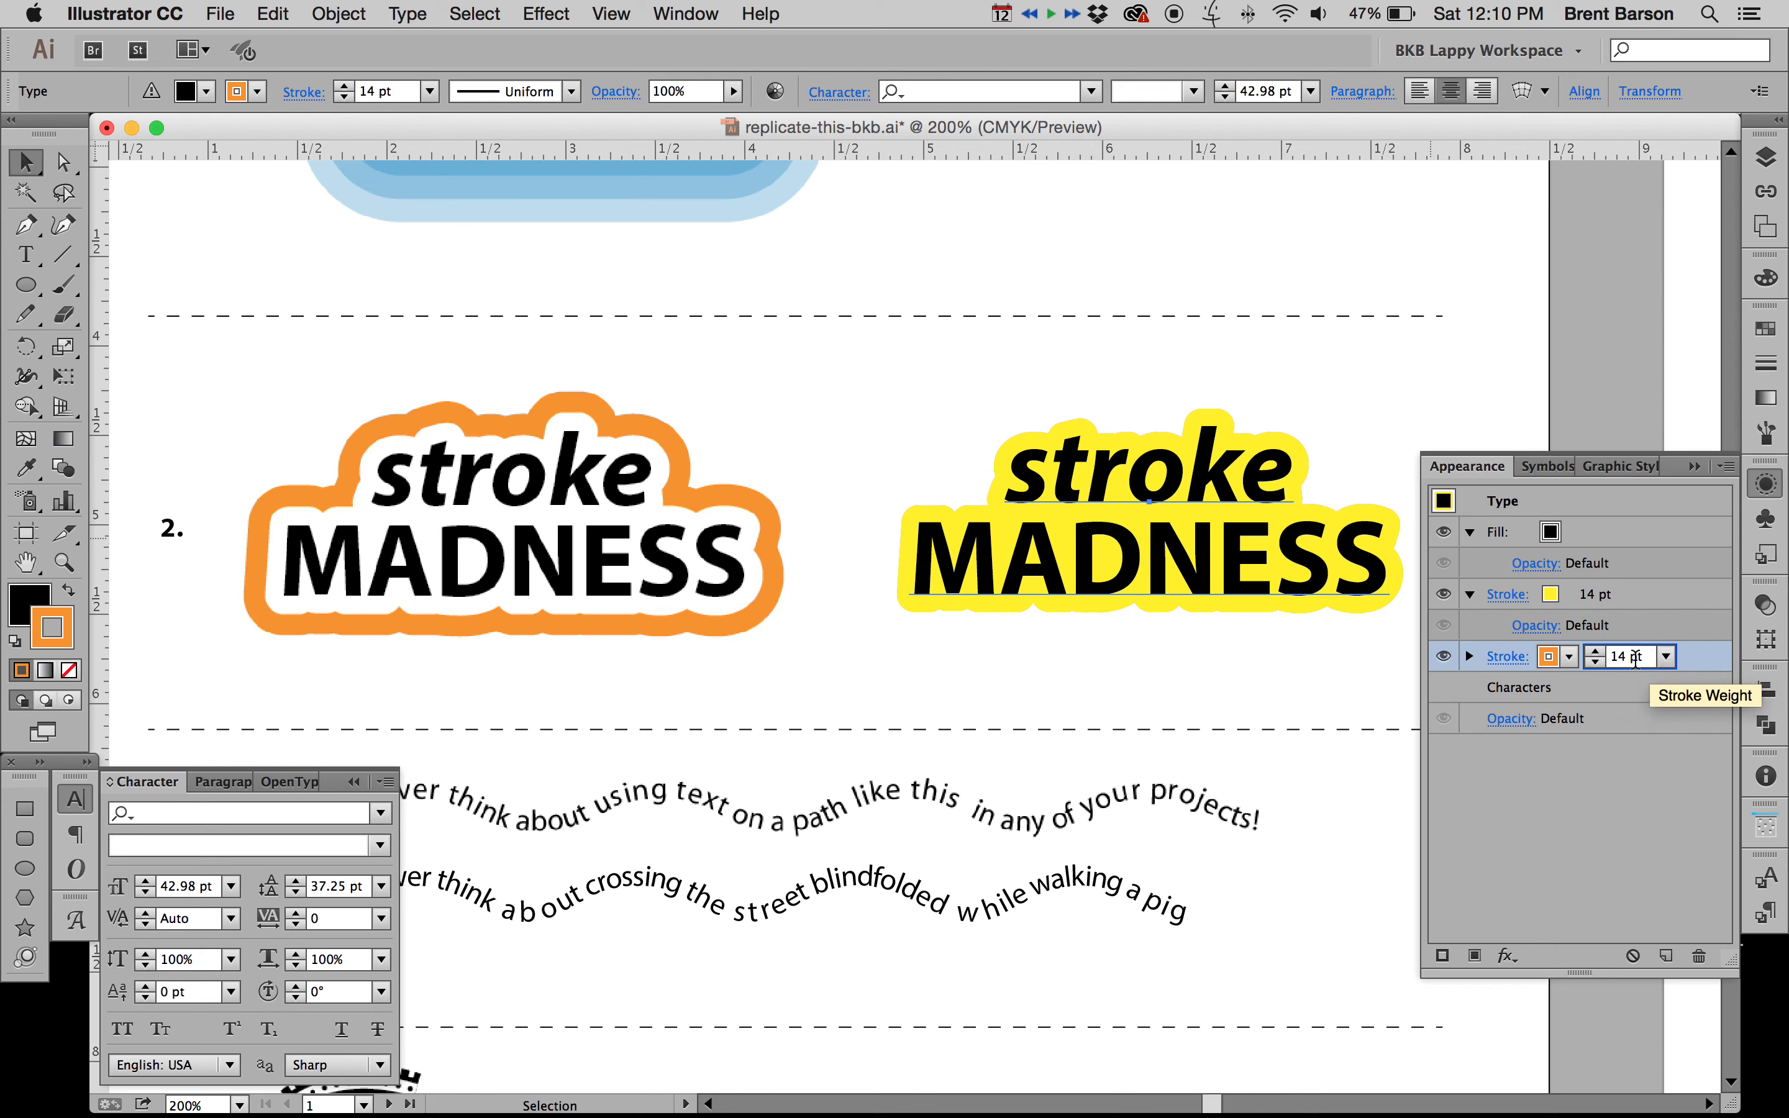
text(28)
key(Return)
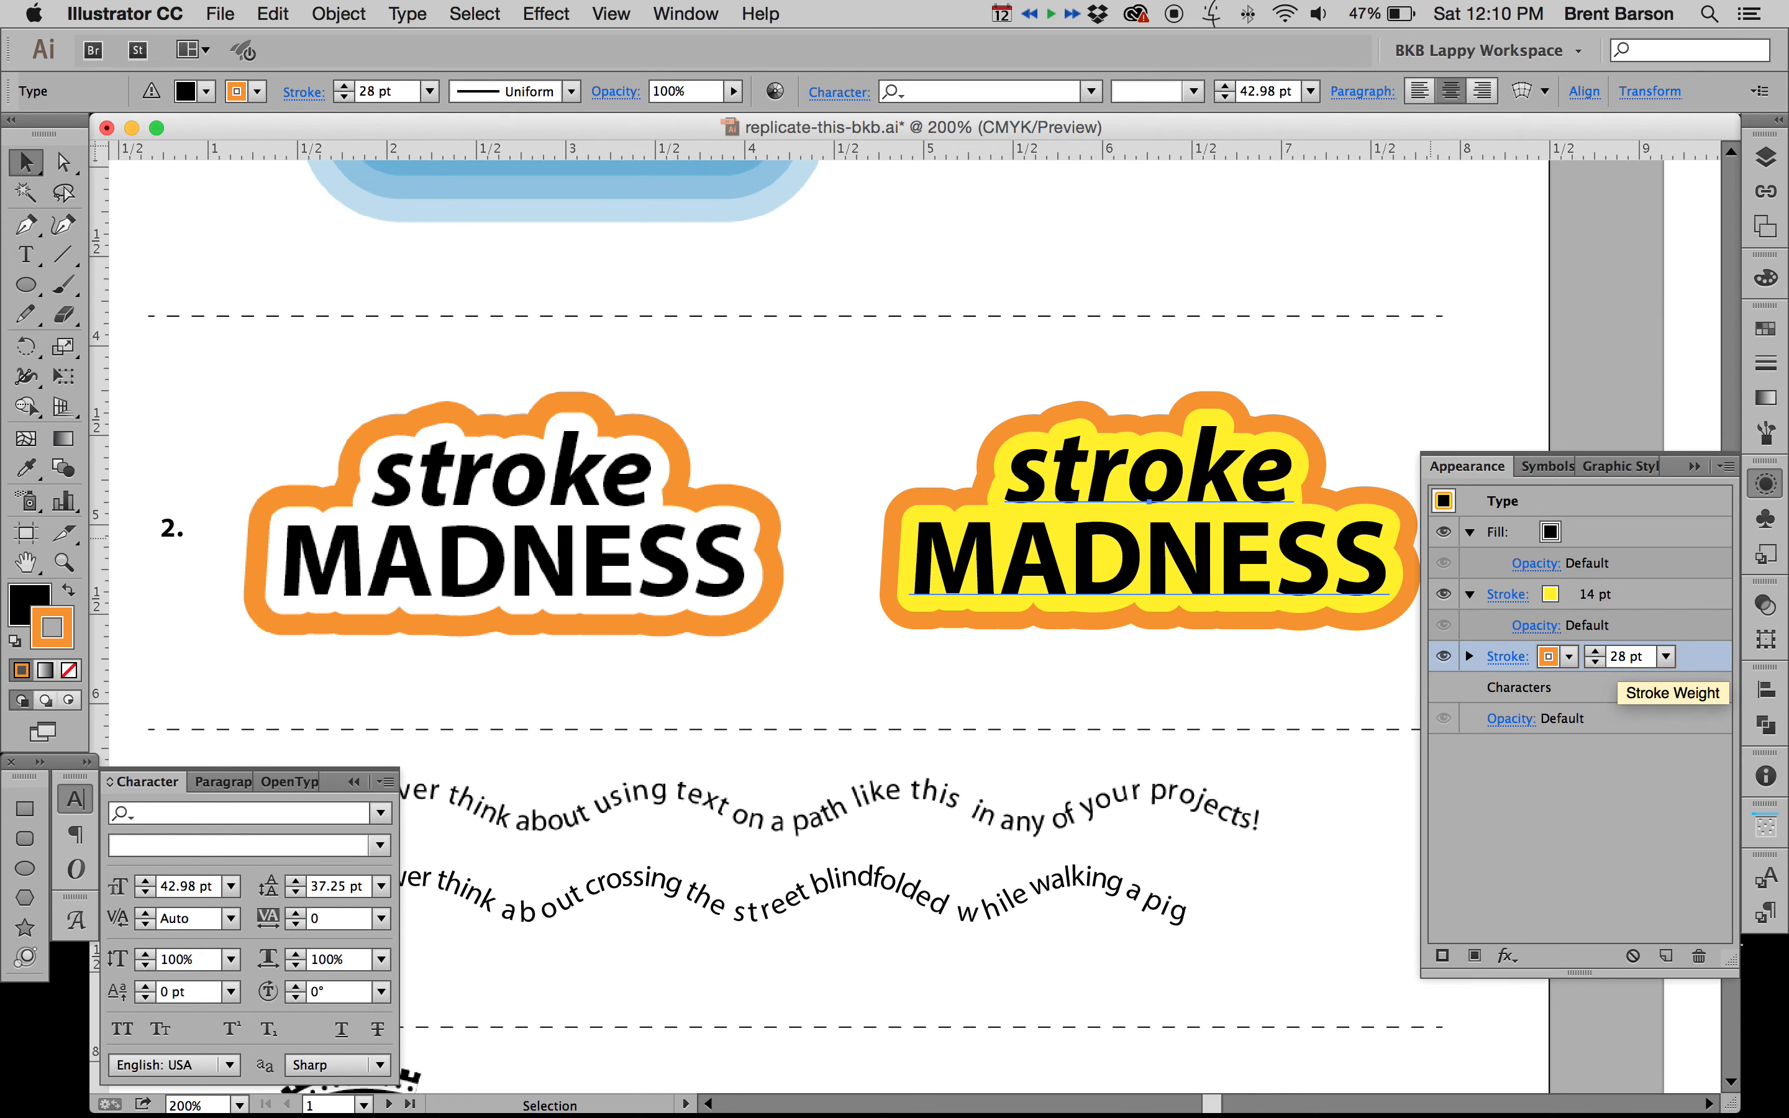
click(1595, 651)
click(1595, 651)
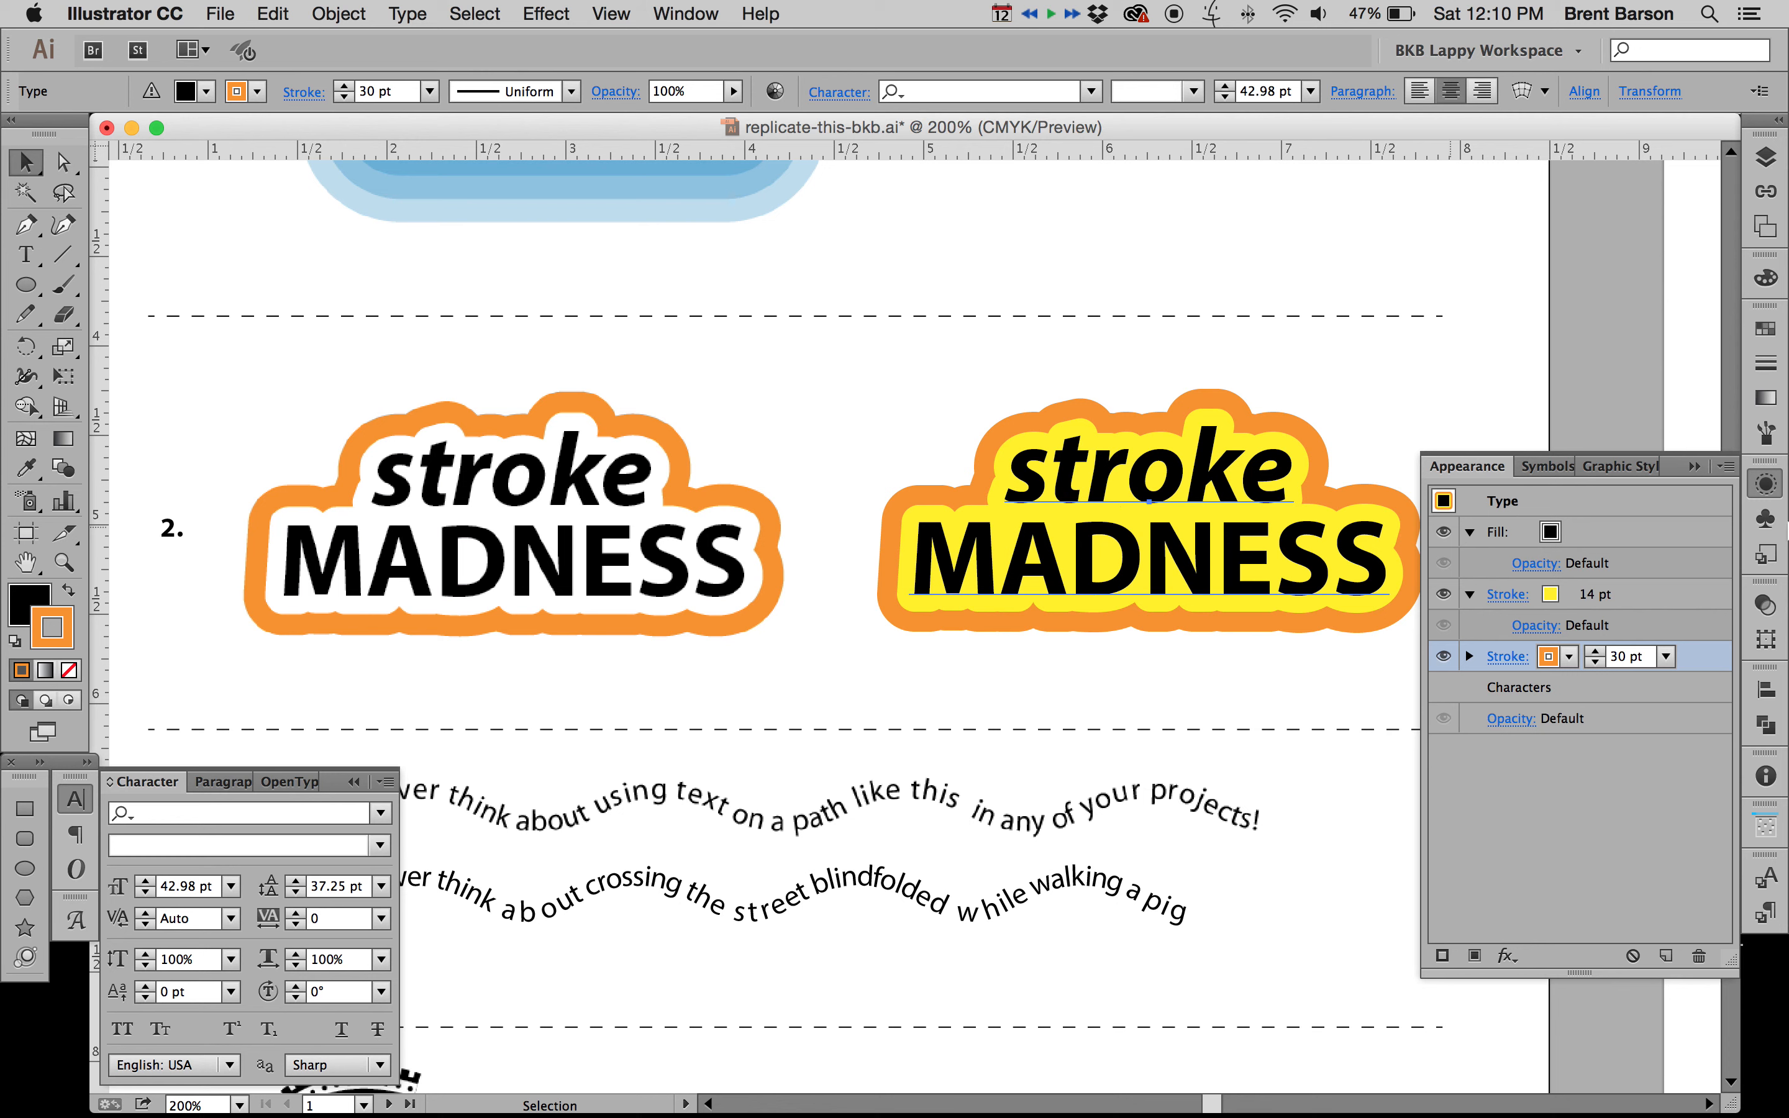
Step: Recolor the yellow 14 pt stroke of the right-hand "stroke MADNESS" text to white
click(1551, 598)
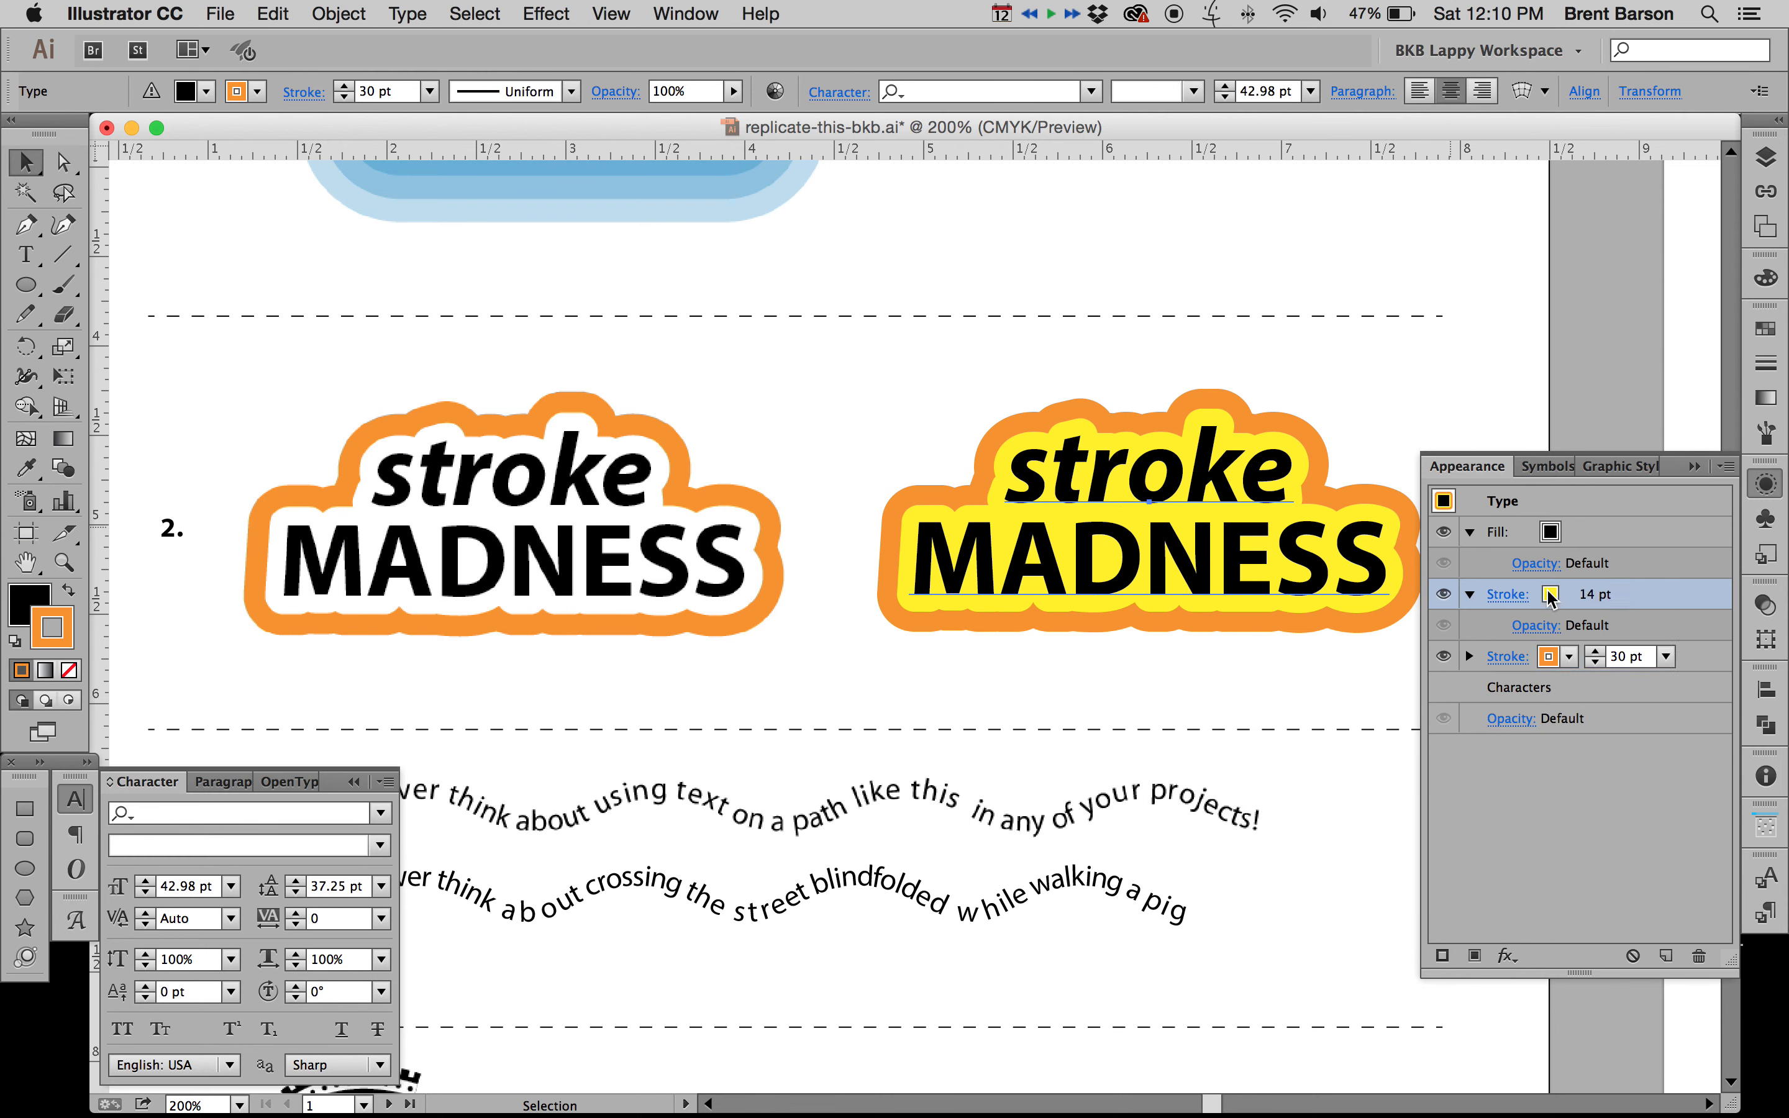
click(1551, 595)
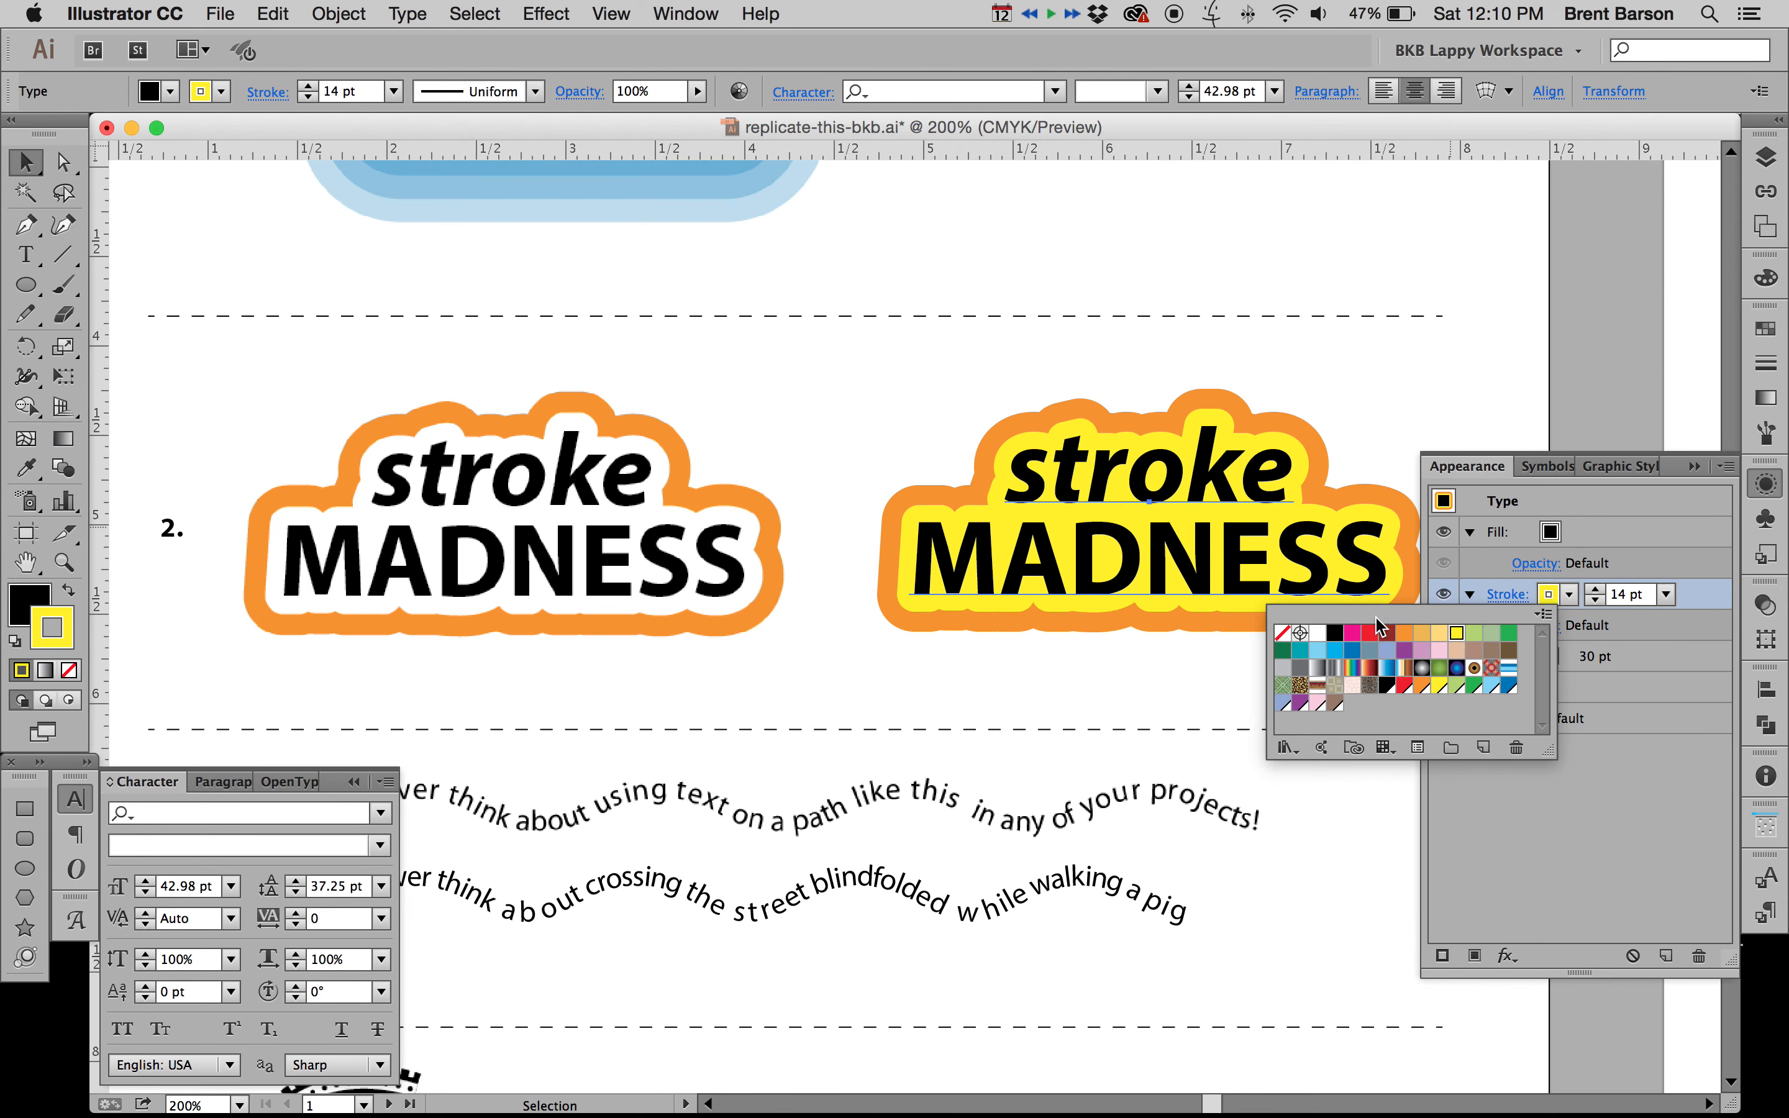
click(1318, 636)
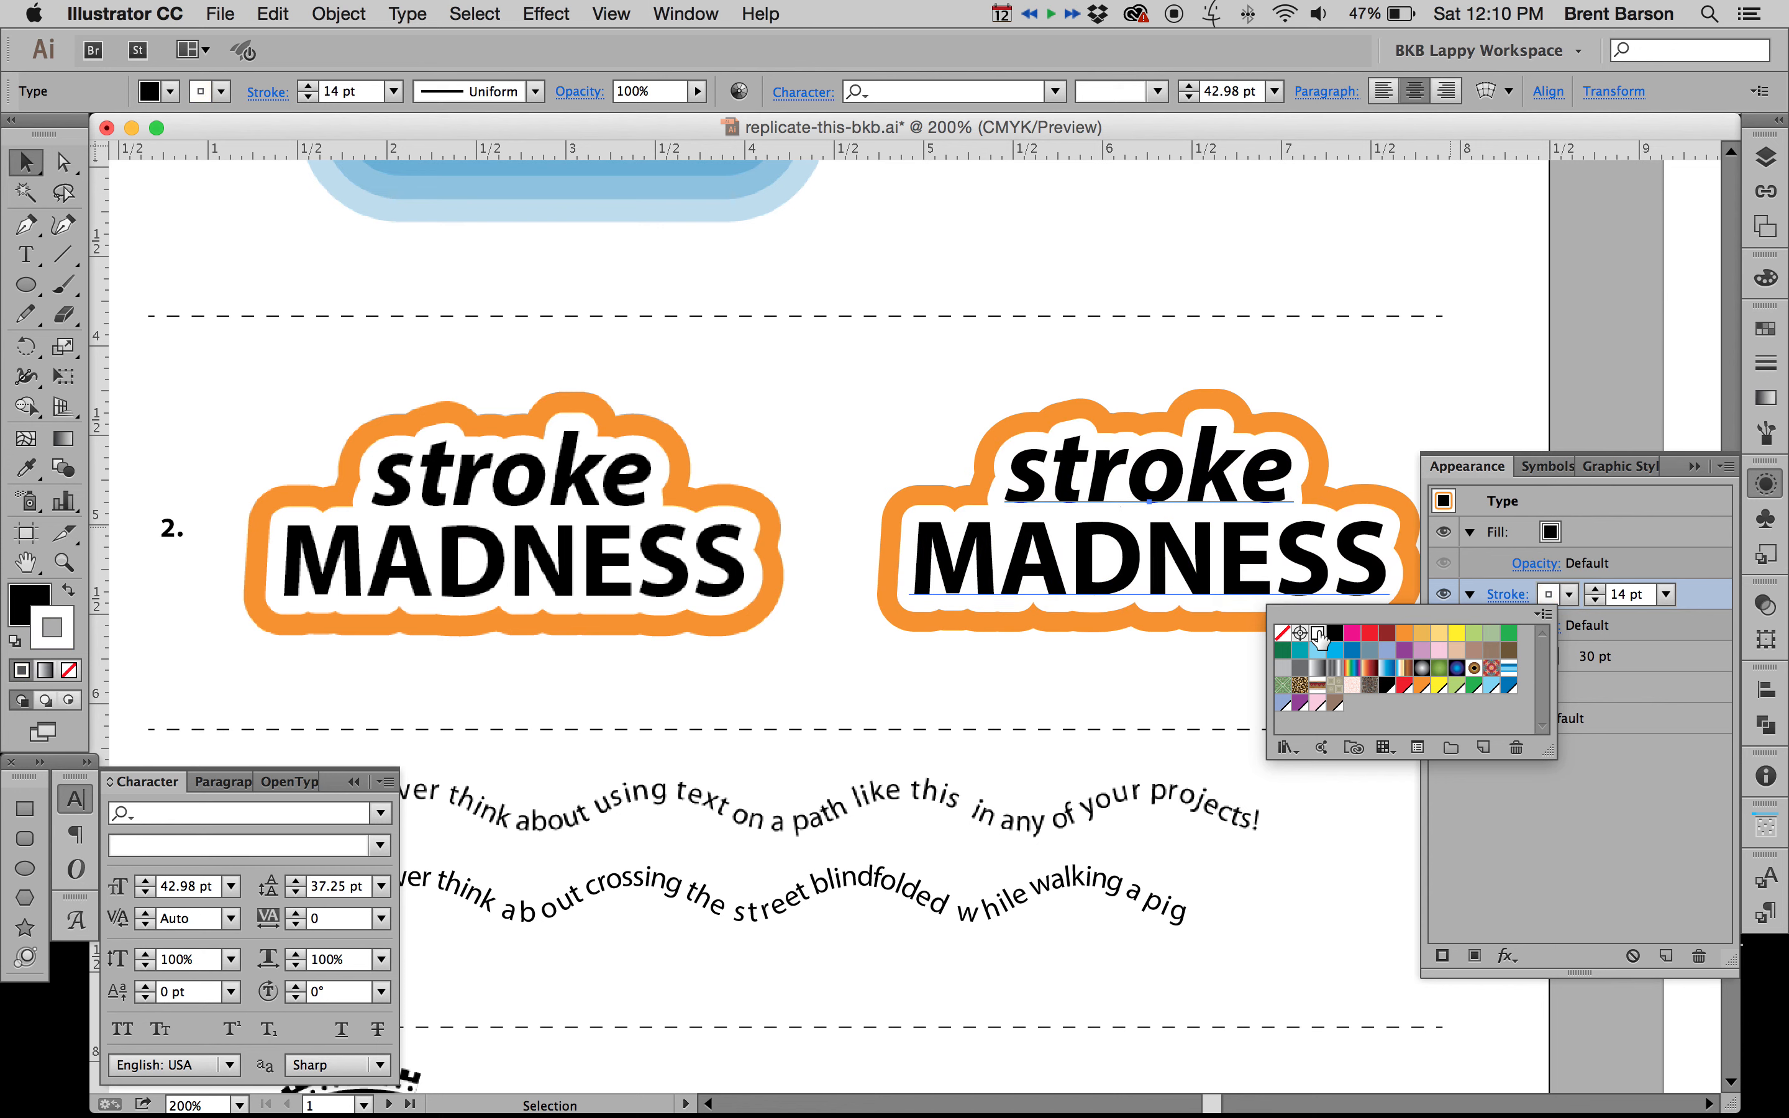
click(1693, 812)
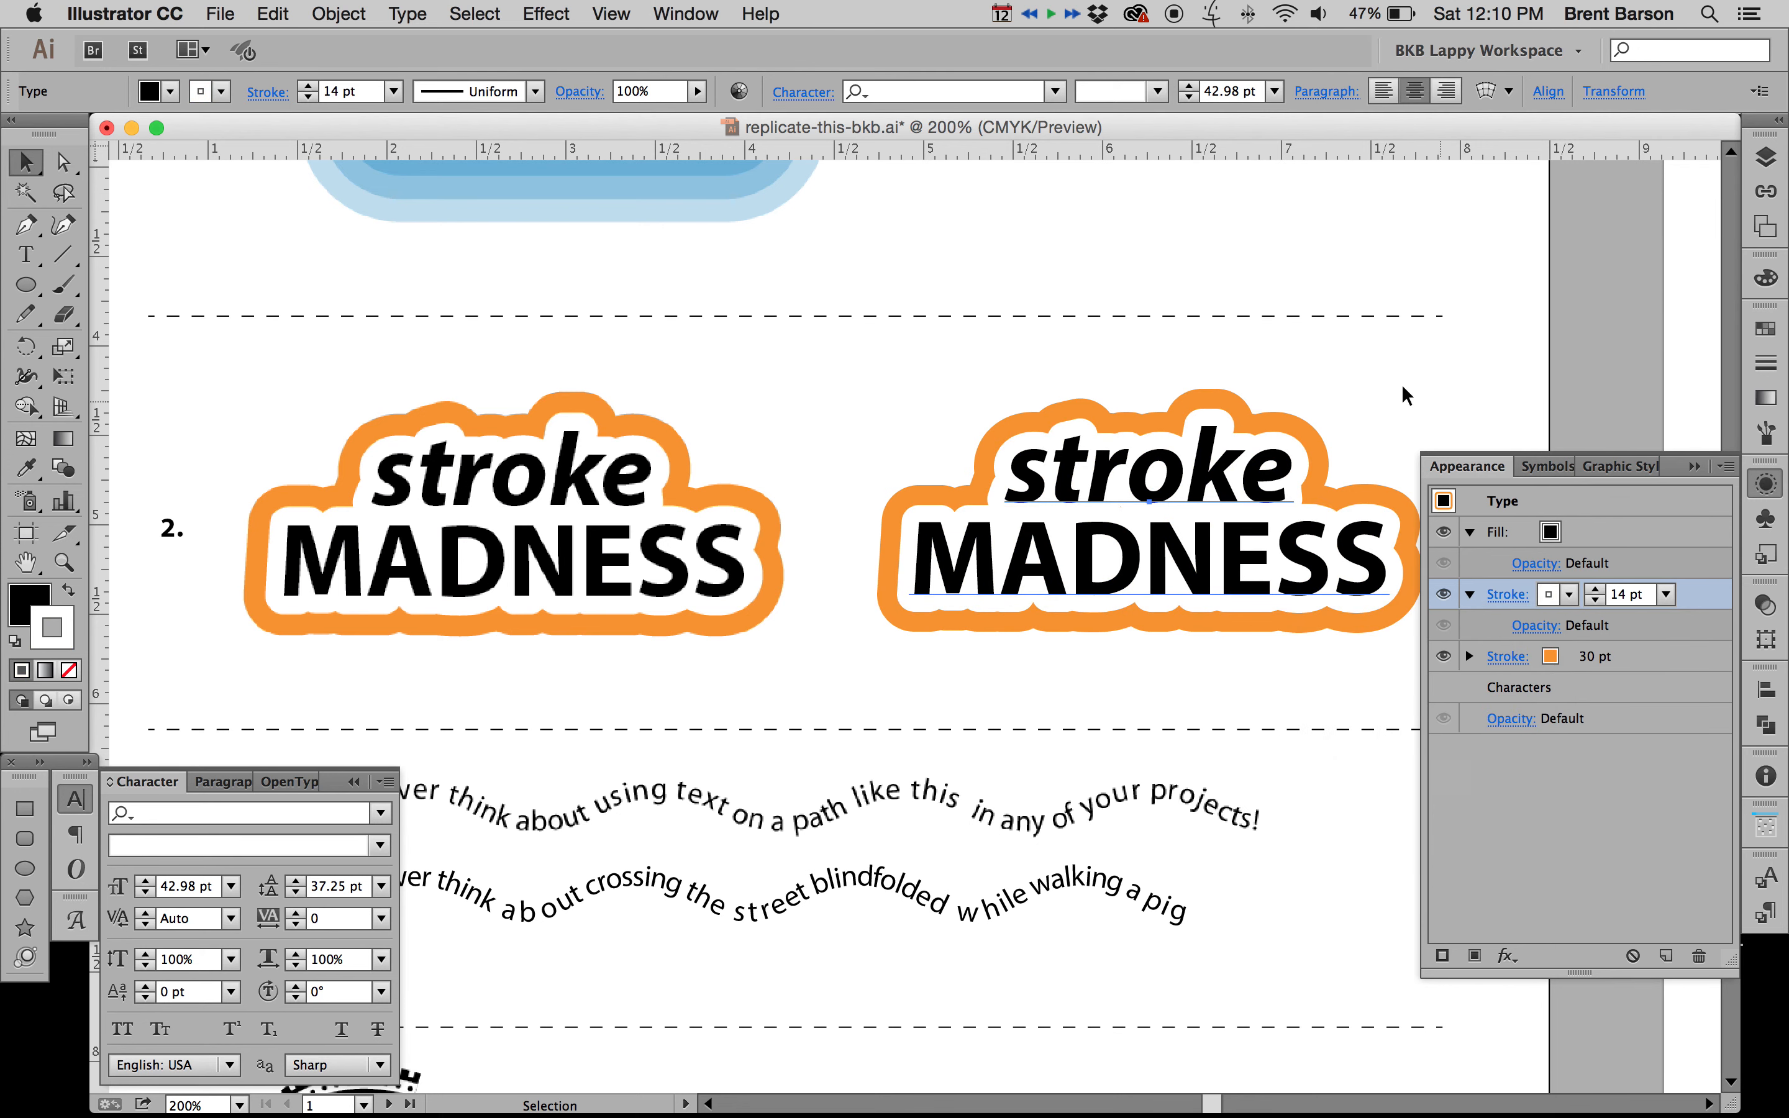
Step: Convert the right-hand live "stroke MADNESS" text to outlines and deselect it
scroll(1168, 351, right, 5)
scroll(1168, 351, down, 1)
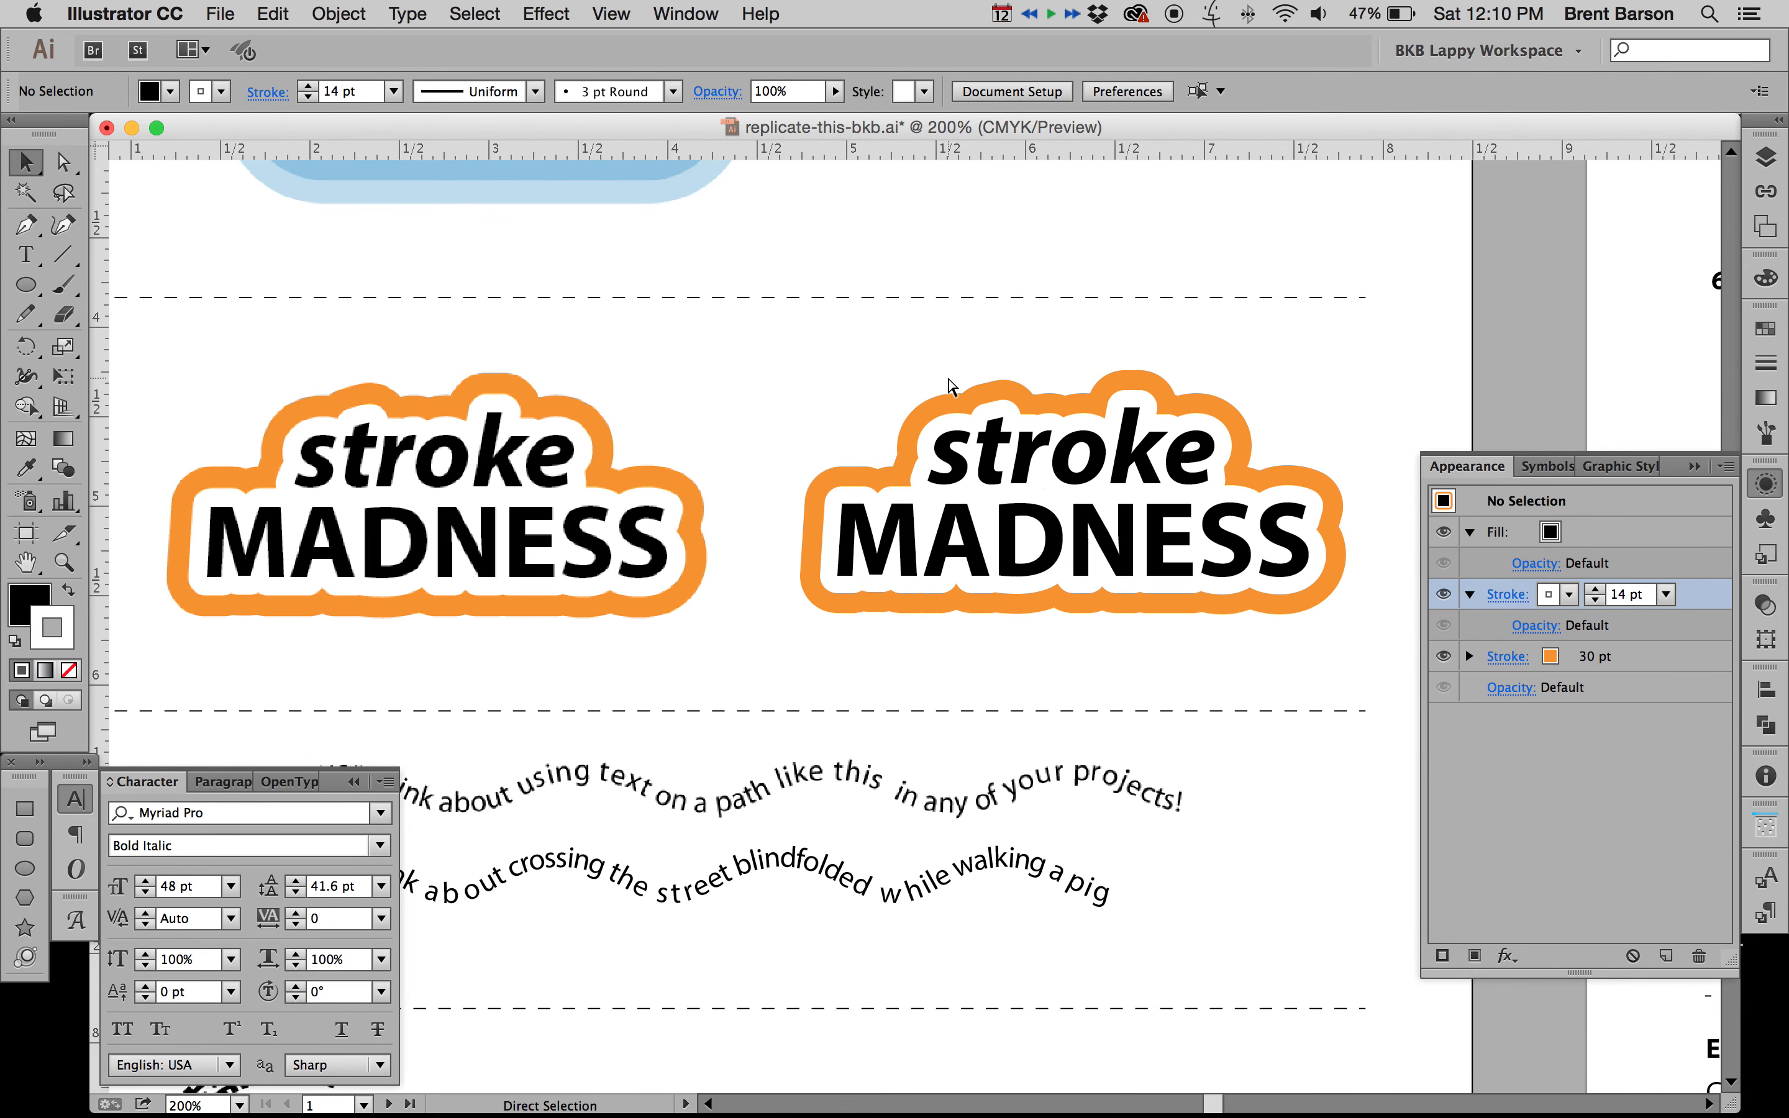
key(super+y)
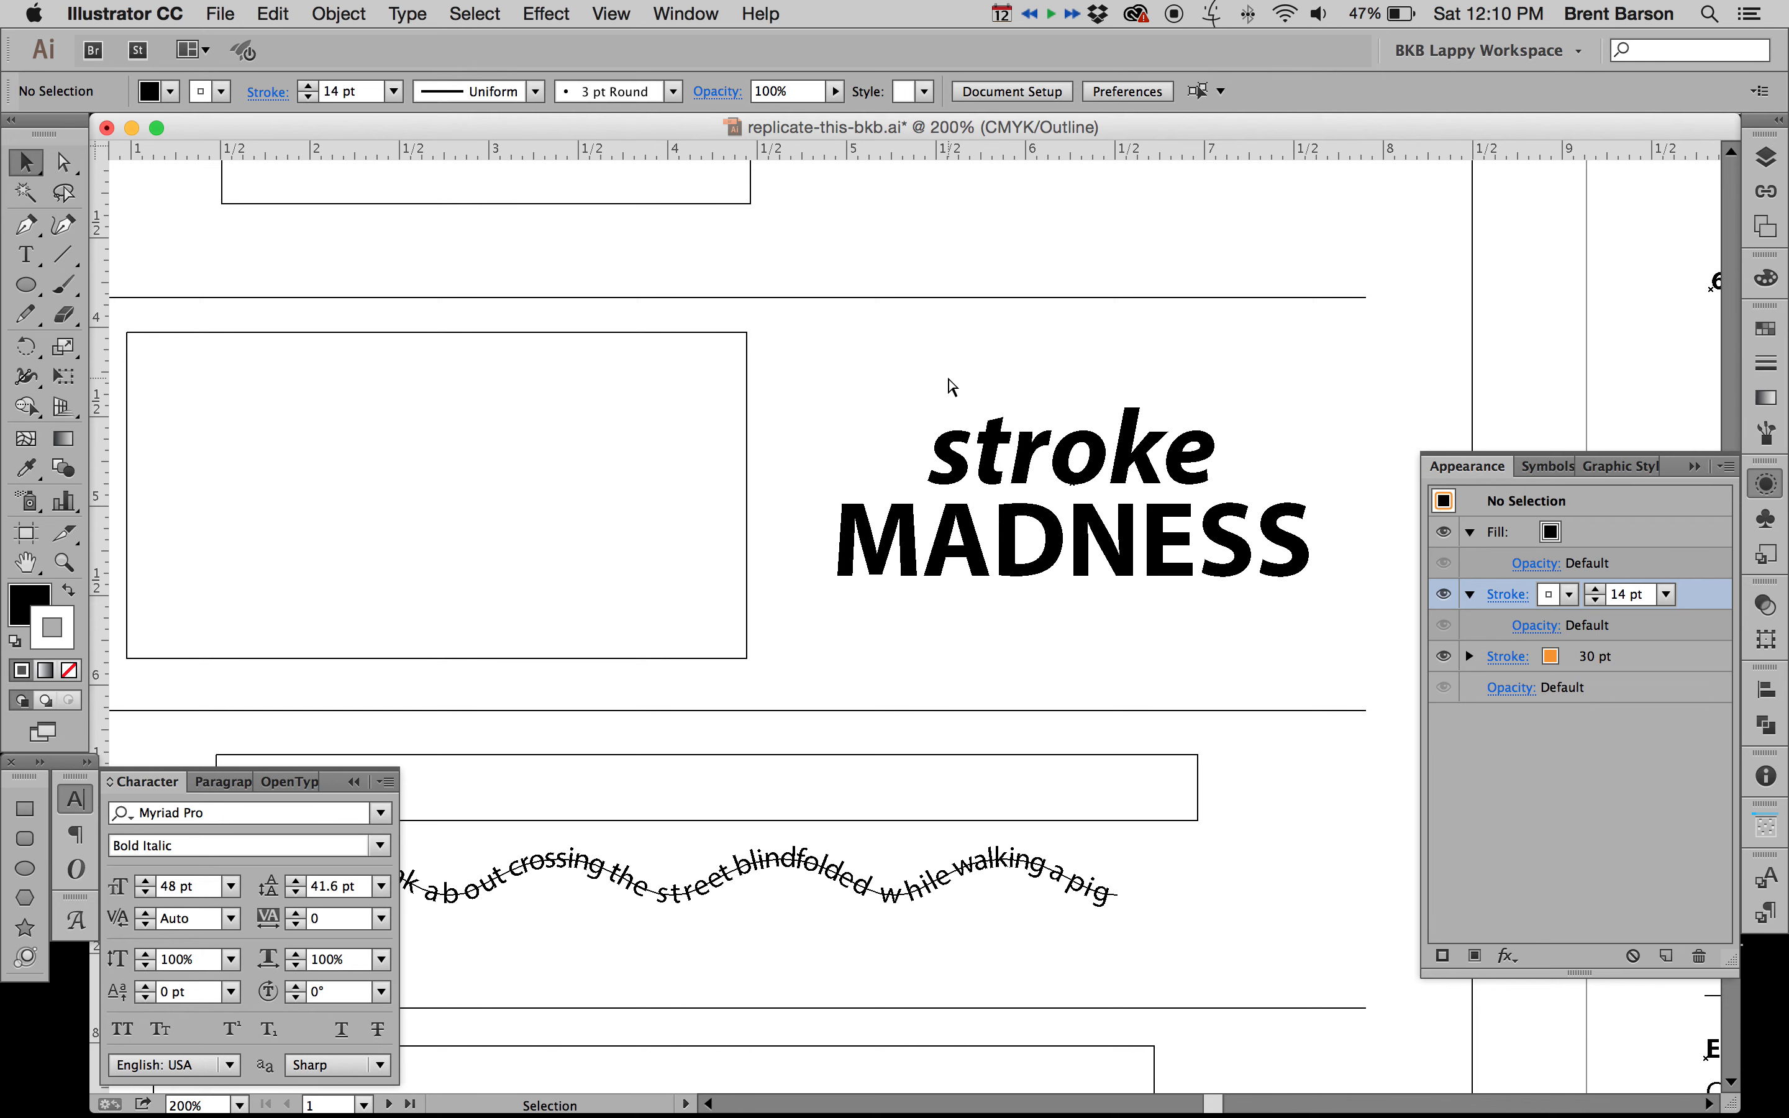
key(super+y)
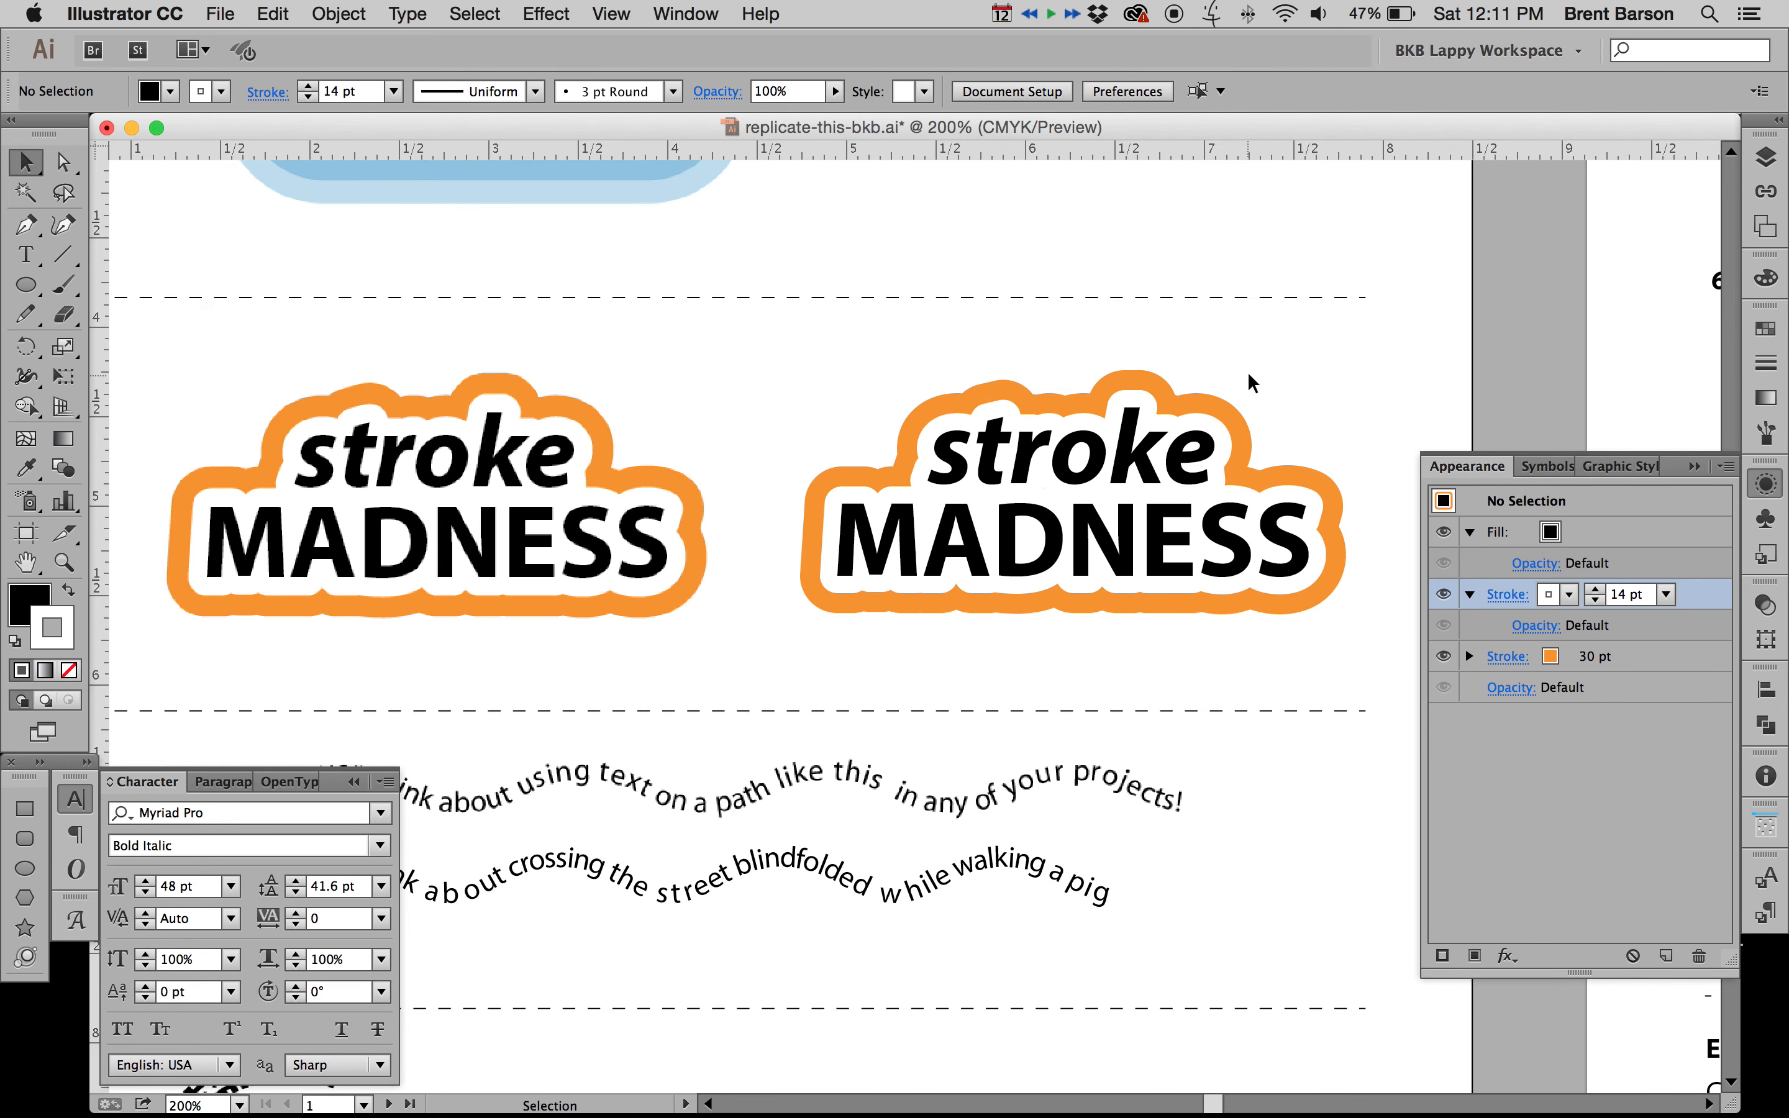
click(1131, 462)
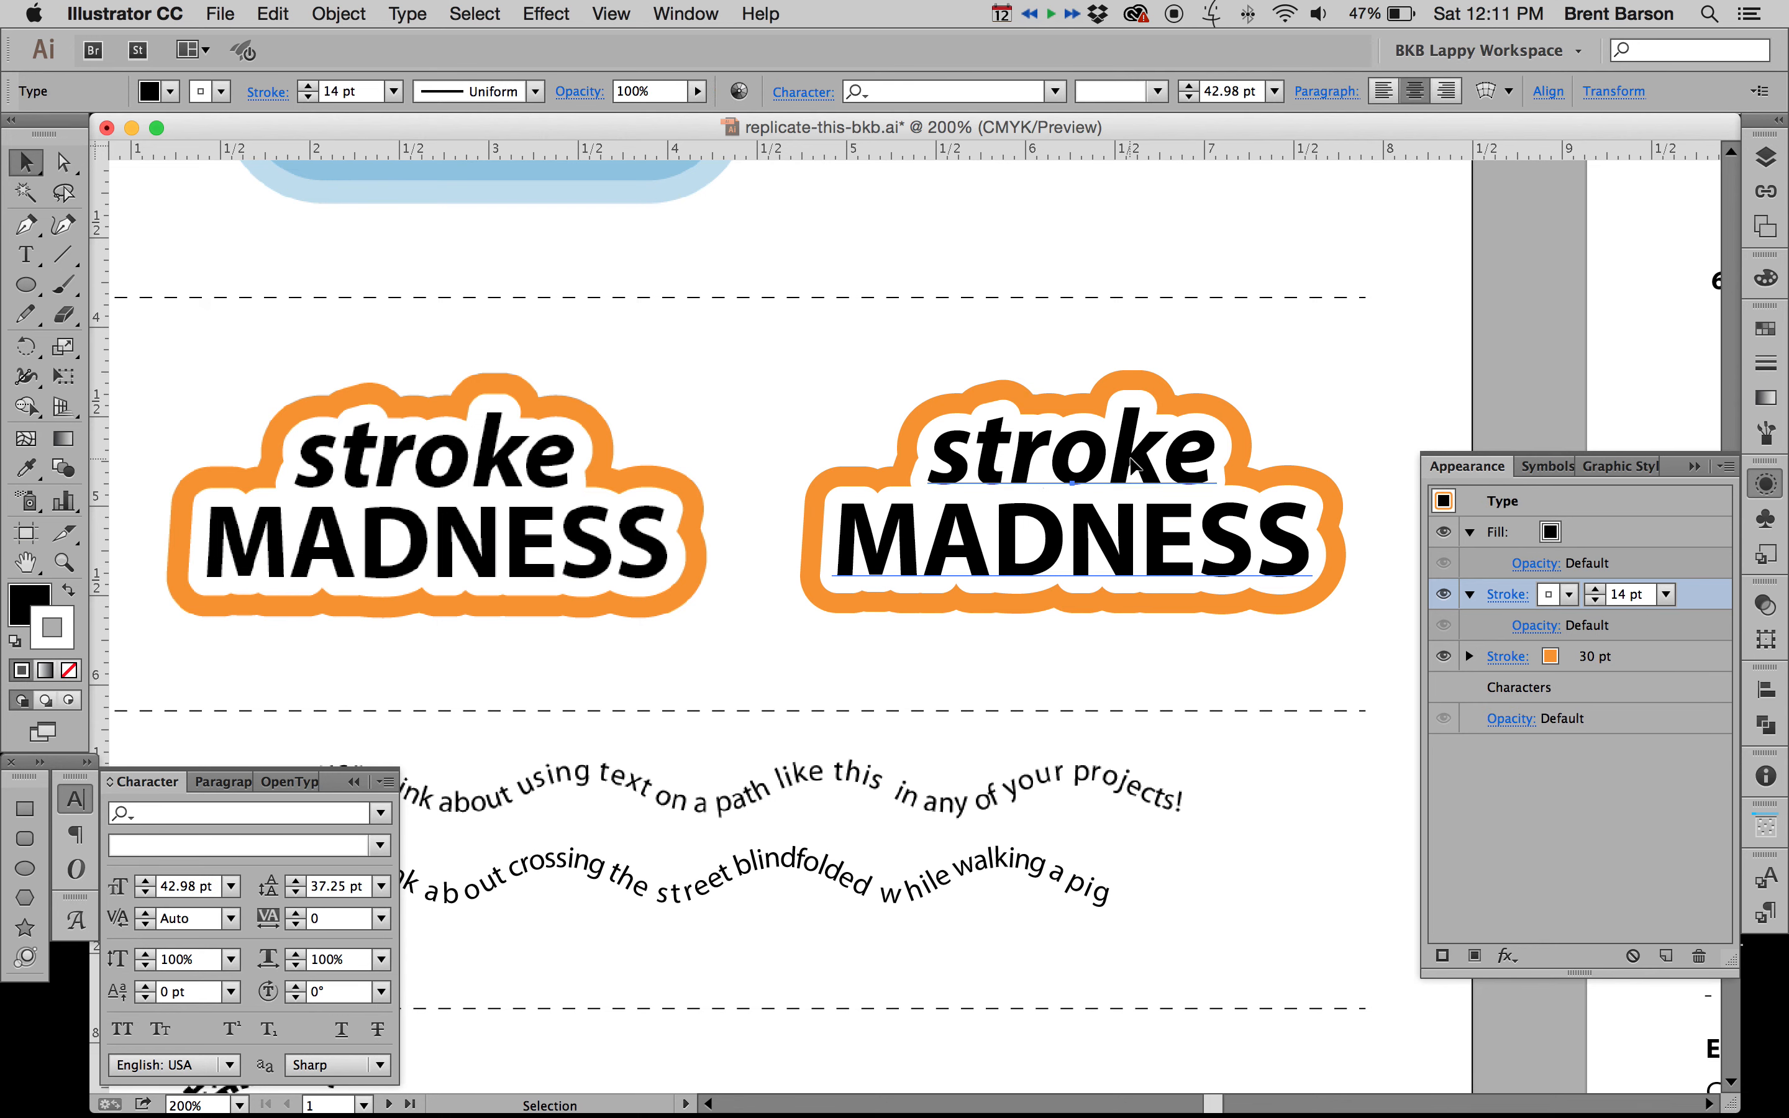
click(338, 13)
mouse_move(410, 7)
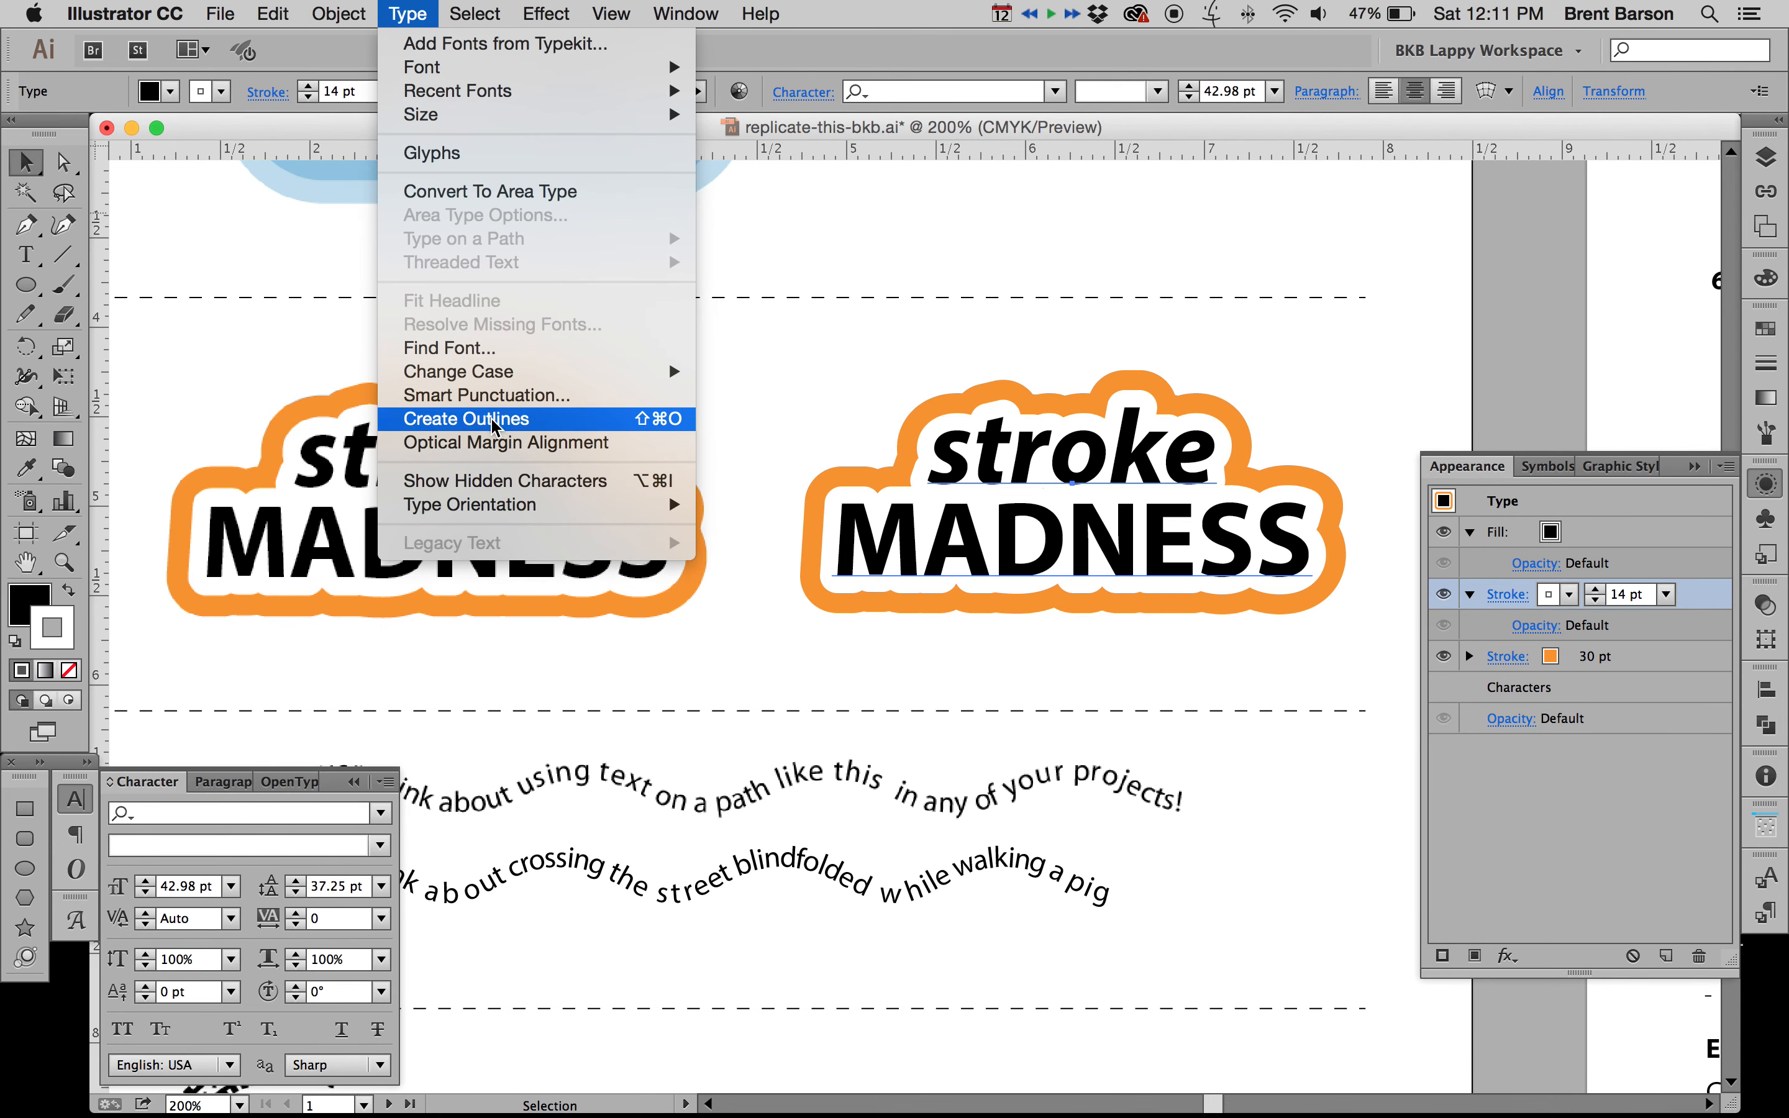
click(553, 425)
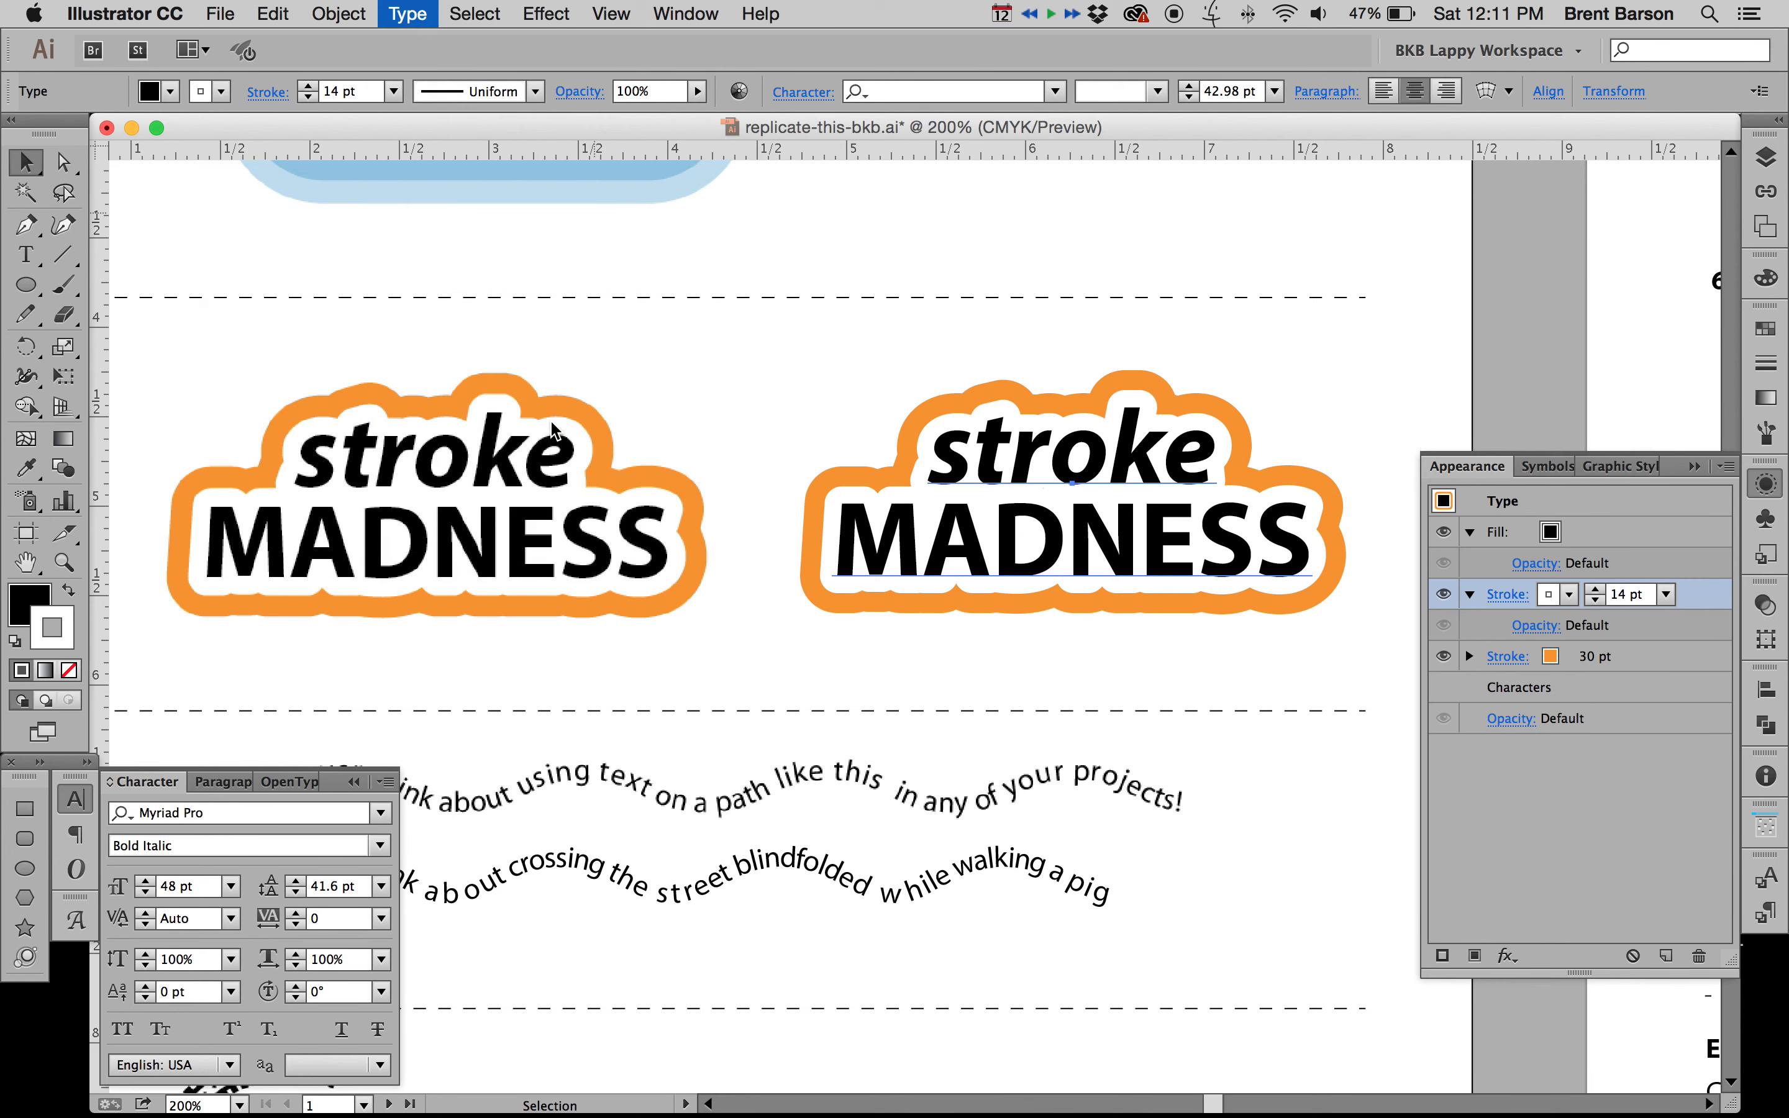
click(1281, 385)
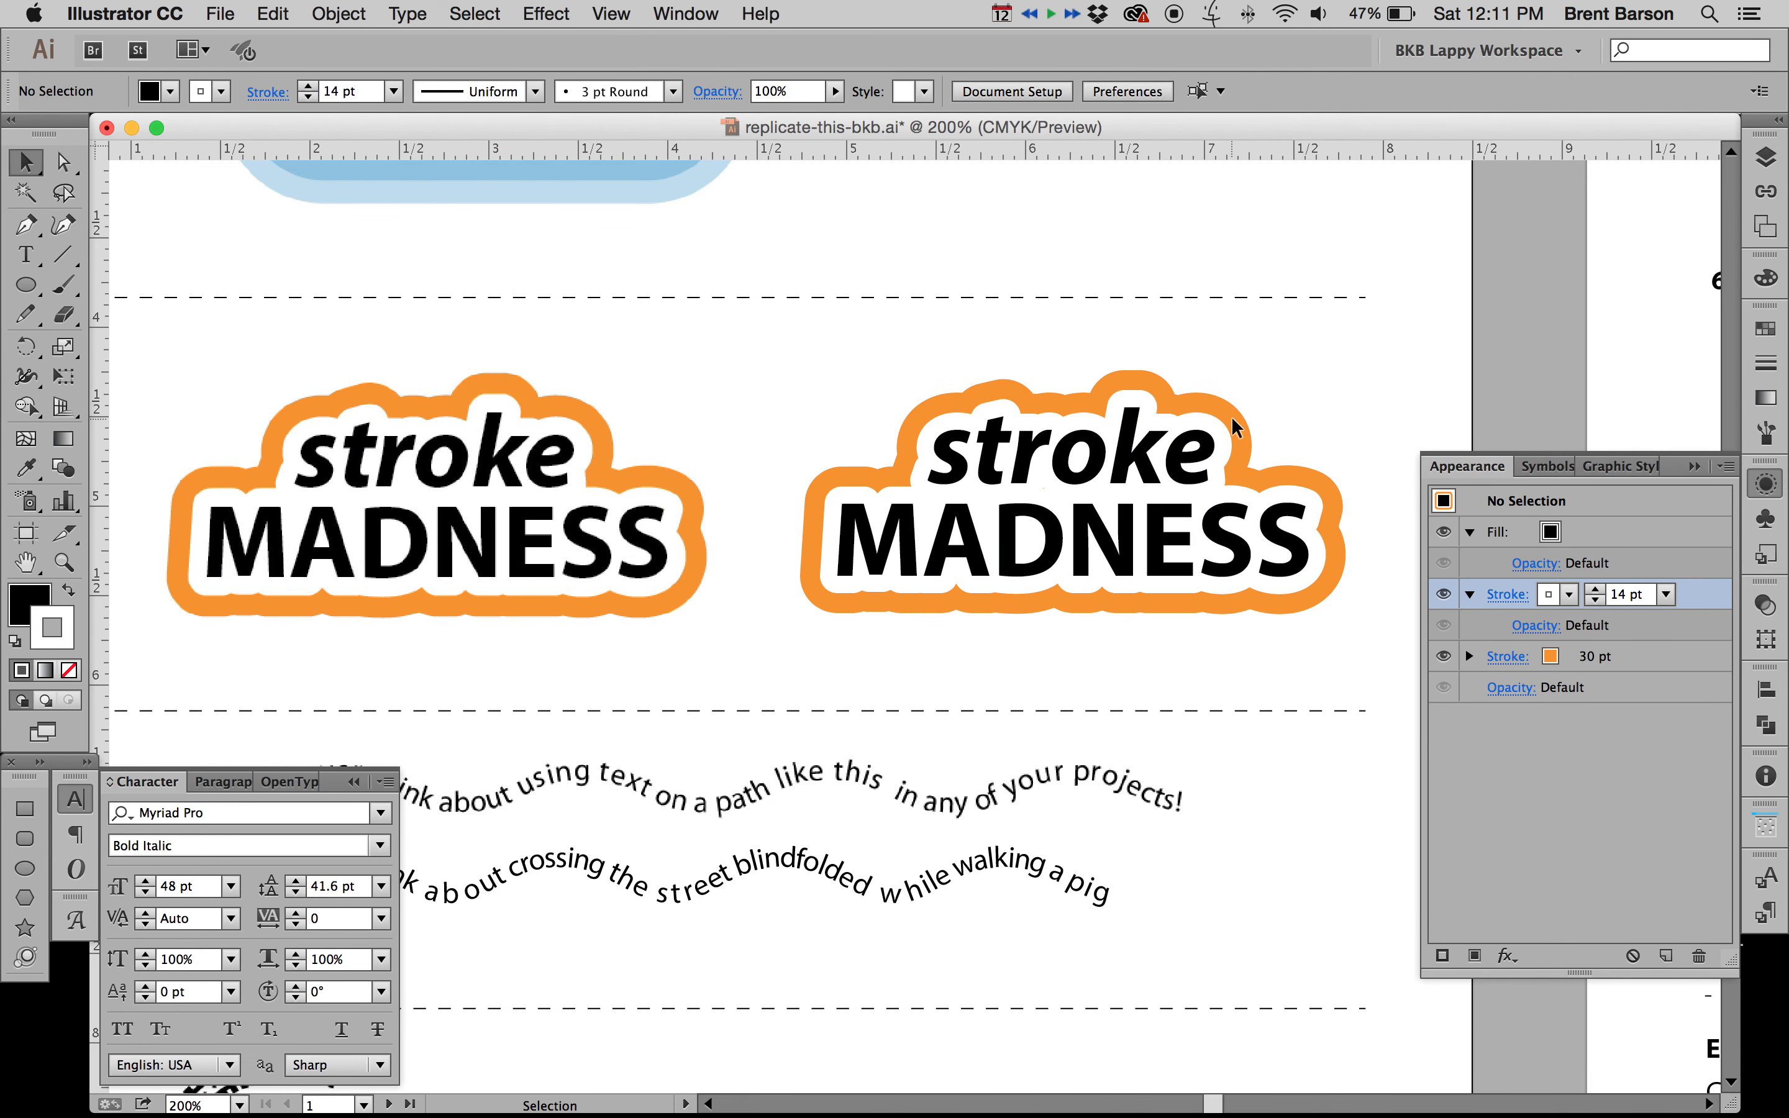
Step: Expand the appearance of the outlined "stroke MADNESS" group and check its paths in outline view
click(1196, 444)
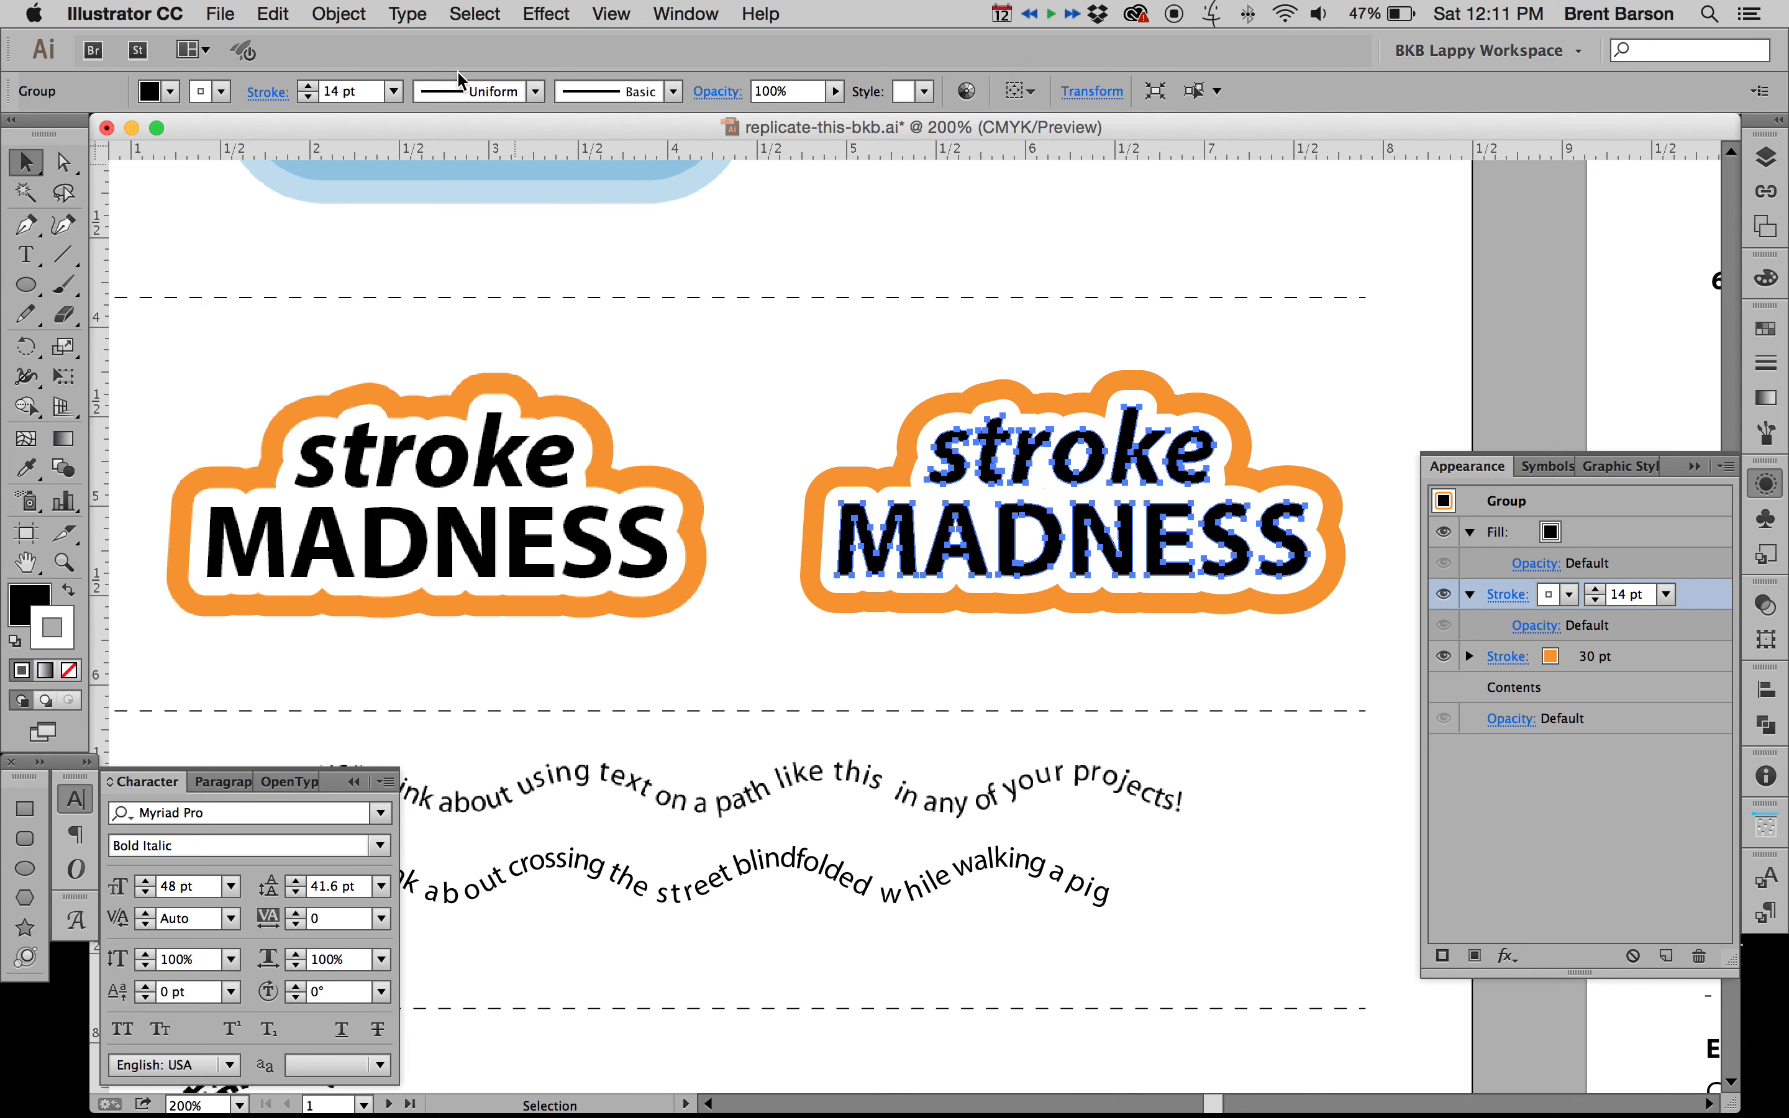
click(334, 15)
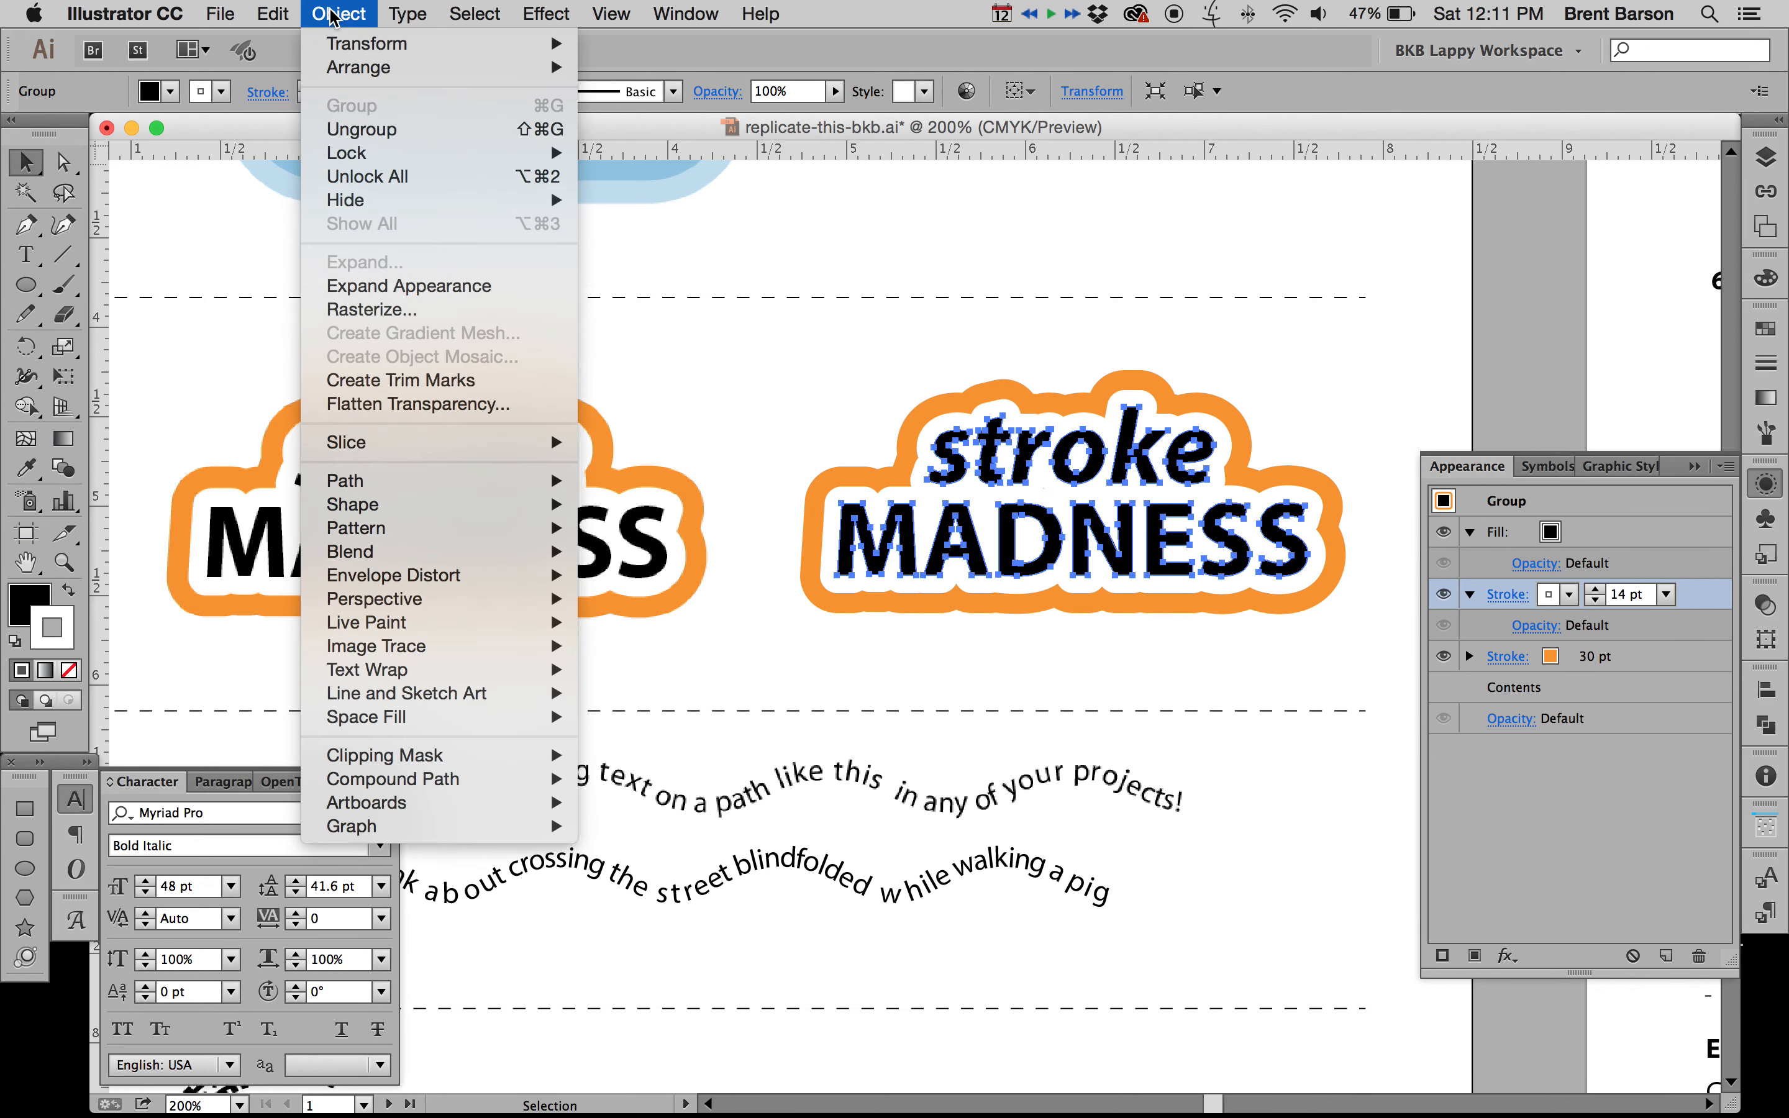
click(433, 290)
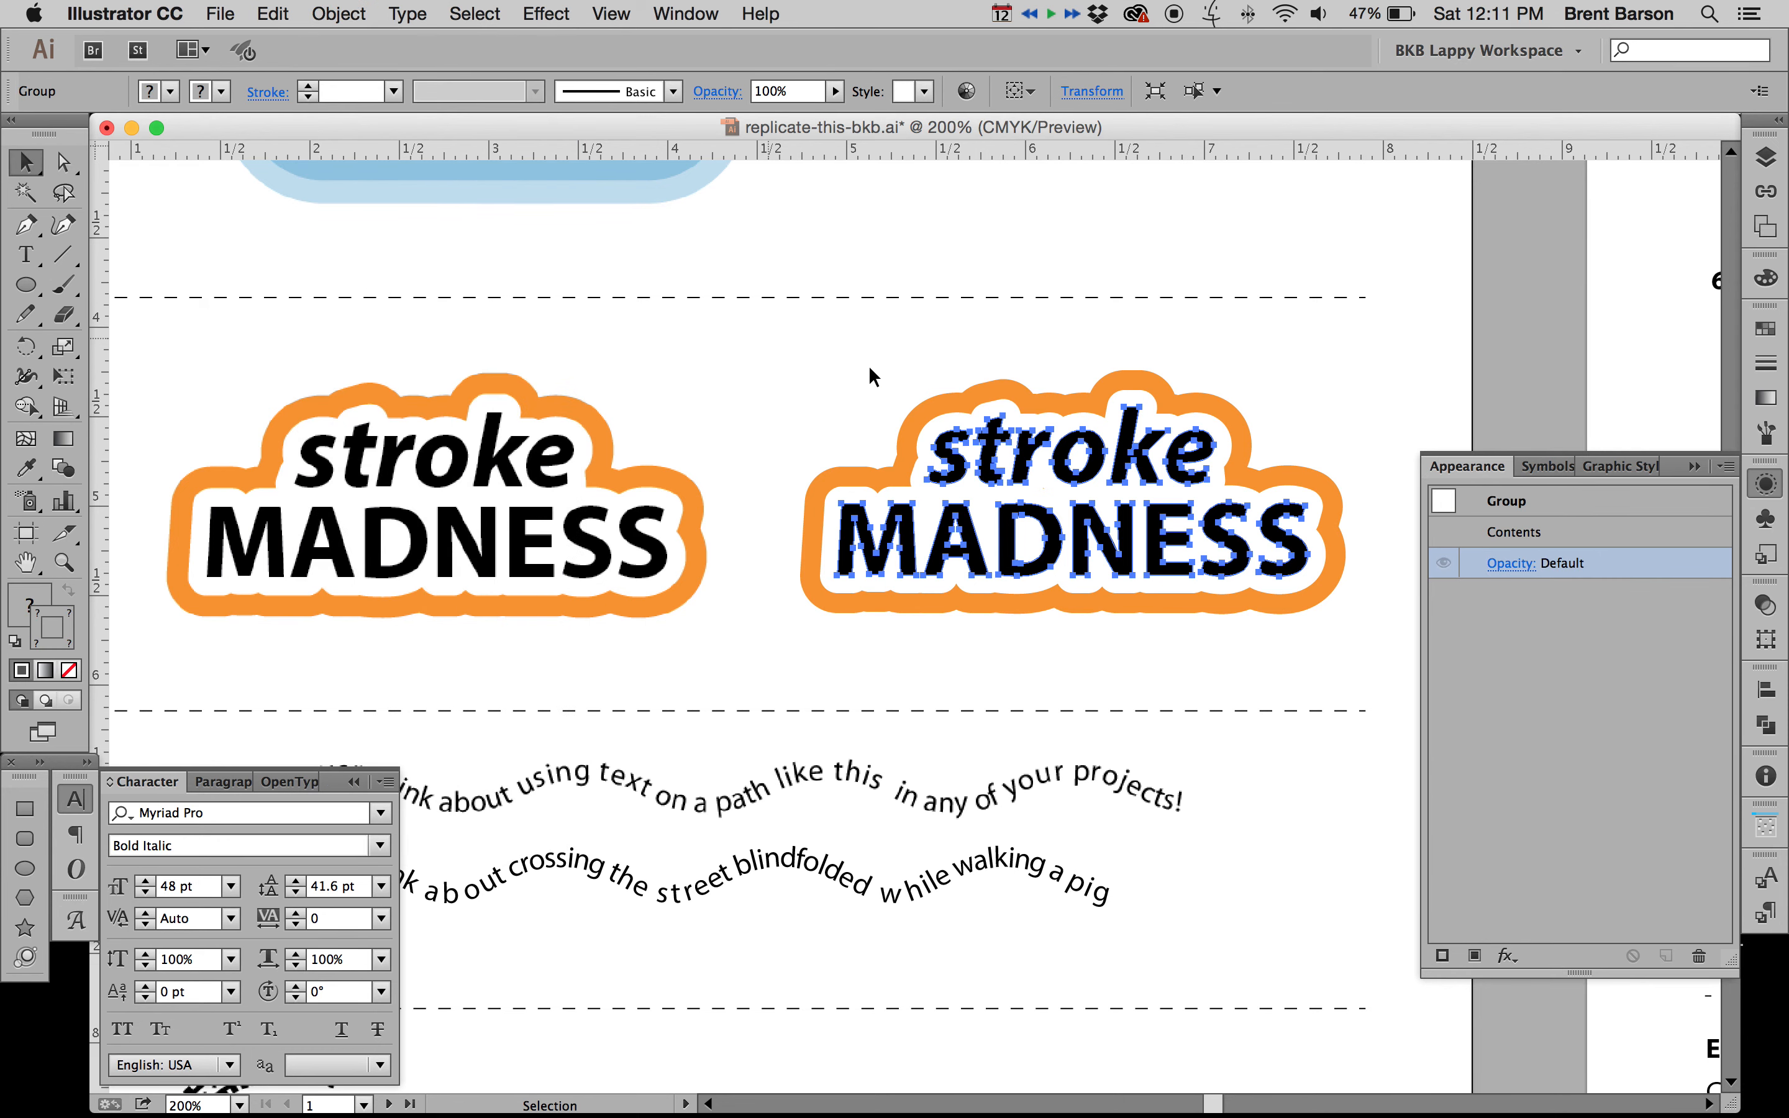
key(super+y)
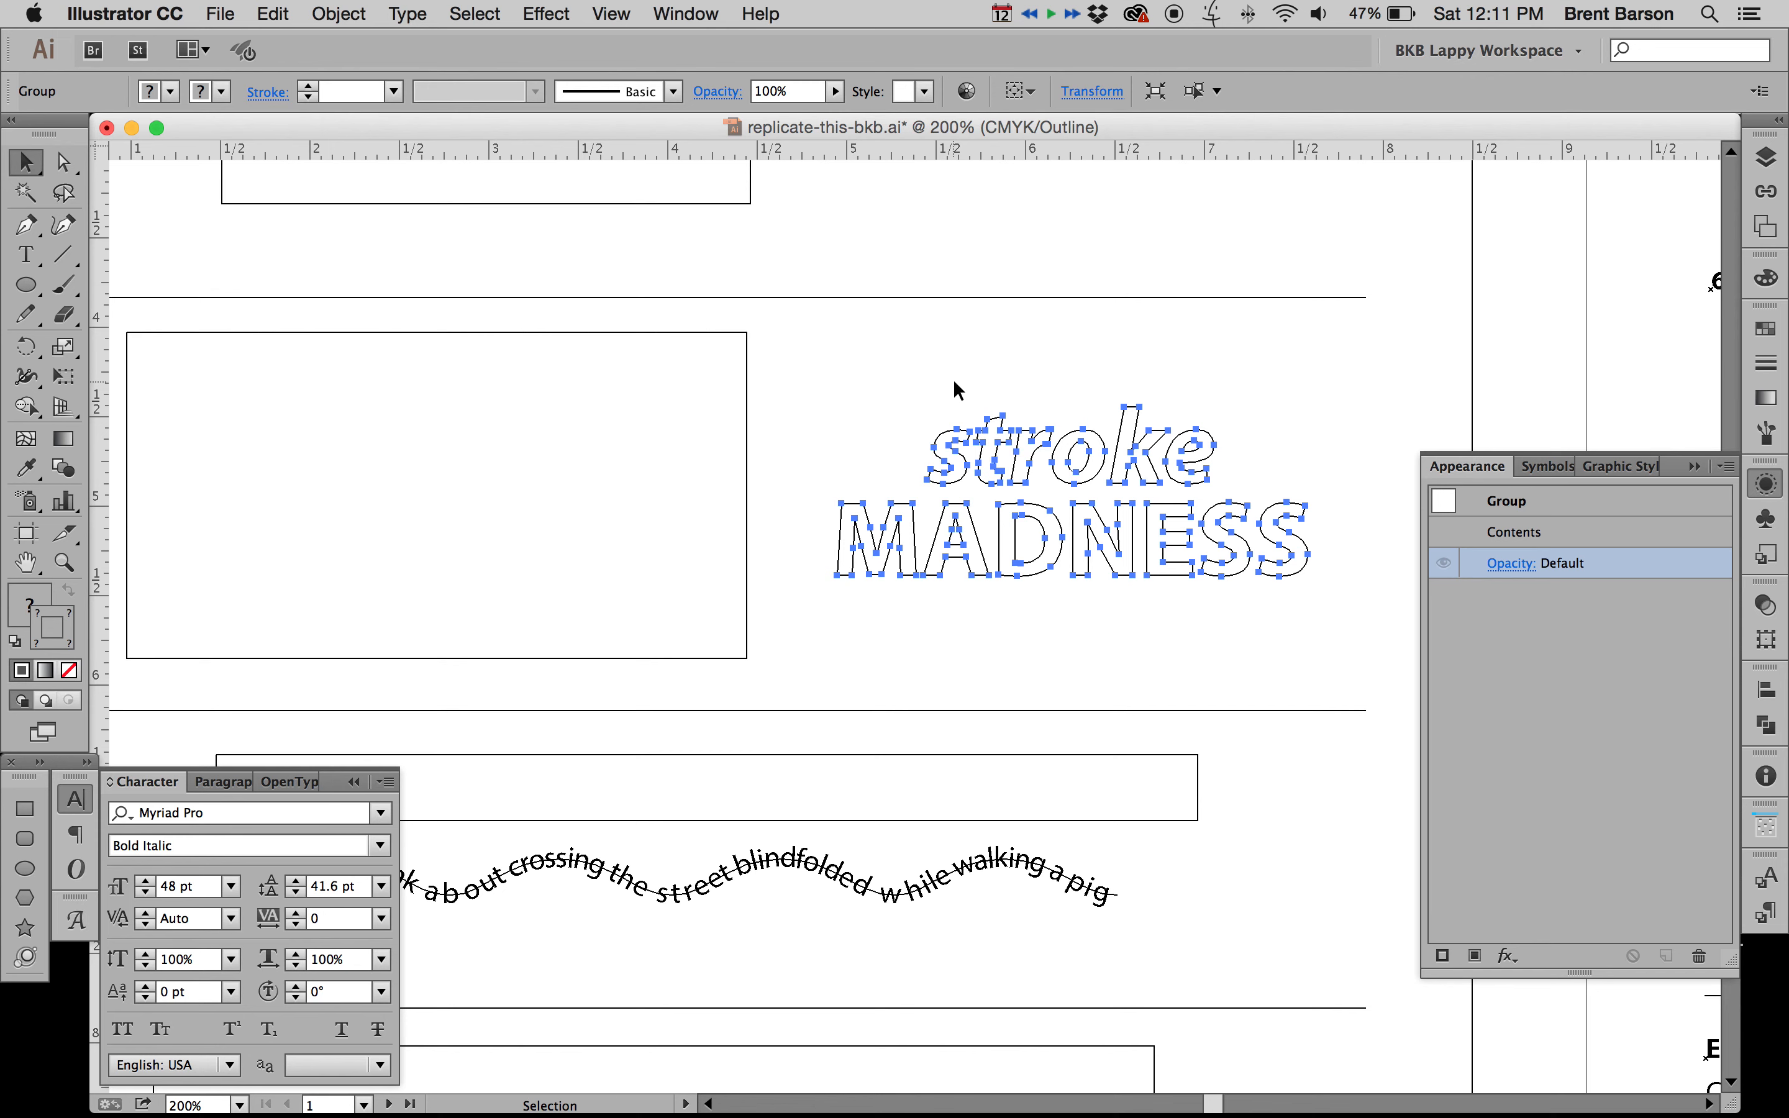
key(super+y)
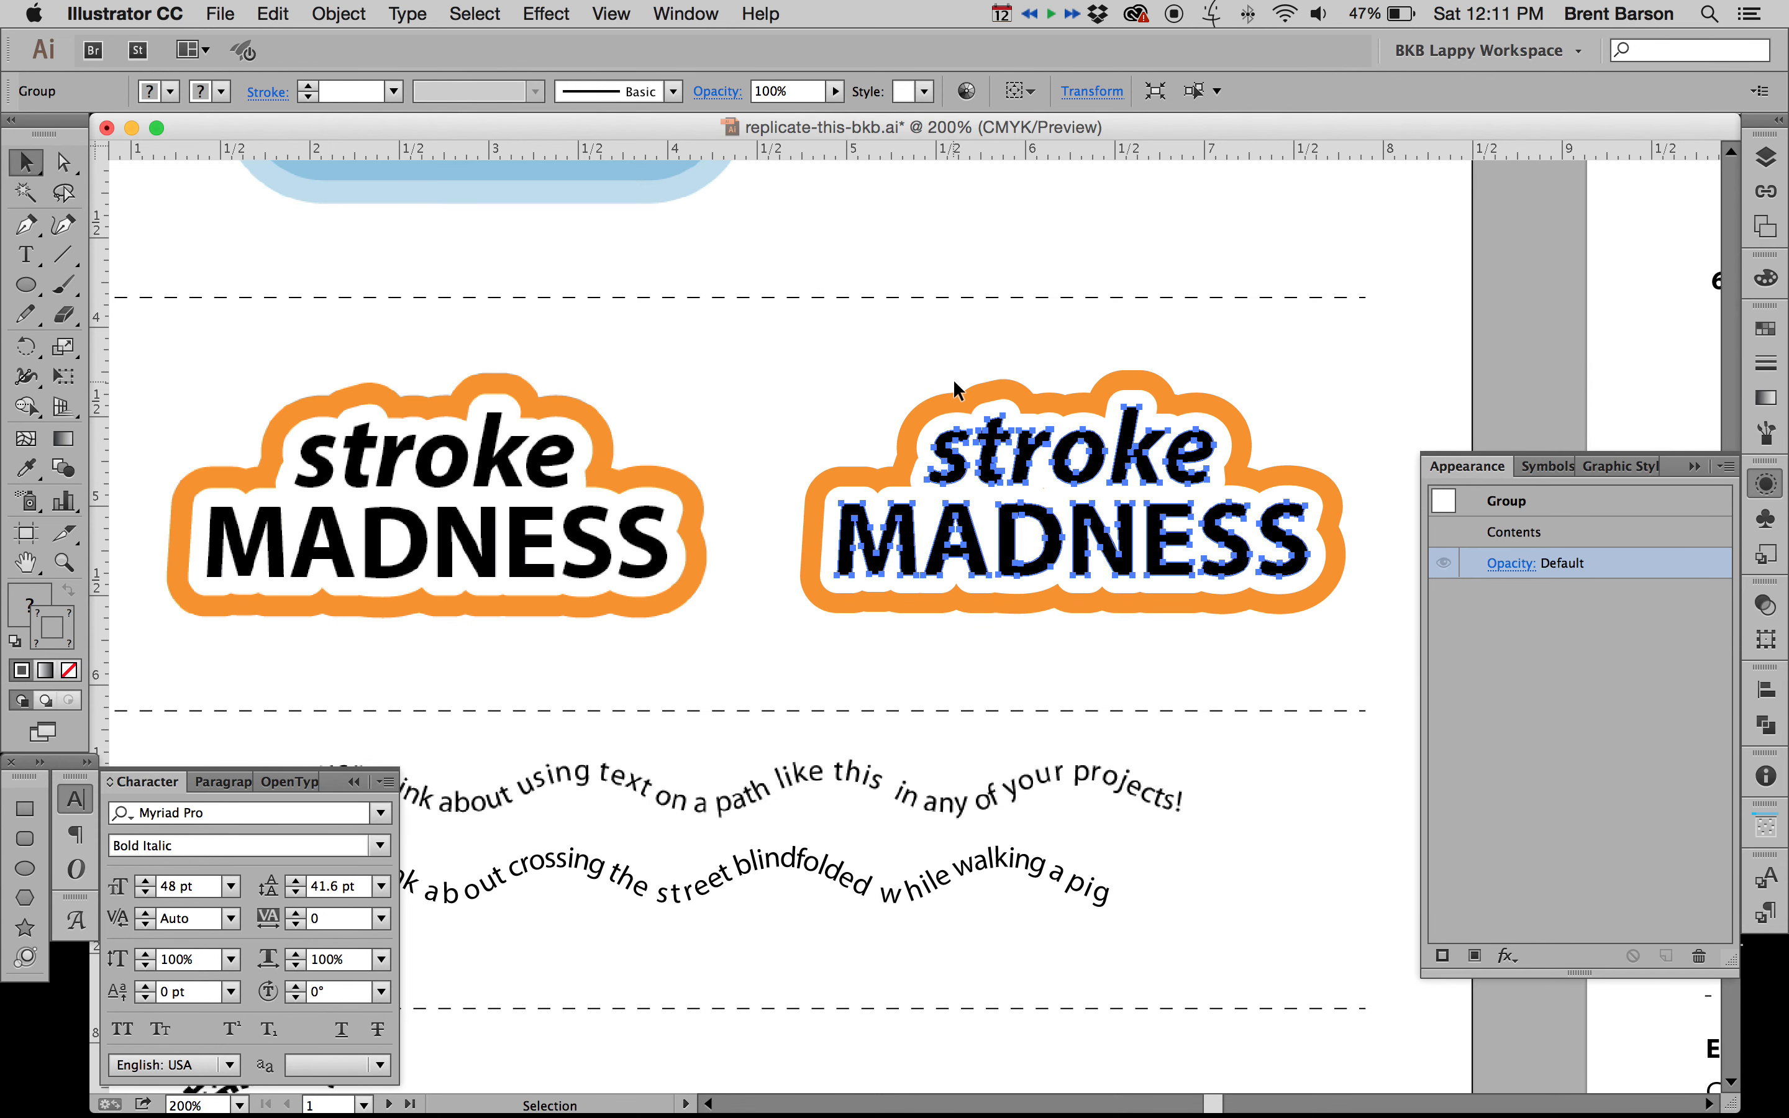
Step: Expand the group's fill and stroke into plain shapes with the Expand command
click(338, 13)
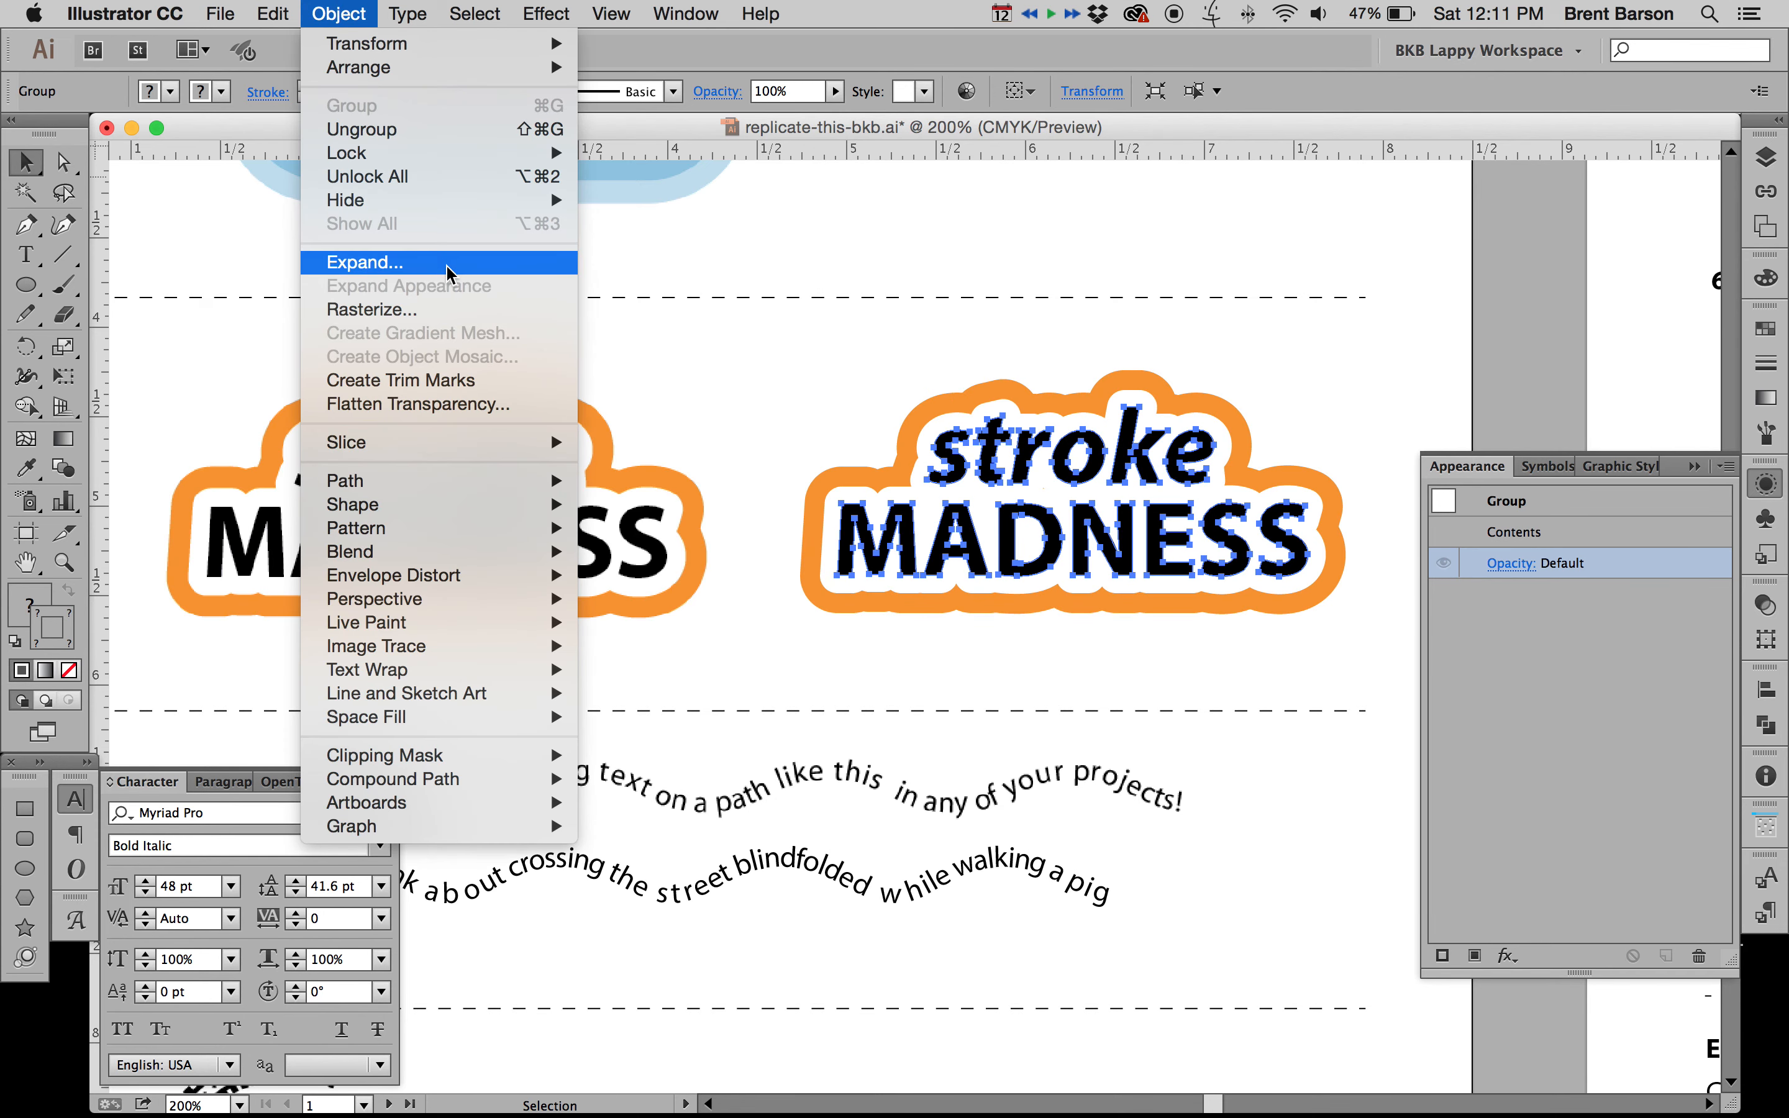
click(409, 274)
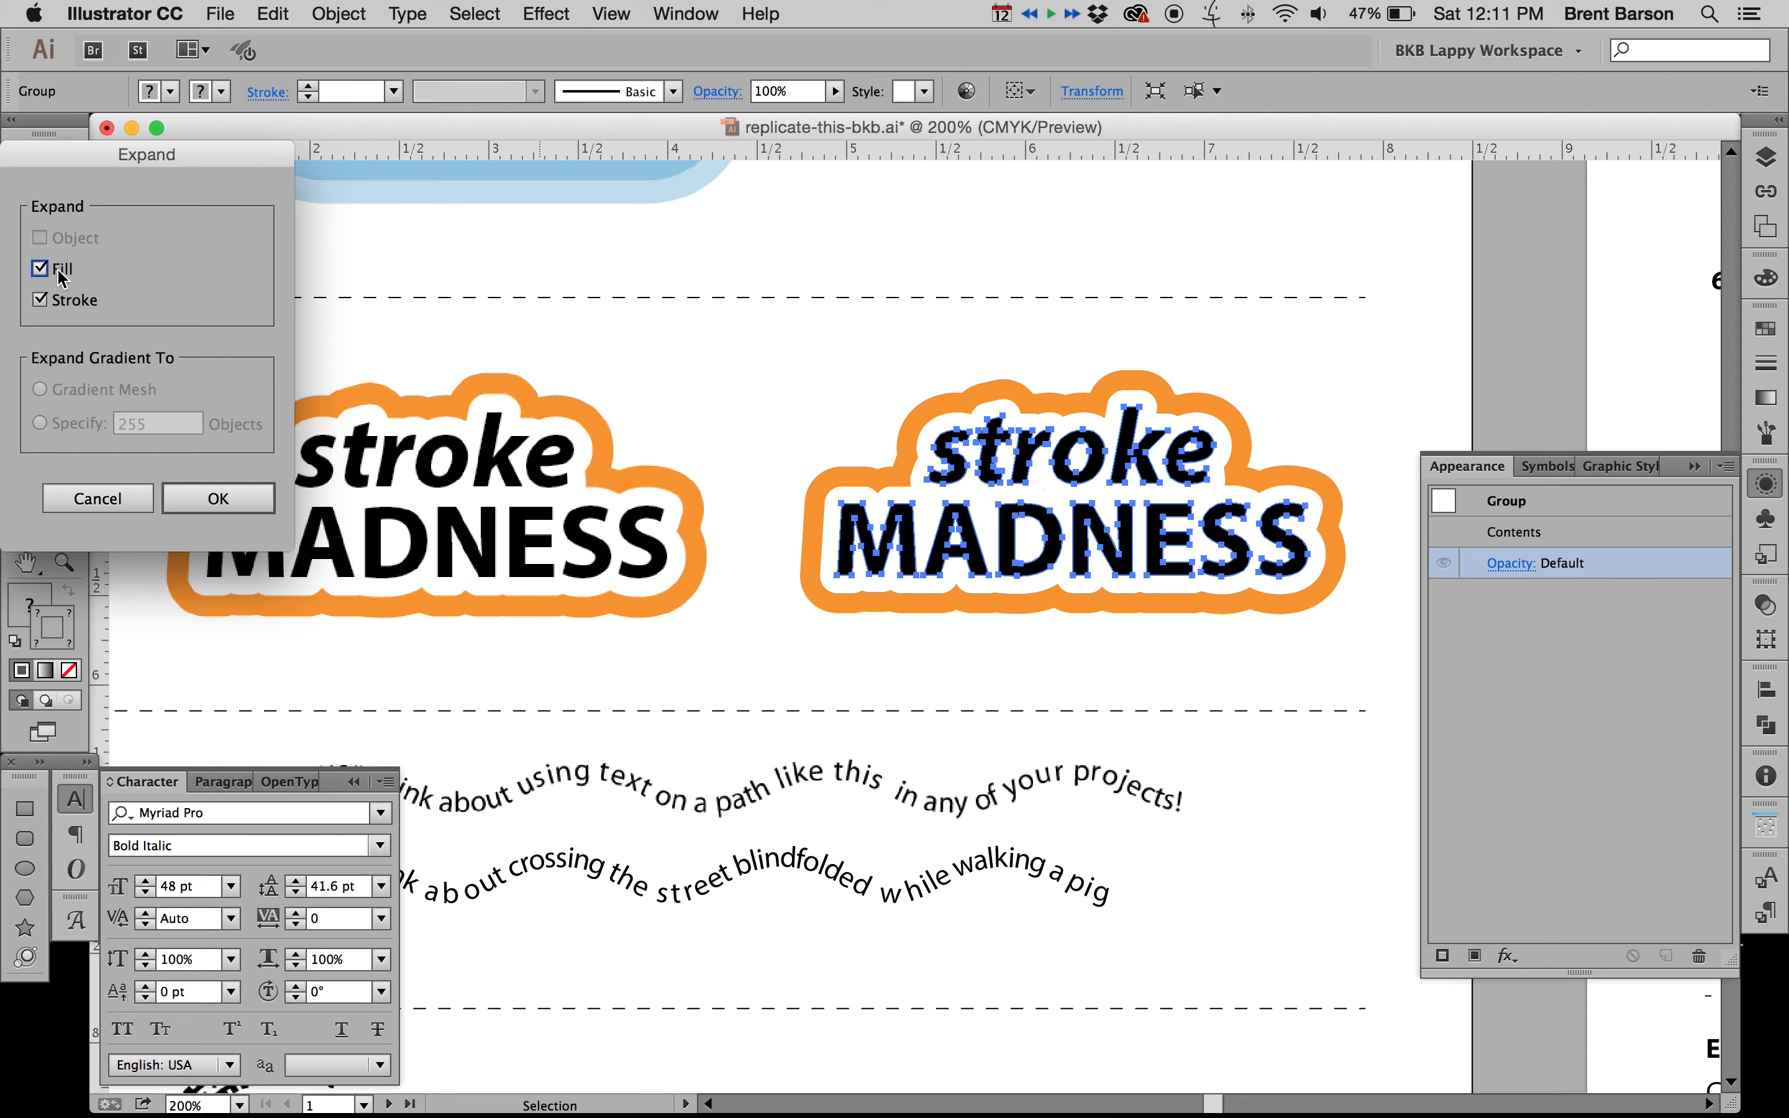
click(215, 497)
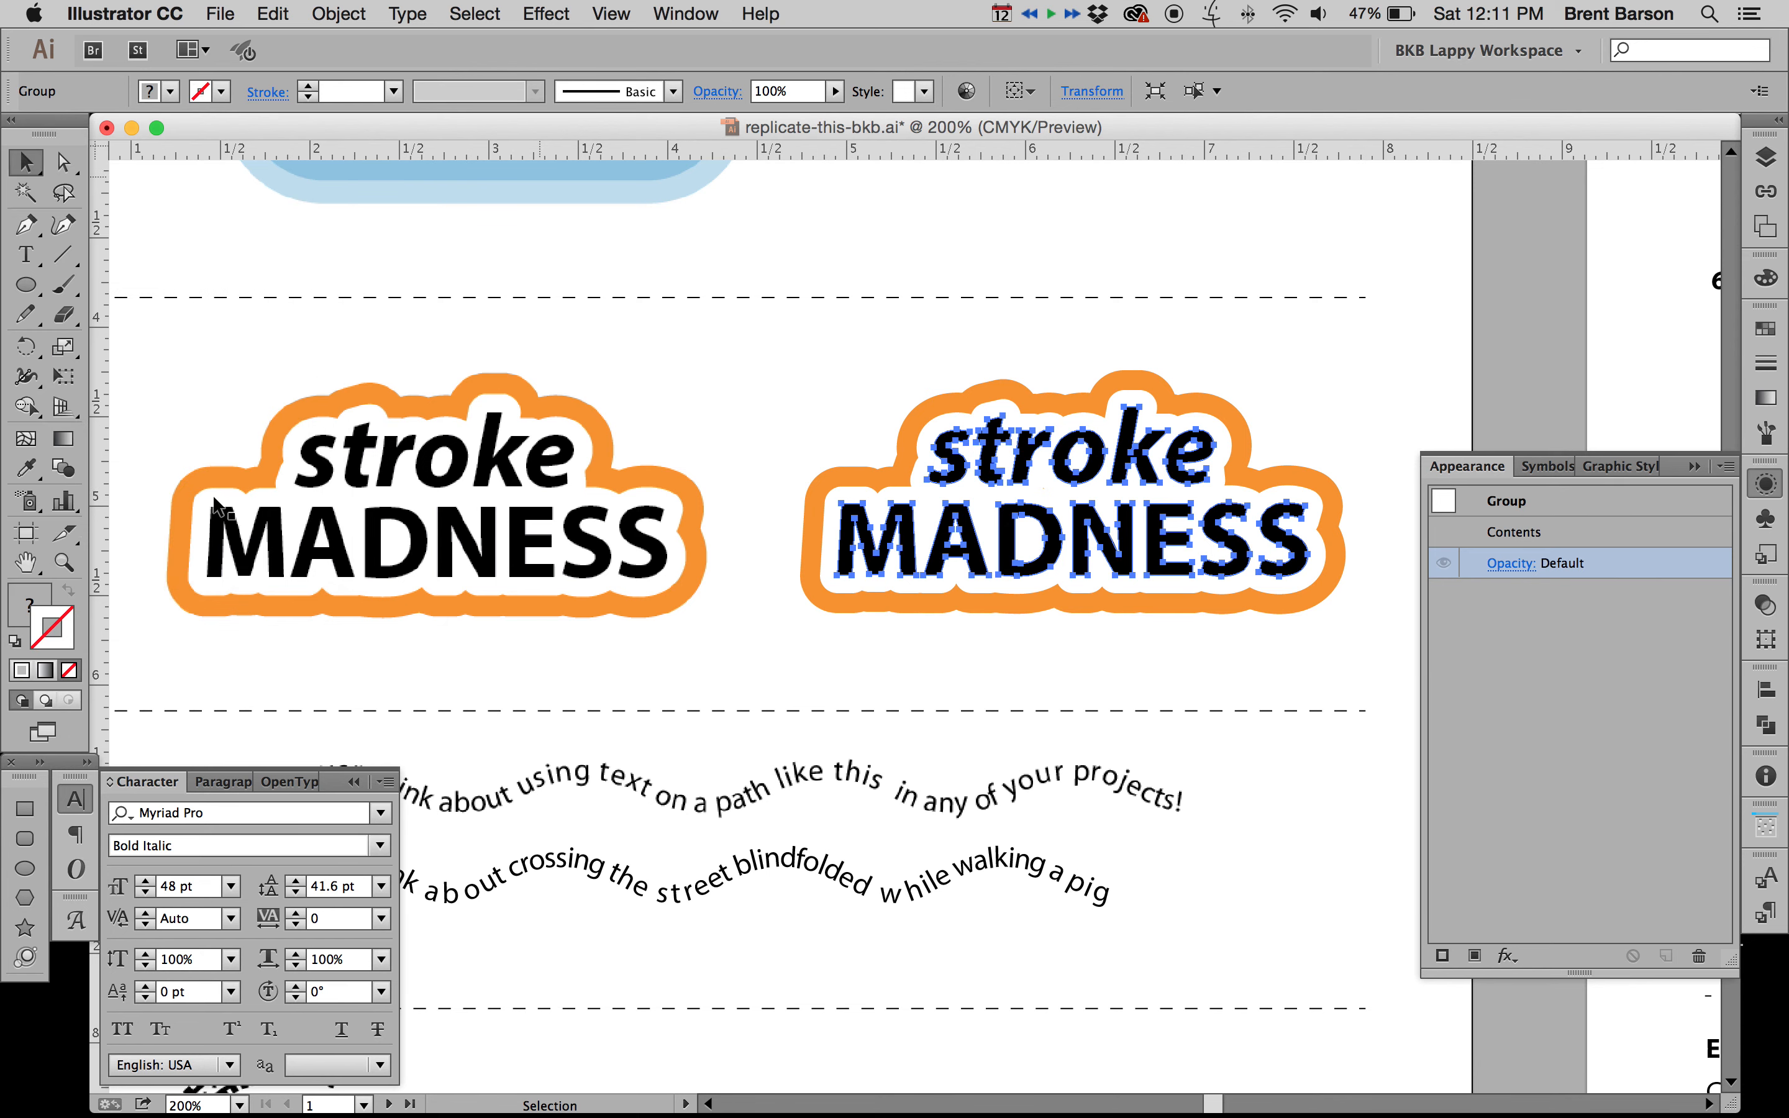
click(1221, 360)
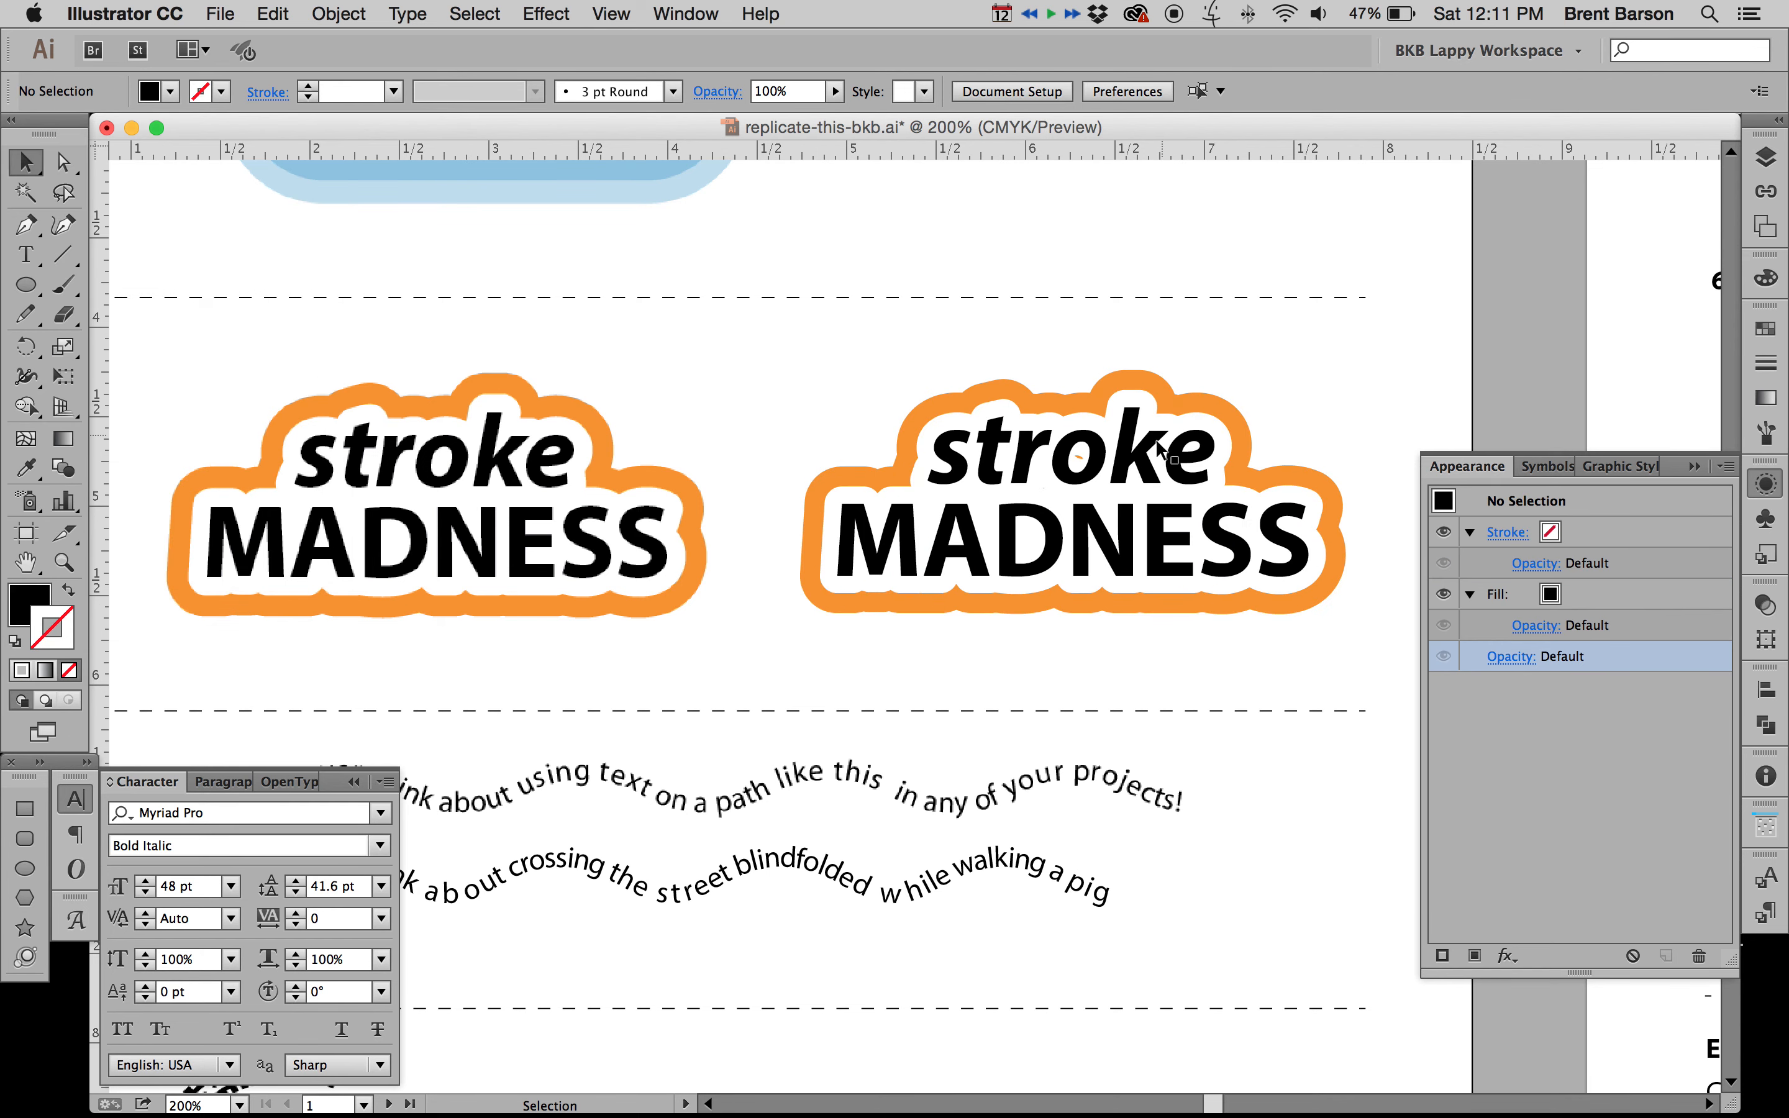
Step: Select the expanded "stroke MADNESS" artwork and ungroup it
click(1158, 441)
click(1225, 368)
click(1144, 454)
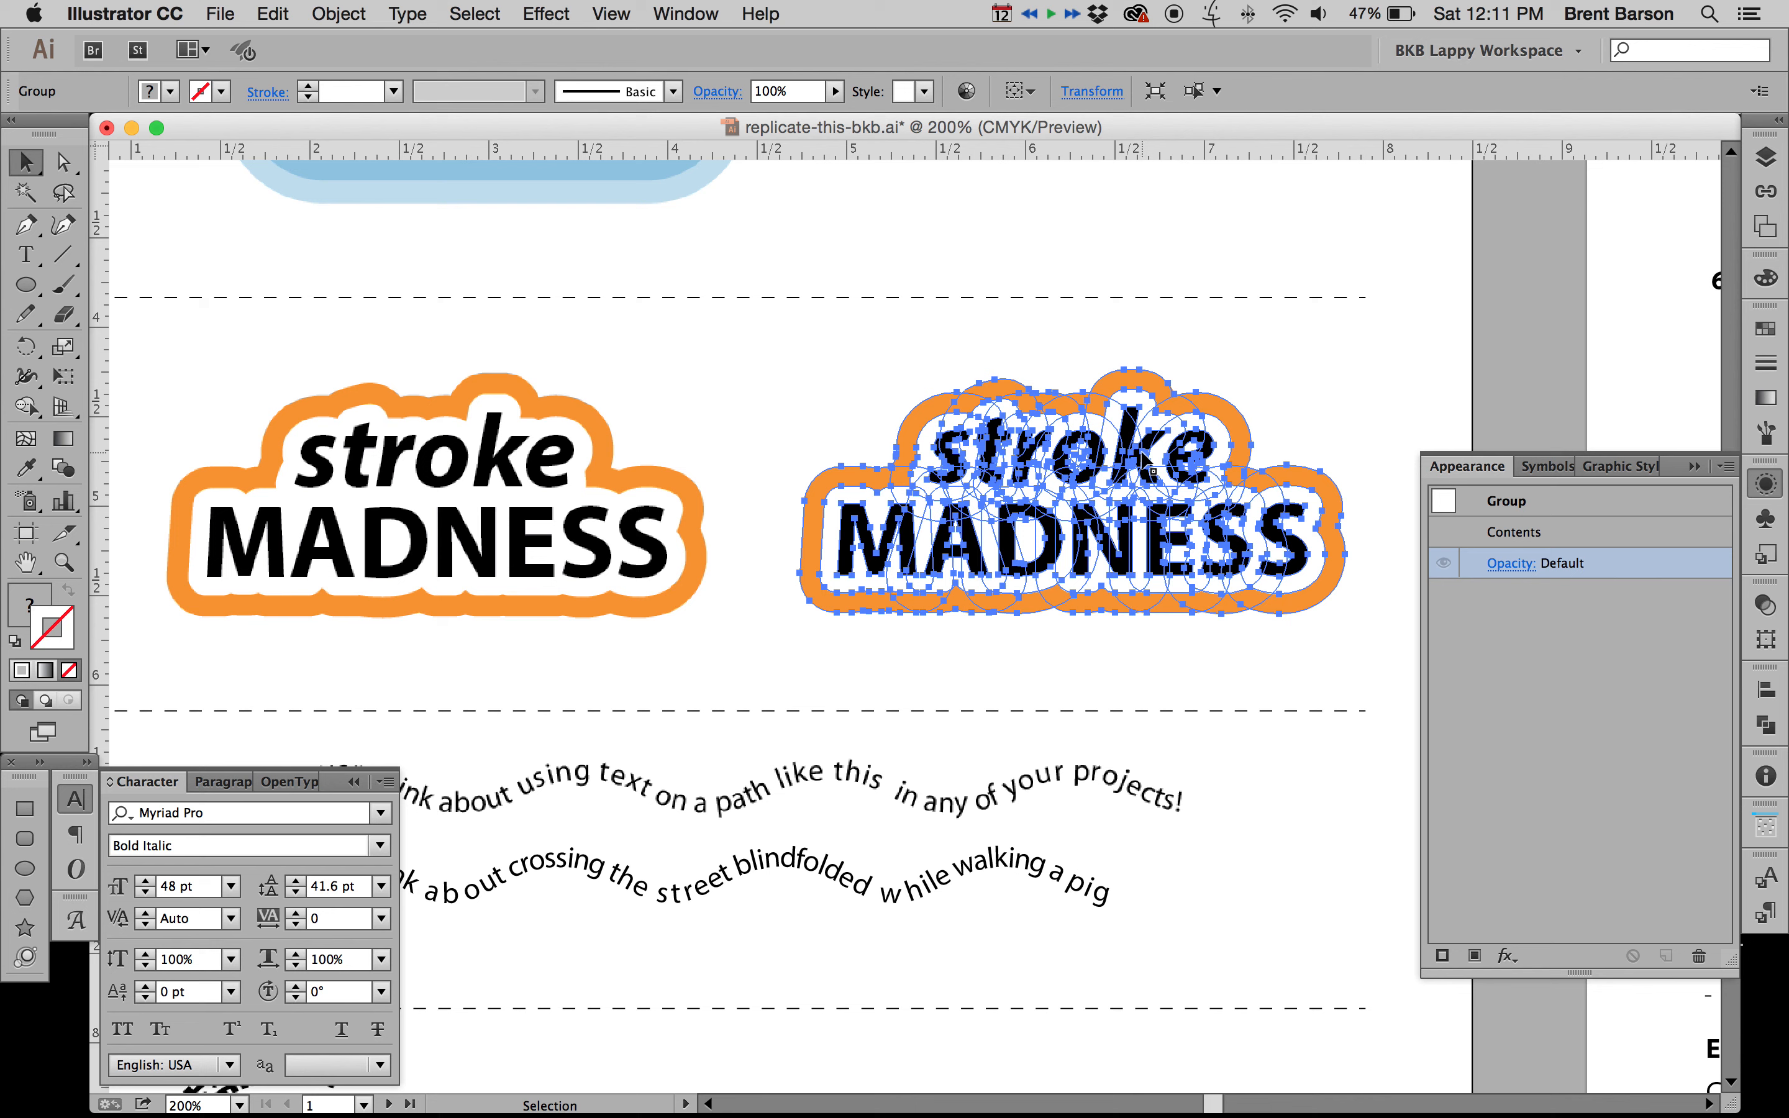
click(342, 11)
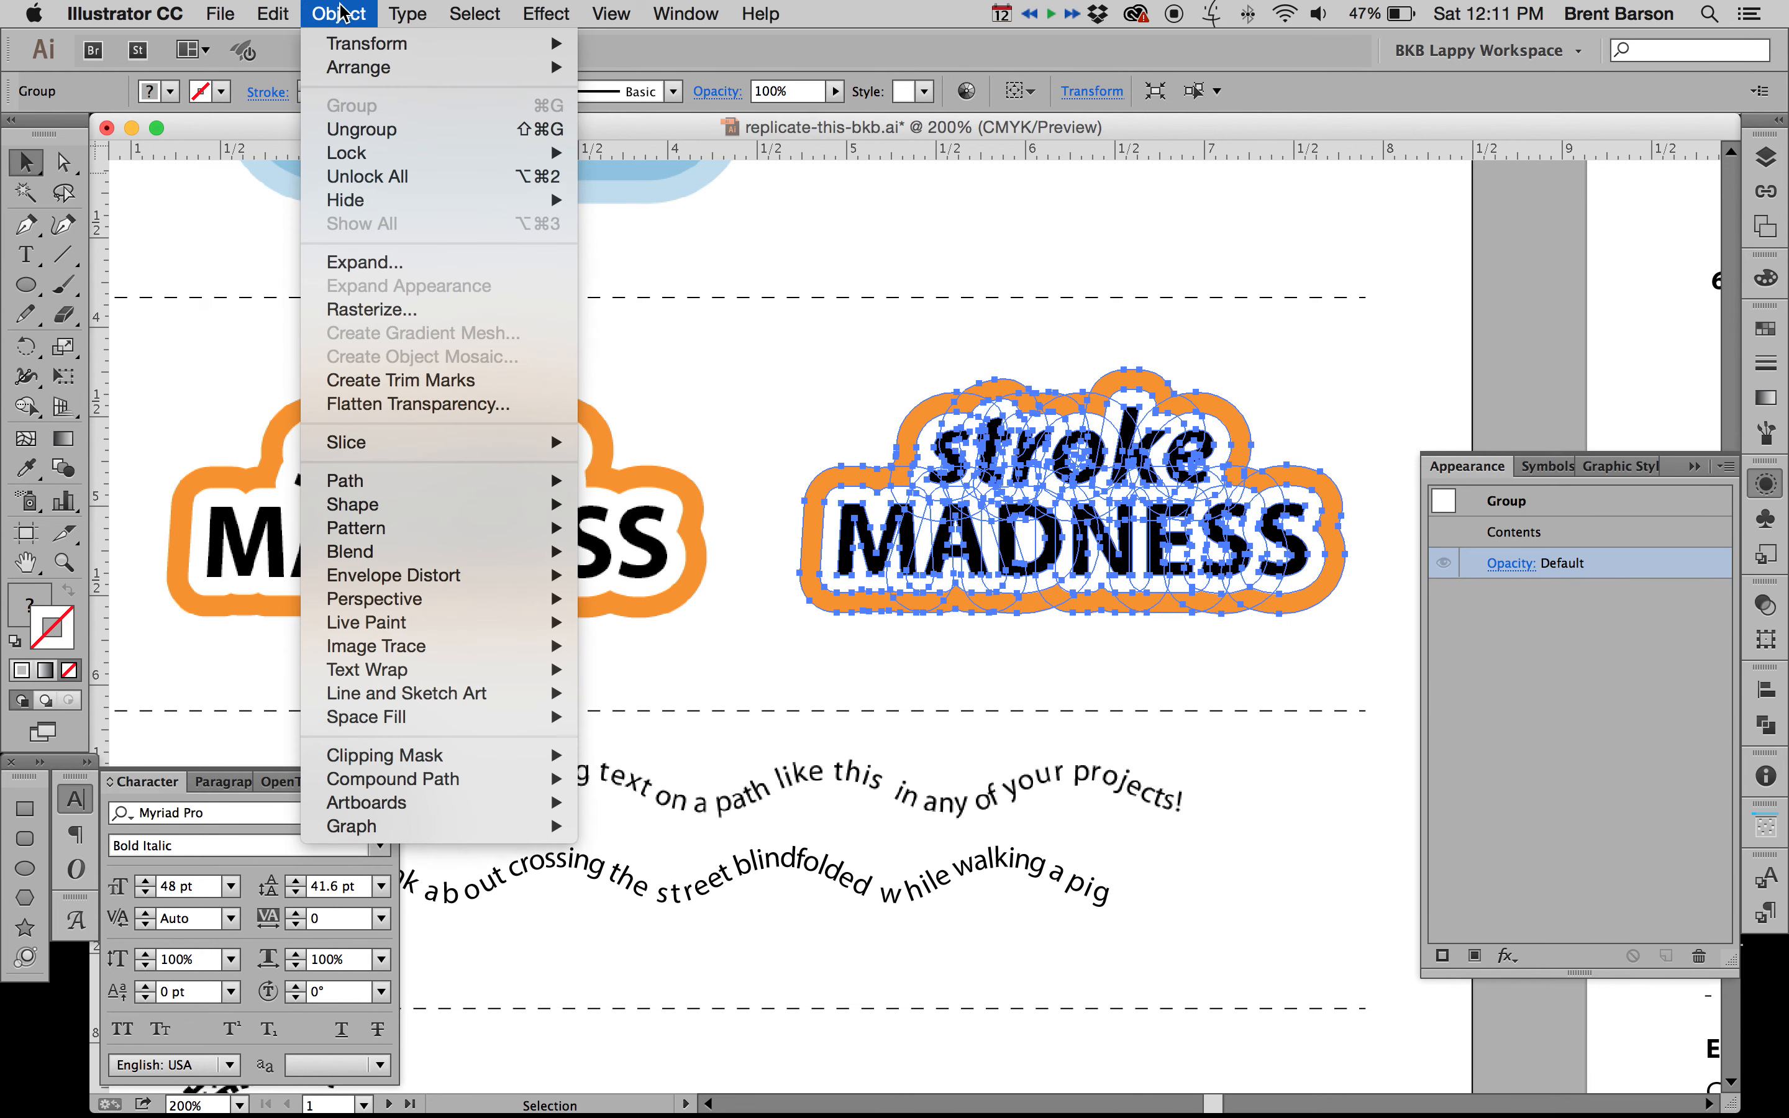
click(414, 130)
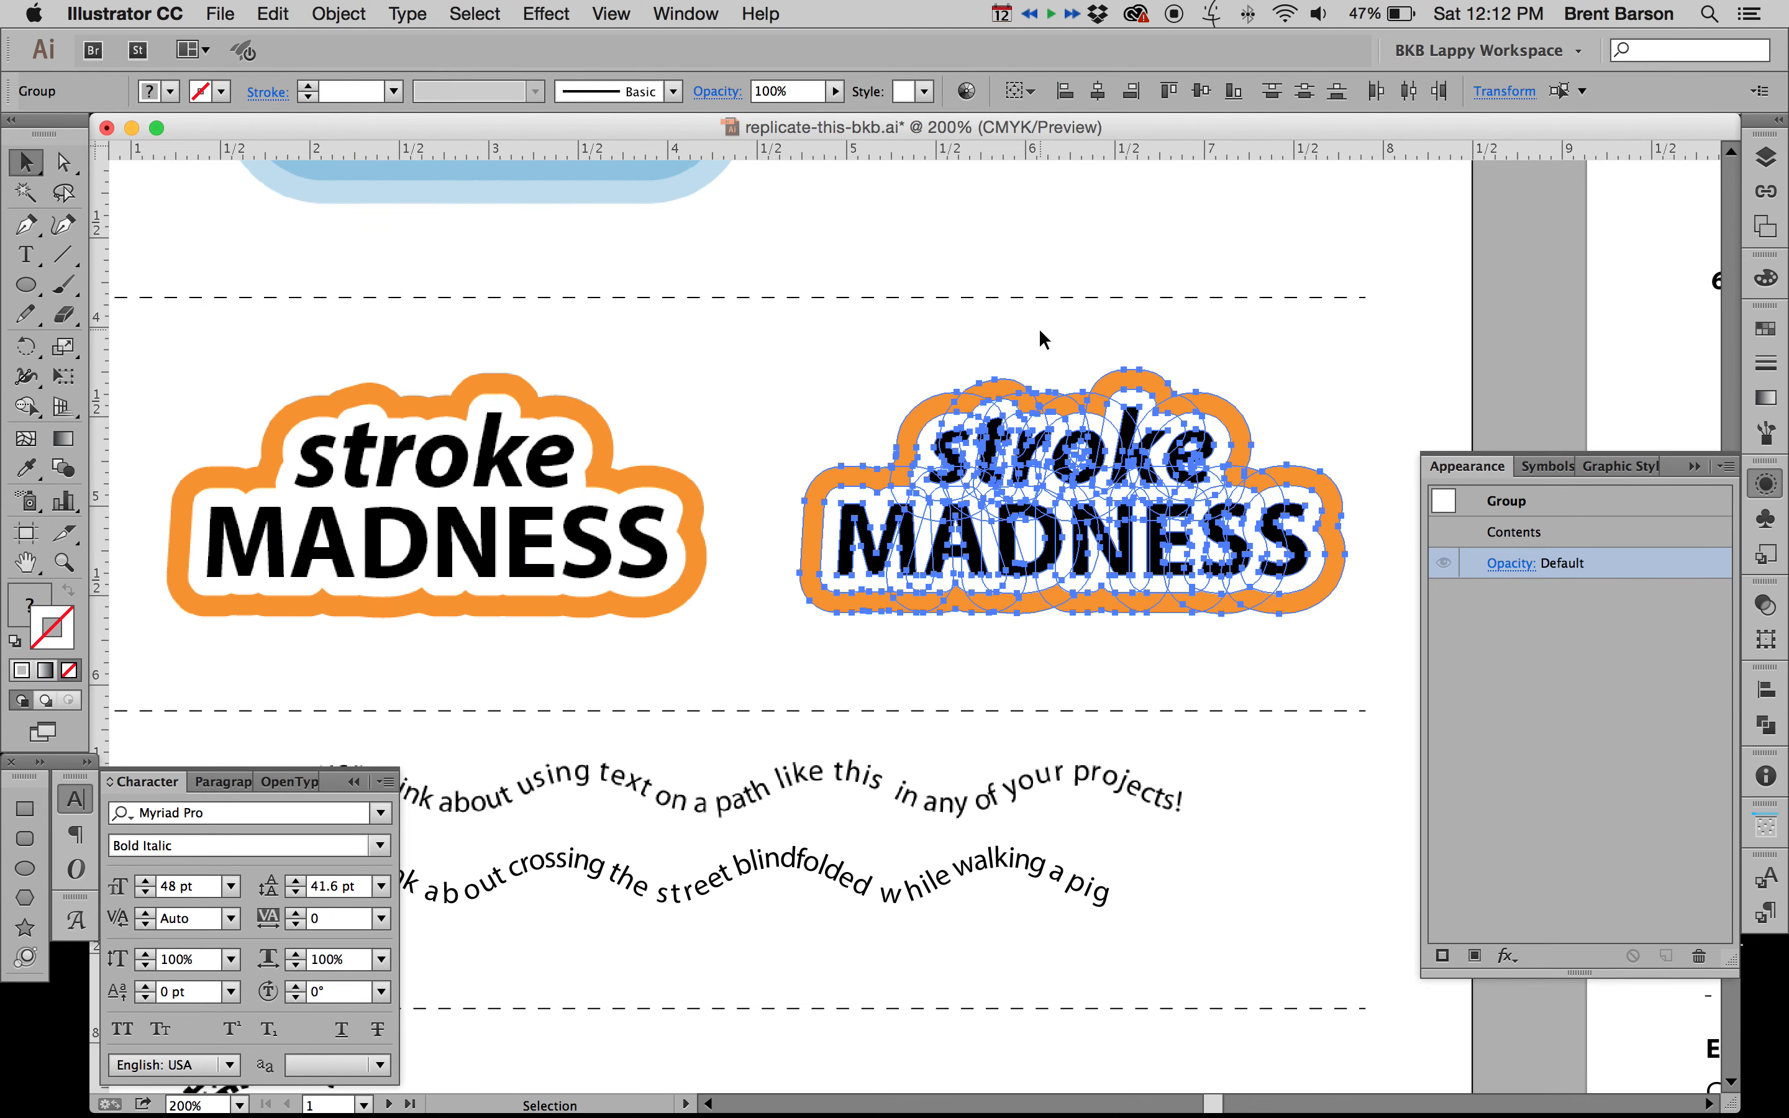
Step: Select only the black lettering group of the expanded artwork and hide it
click(1042, 354)
click(1031, 464)
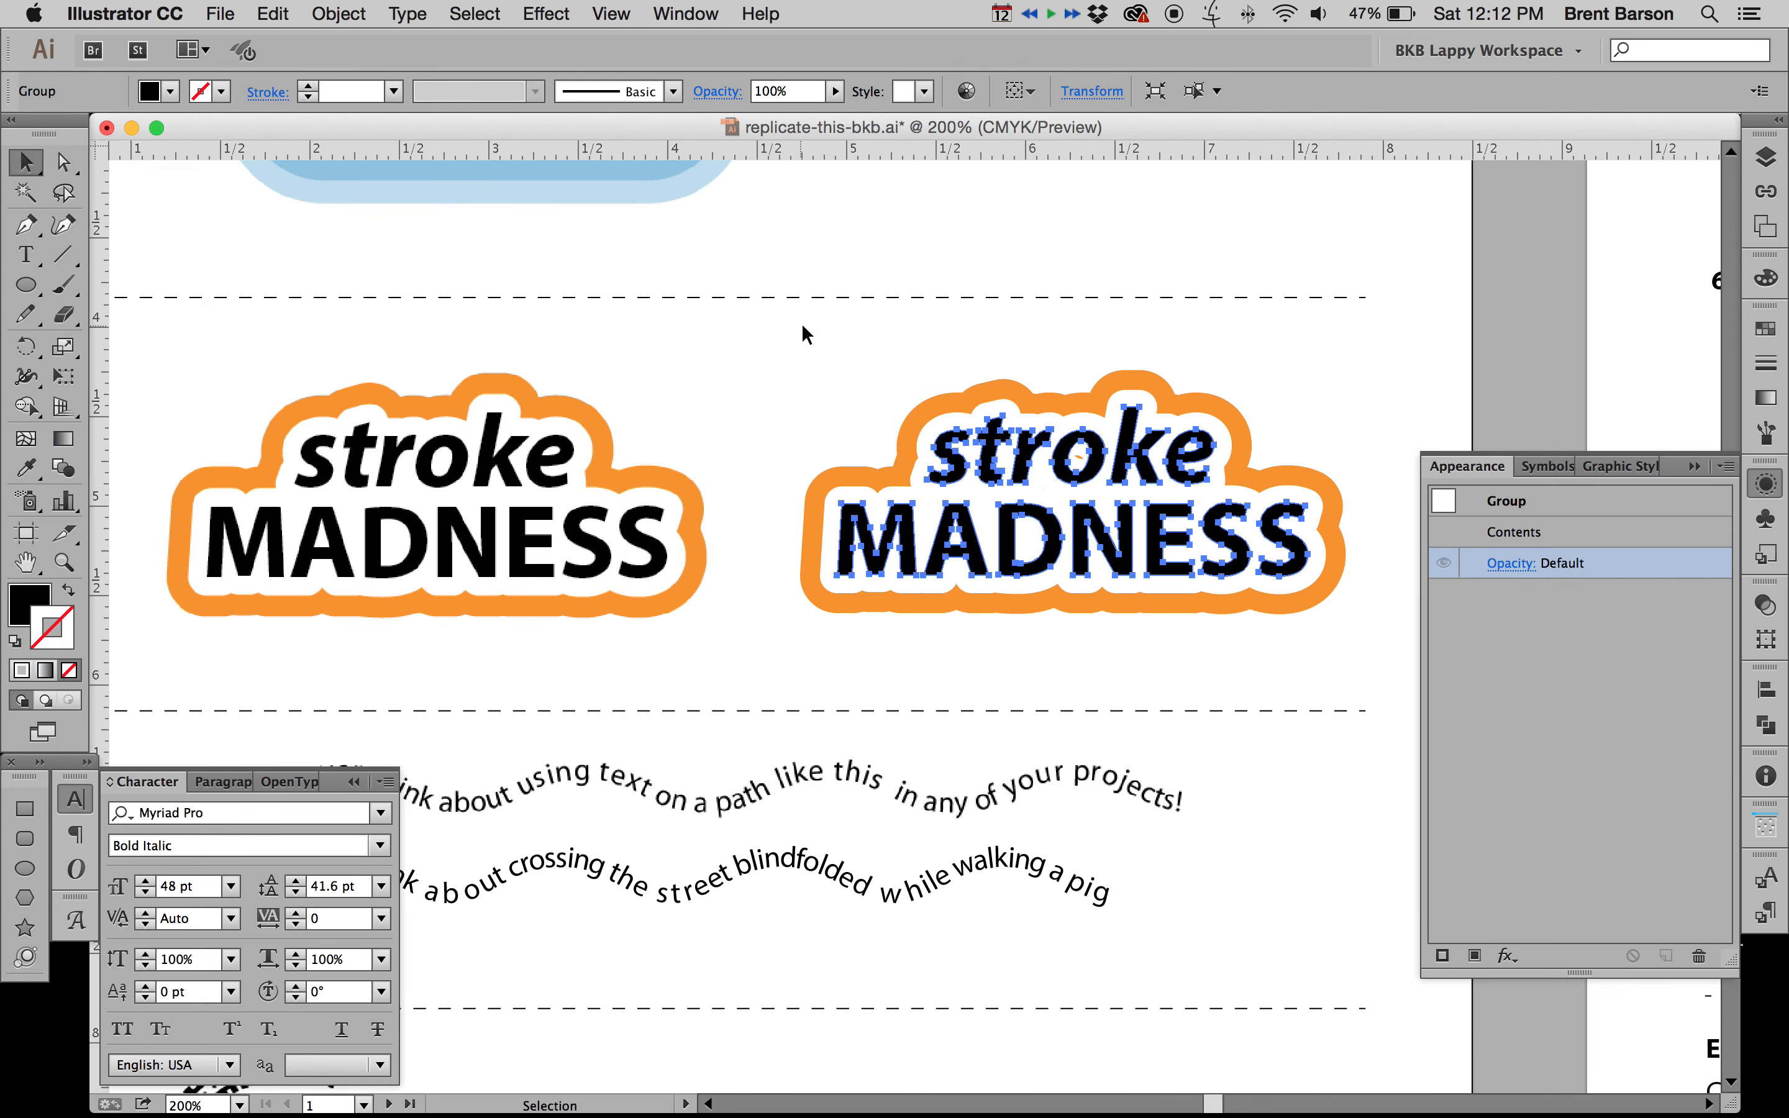
click(344, 13)
mouse_move(554, 201)
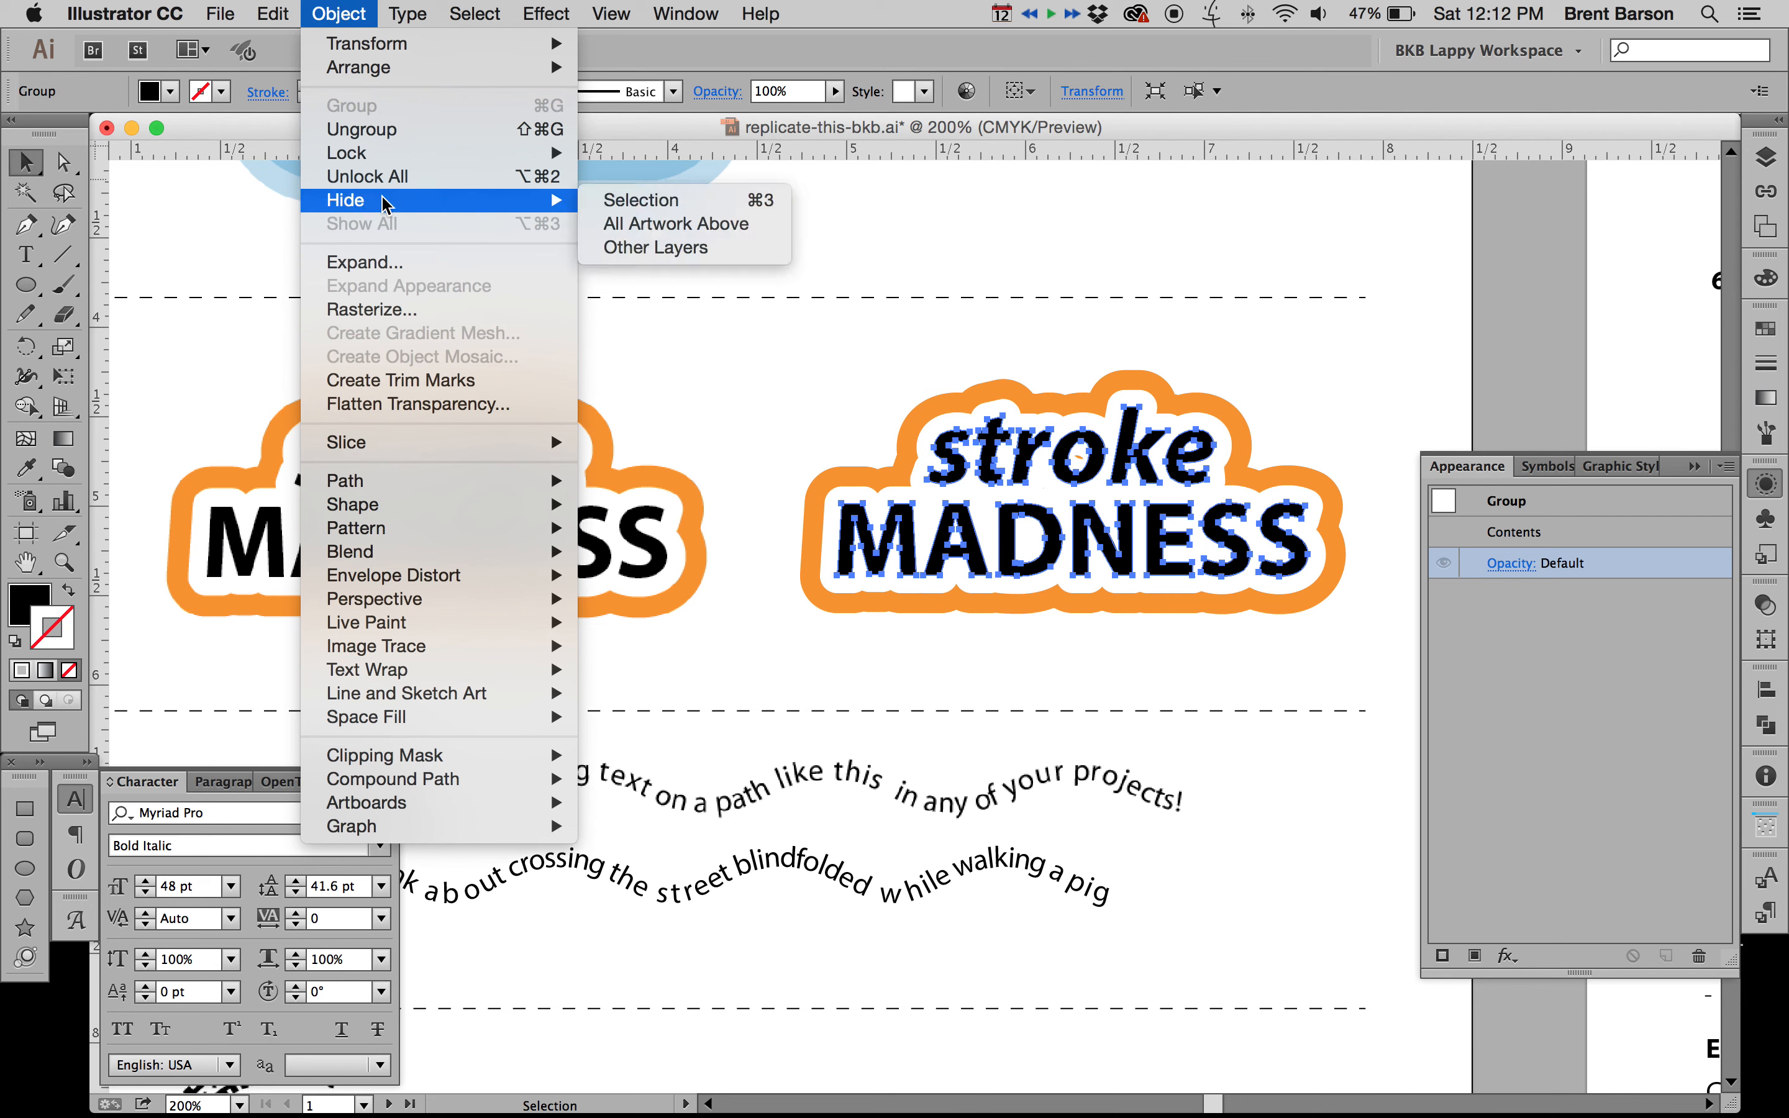
click(685, 201)
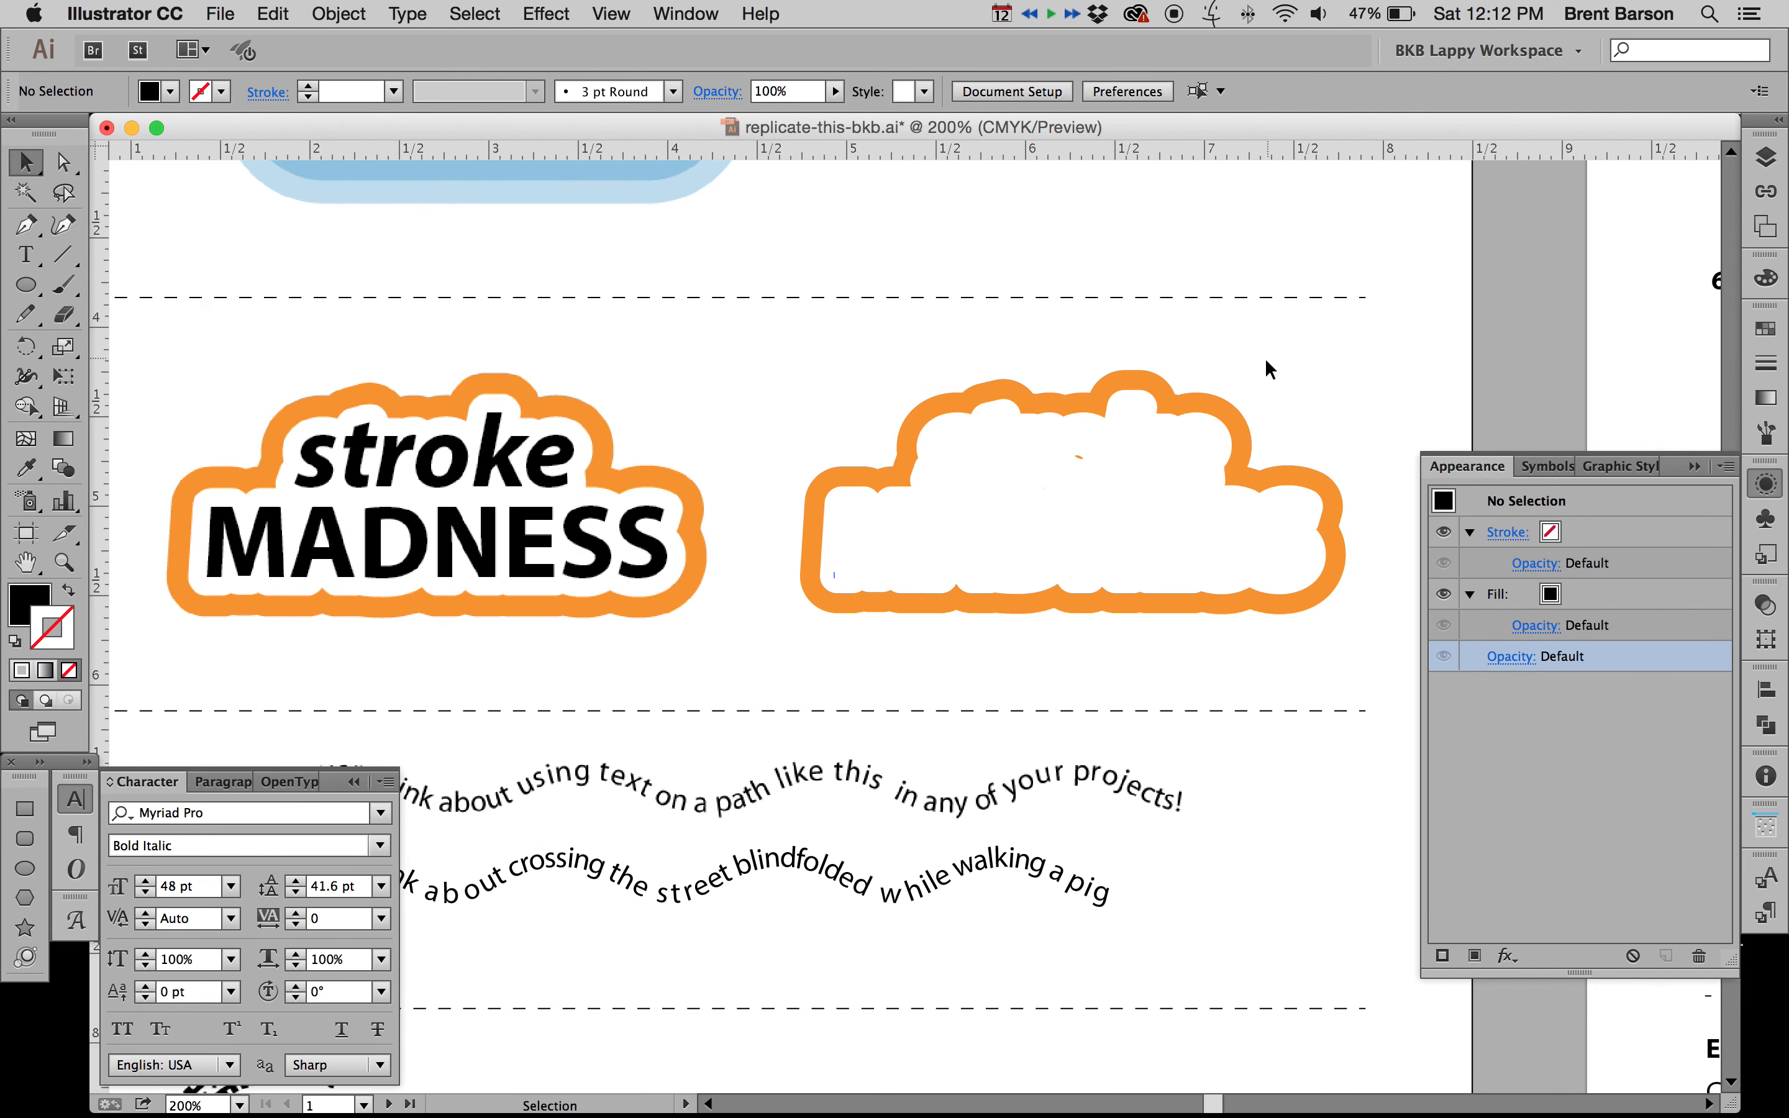
Step: Unite the white shapes into one shape and the orange shapes behind them into another using Pathfinder
click(1187, 444)
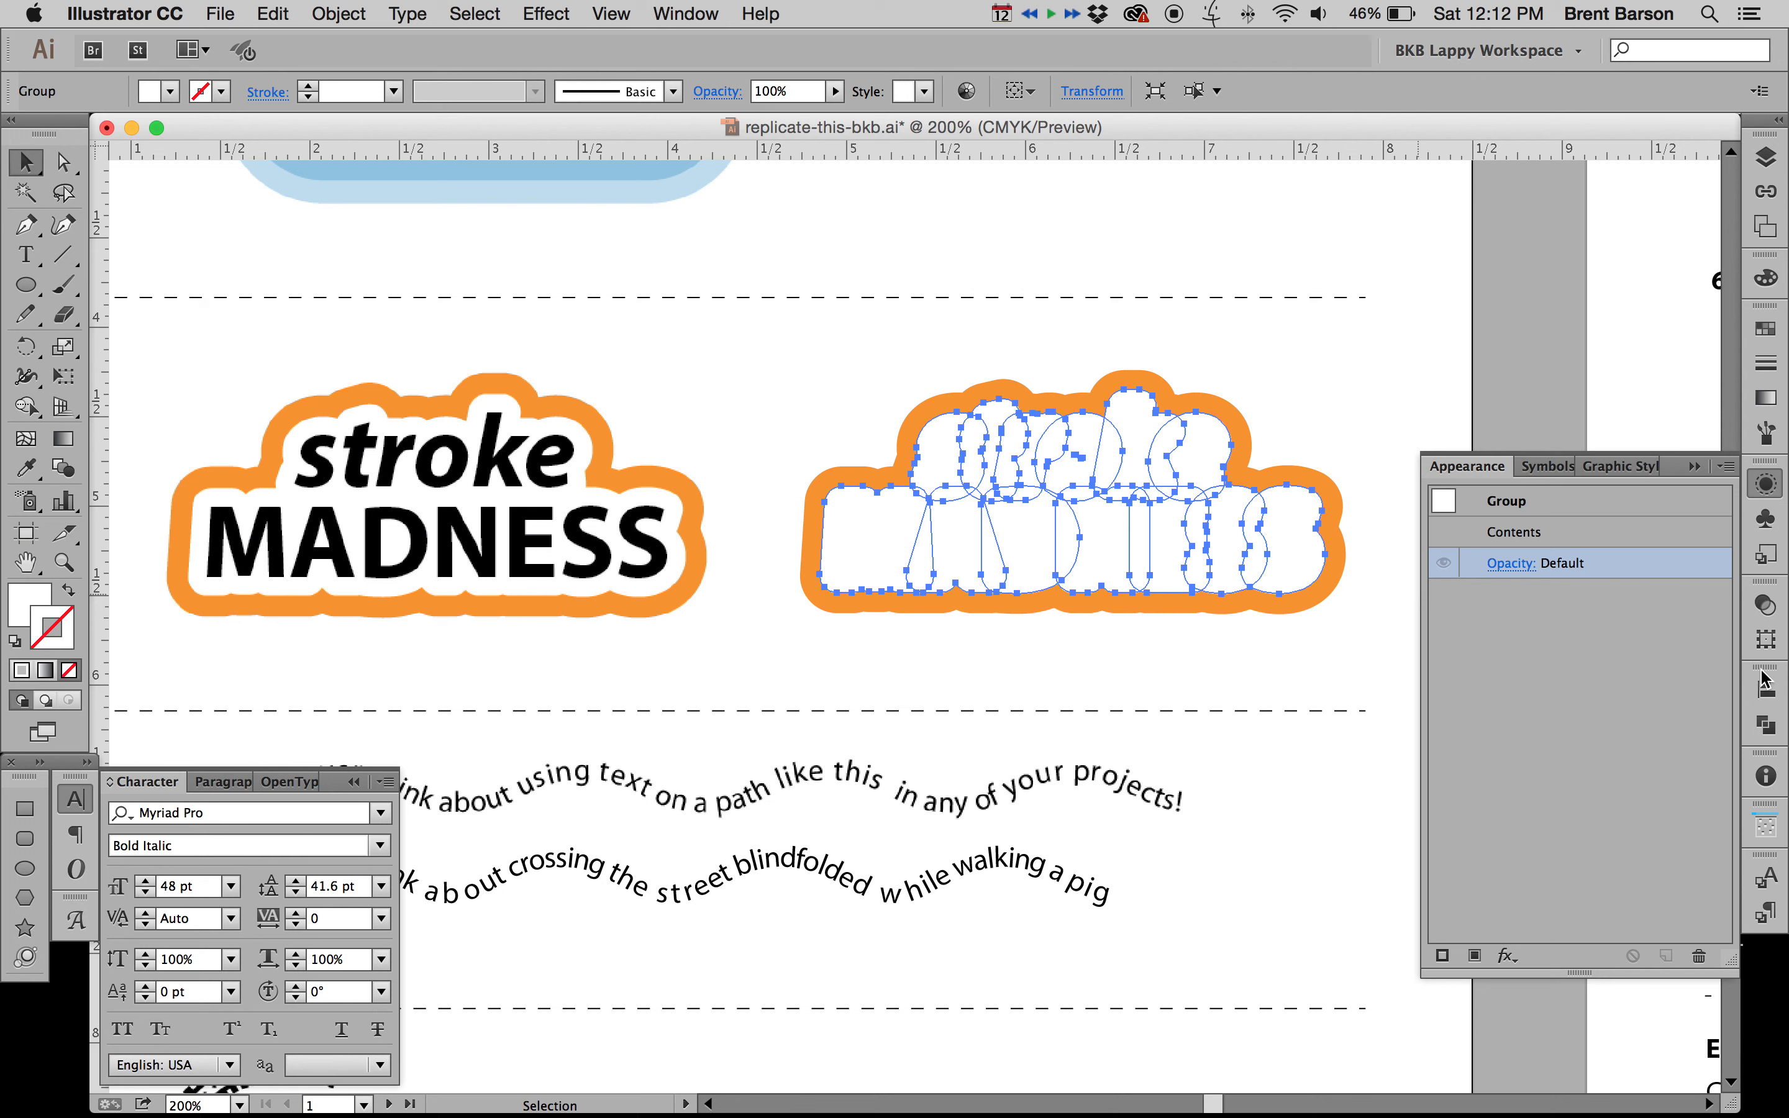
click(1766, 726)
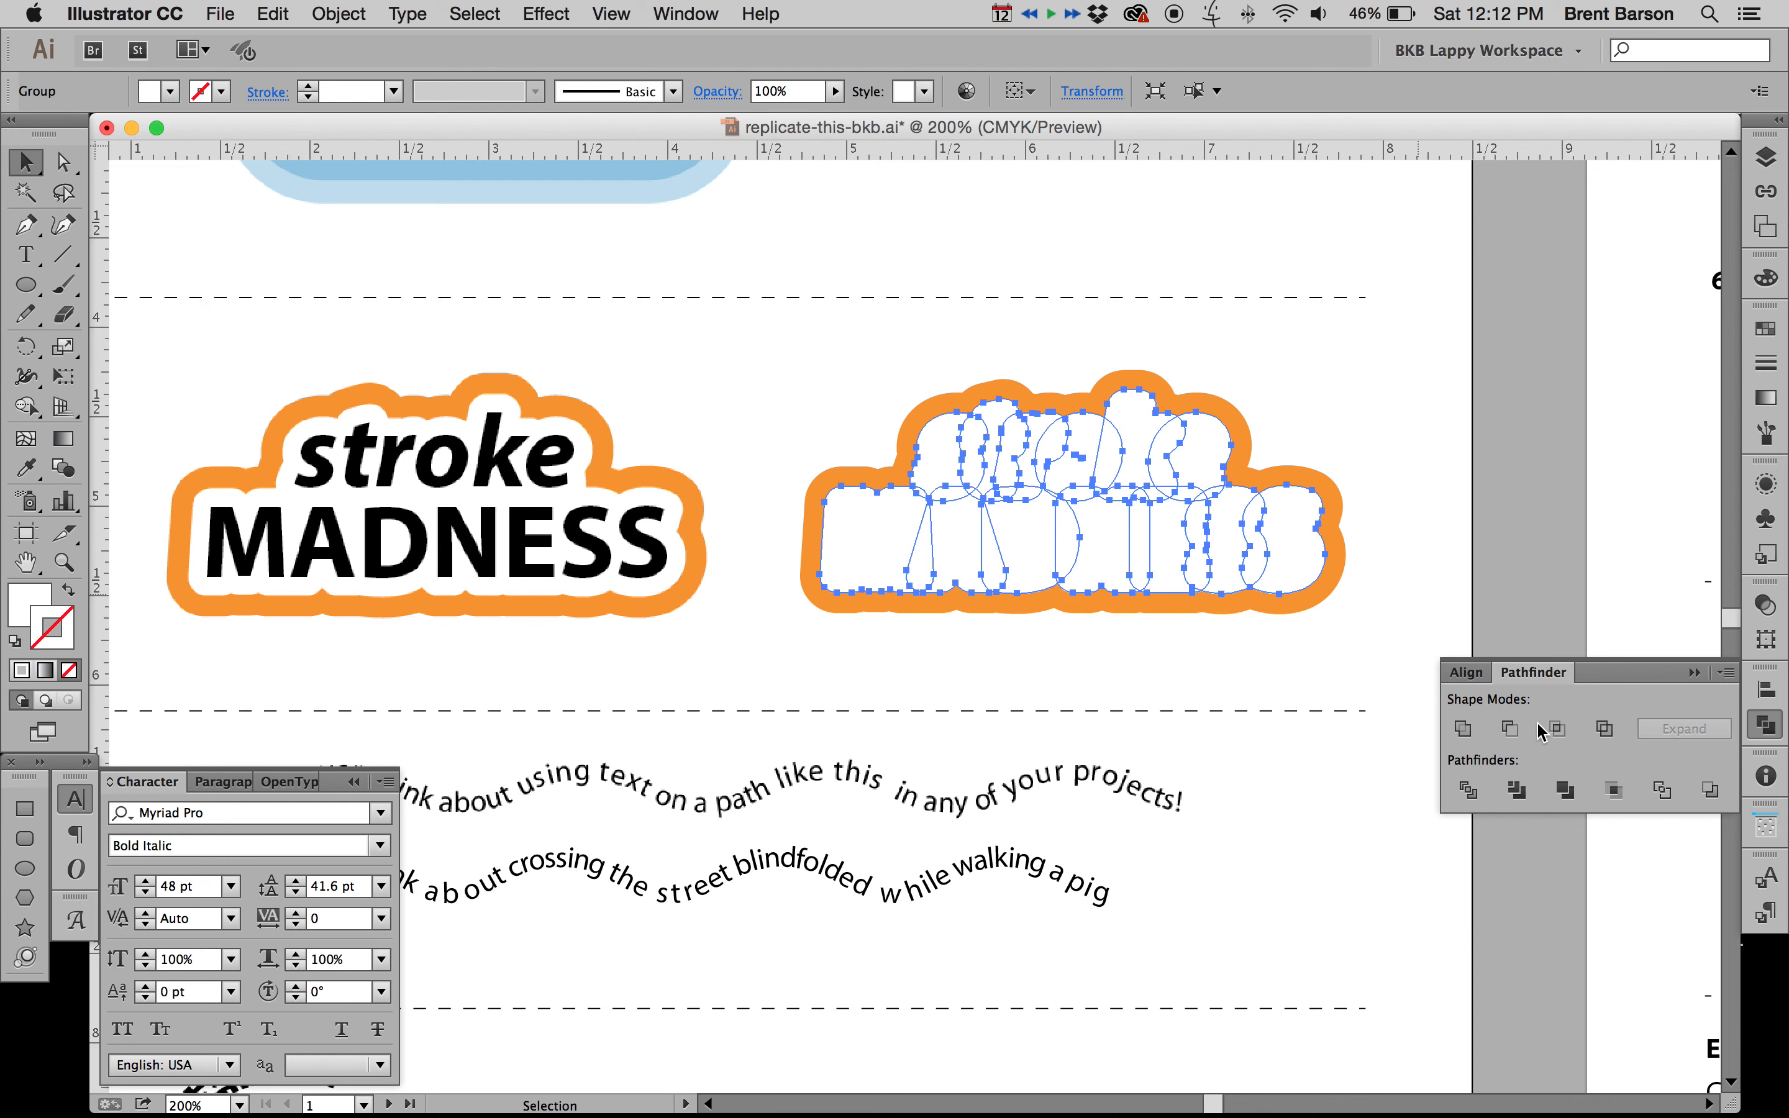
click(1463, 735)
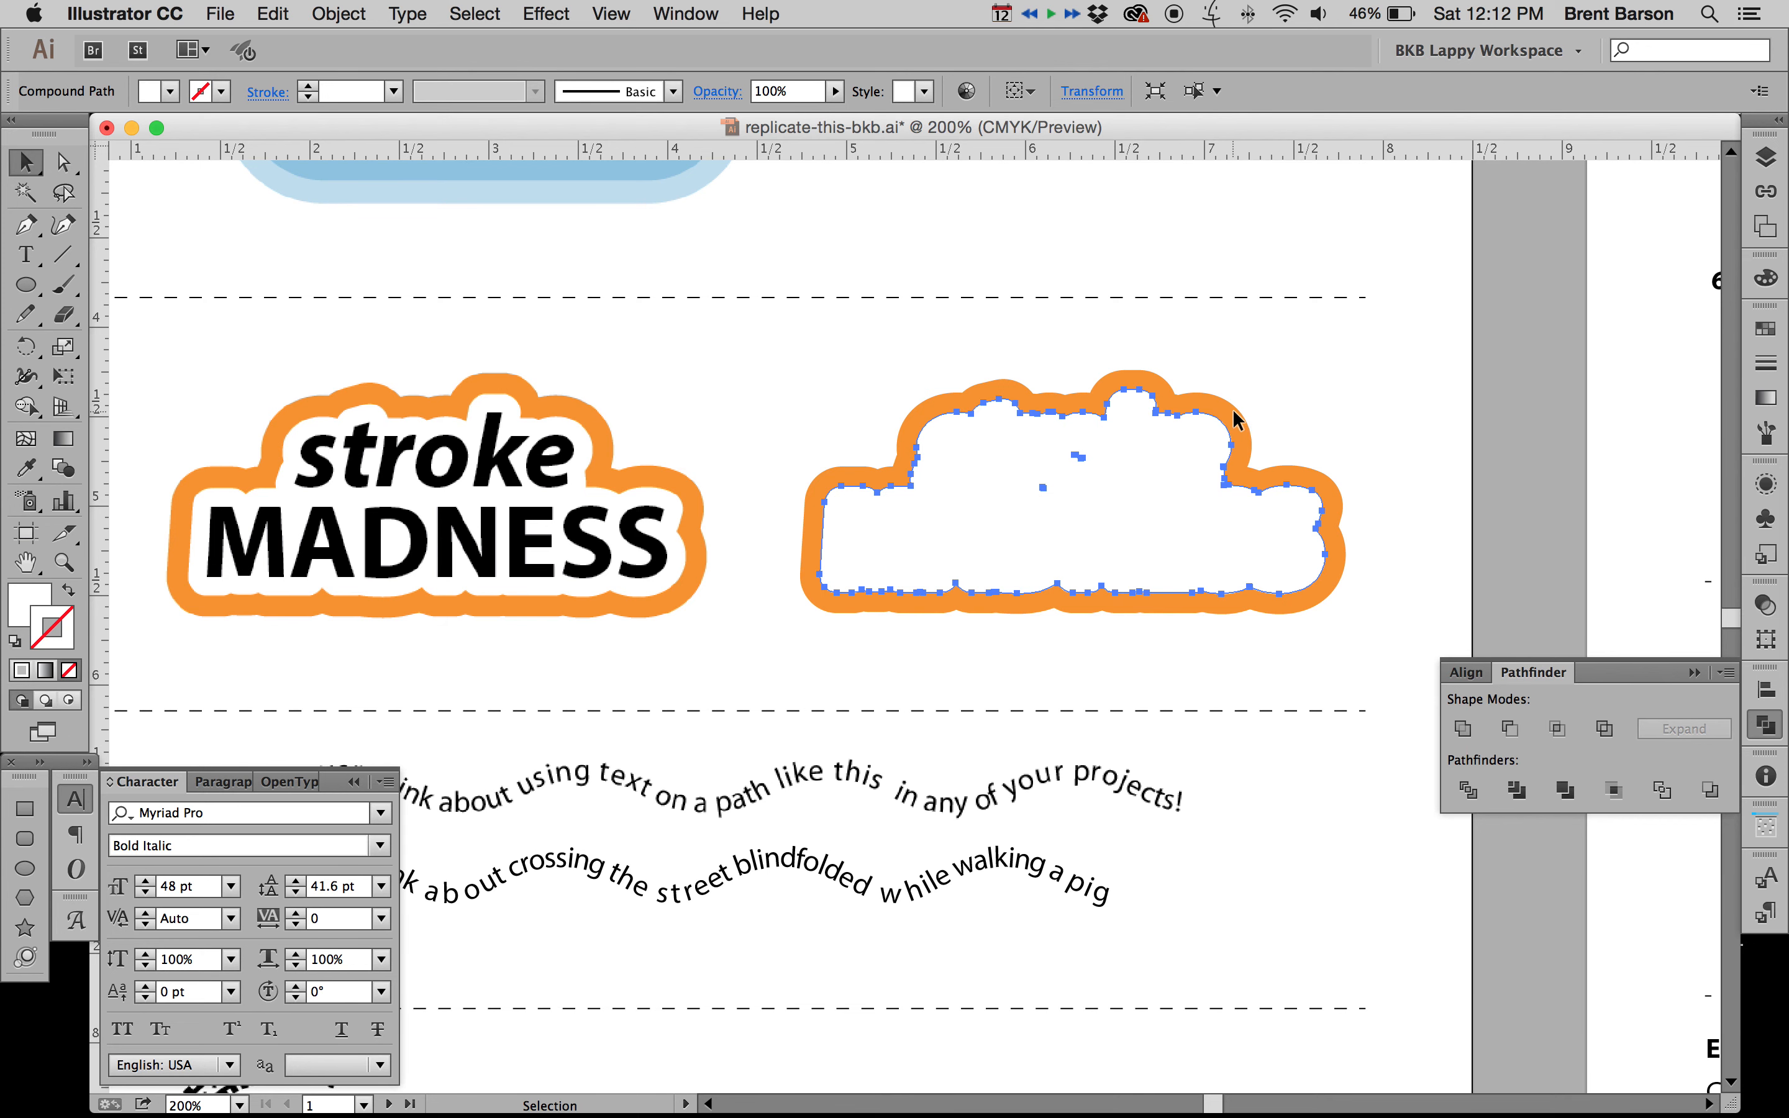
key(super+z)
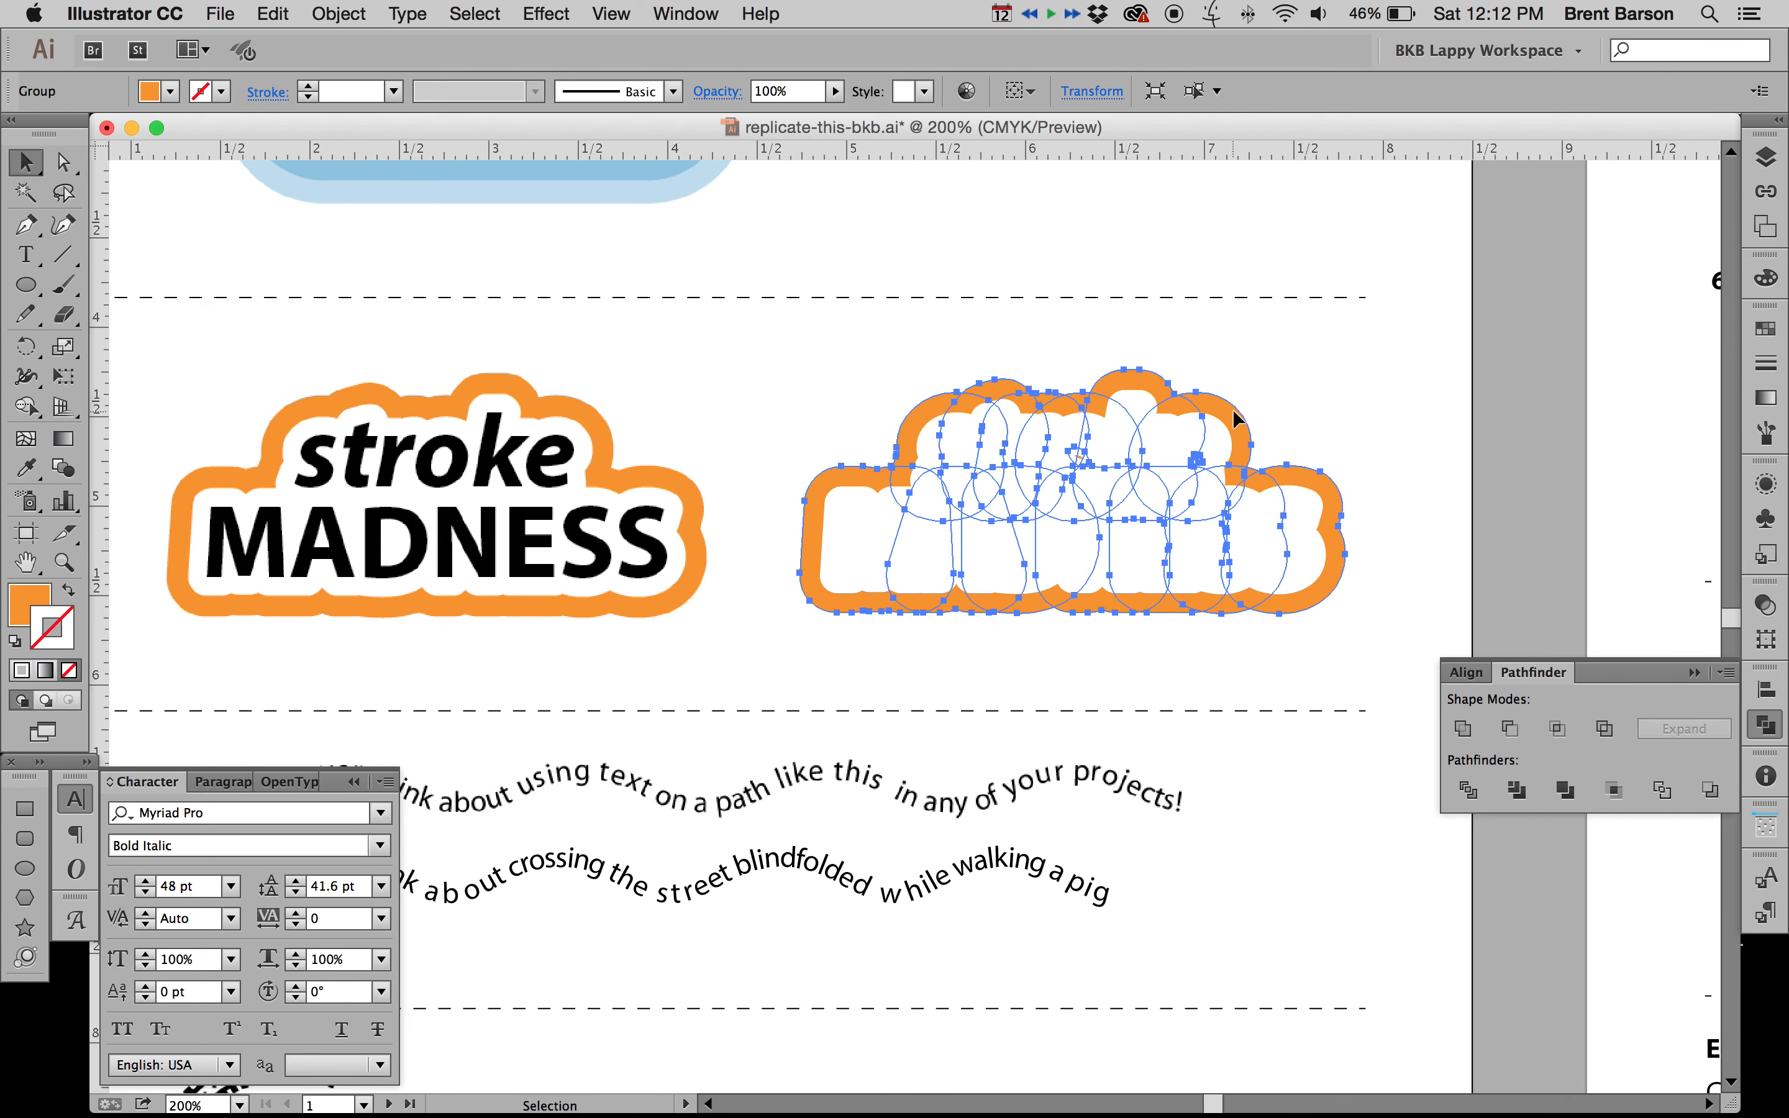
click(1463, 729)
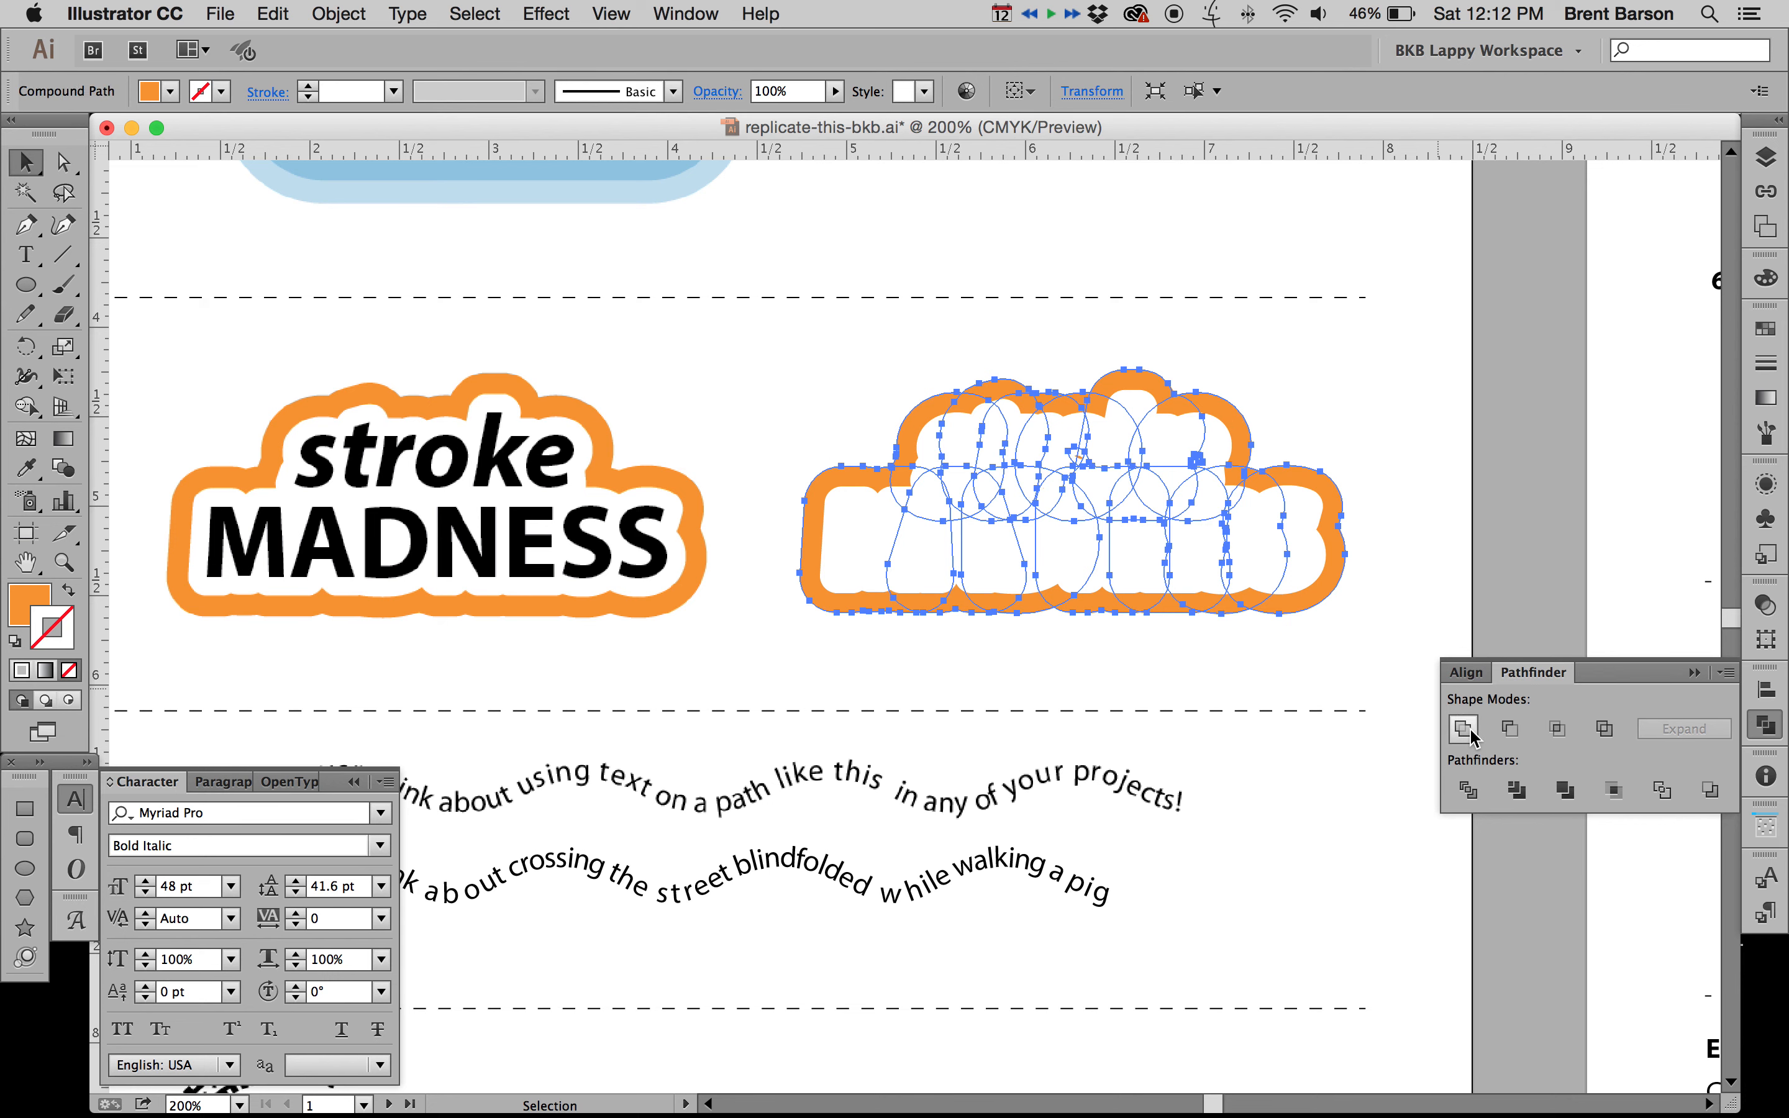
Step: Deselect the united orange shape and show all hidden artwork again
click(1356, 383)
click(344, 17)
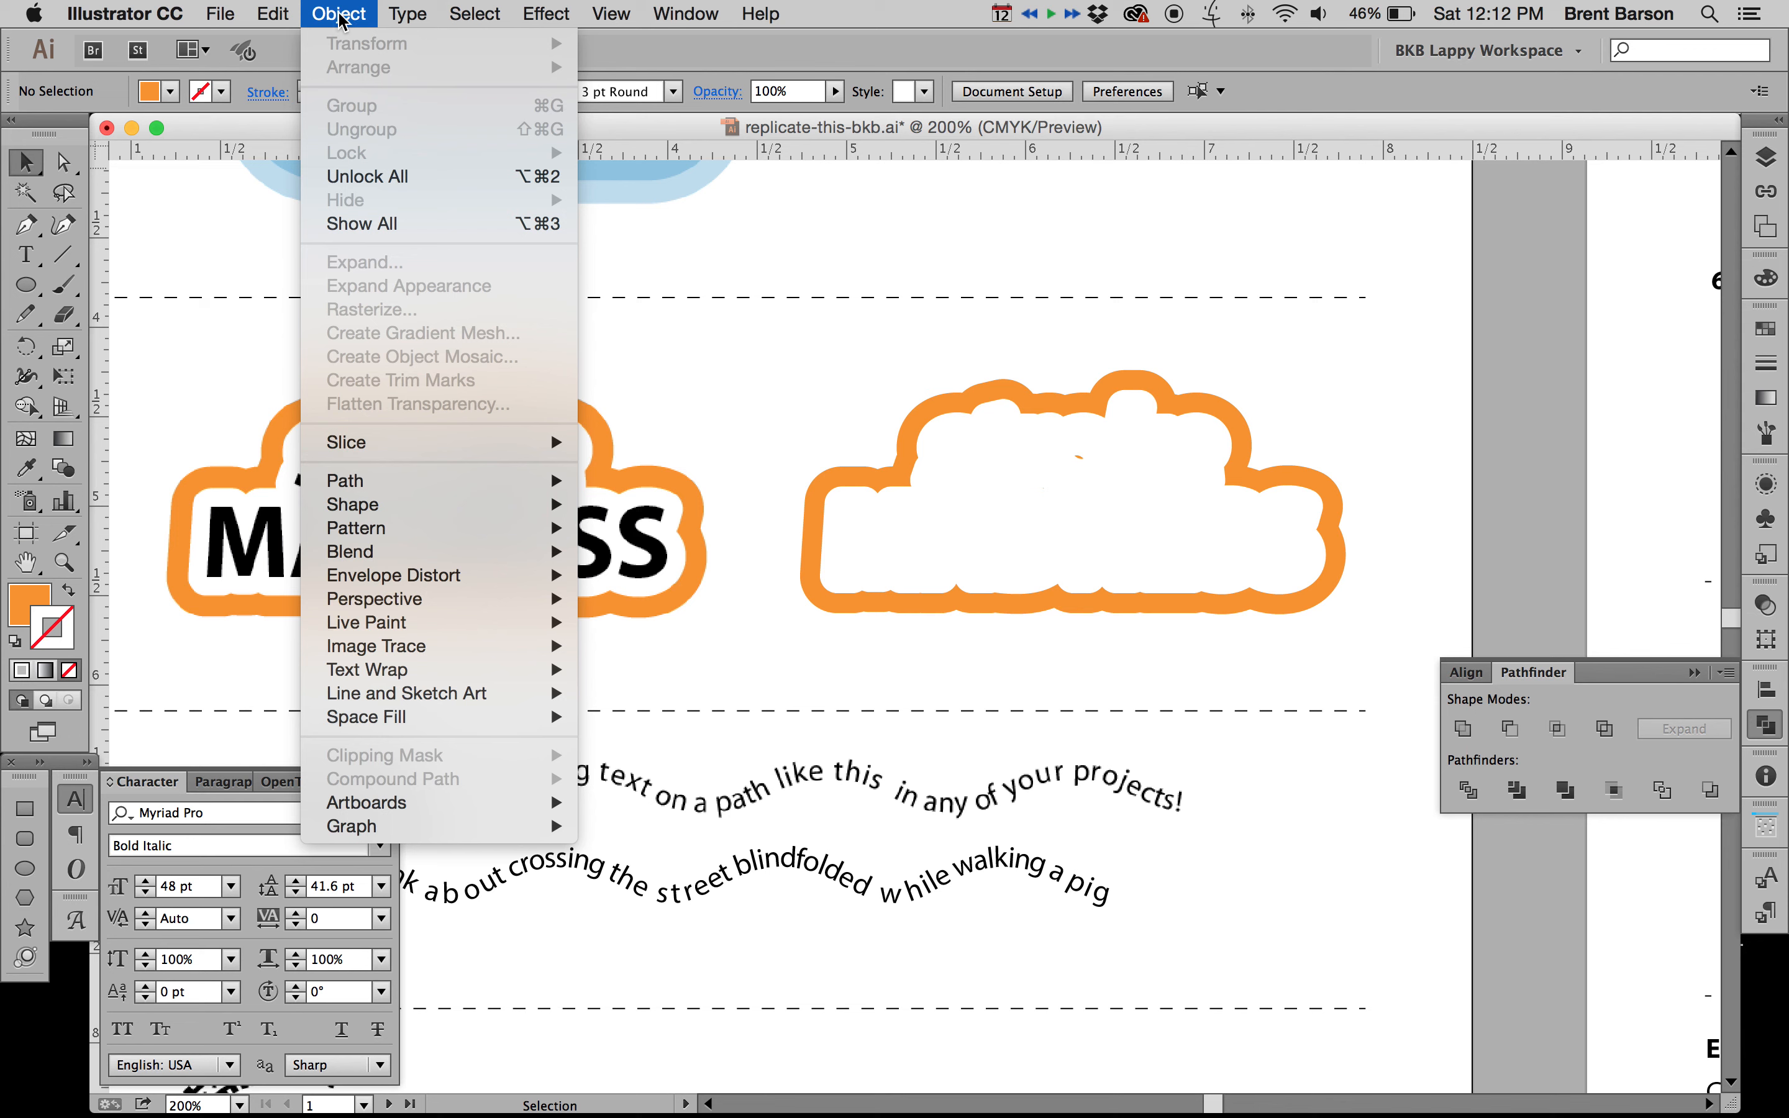
click(386, 224)
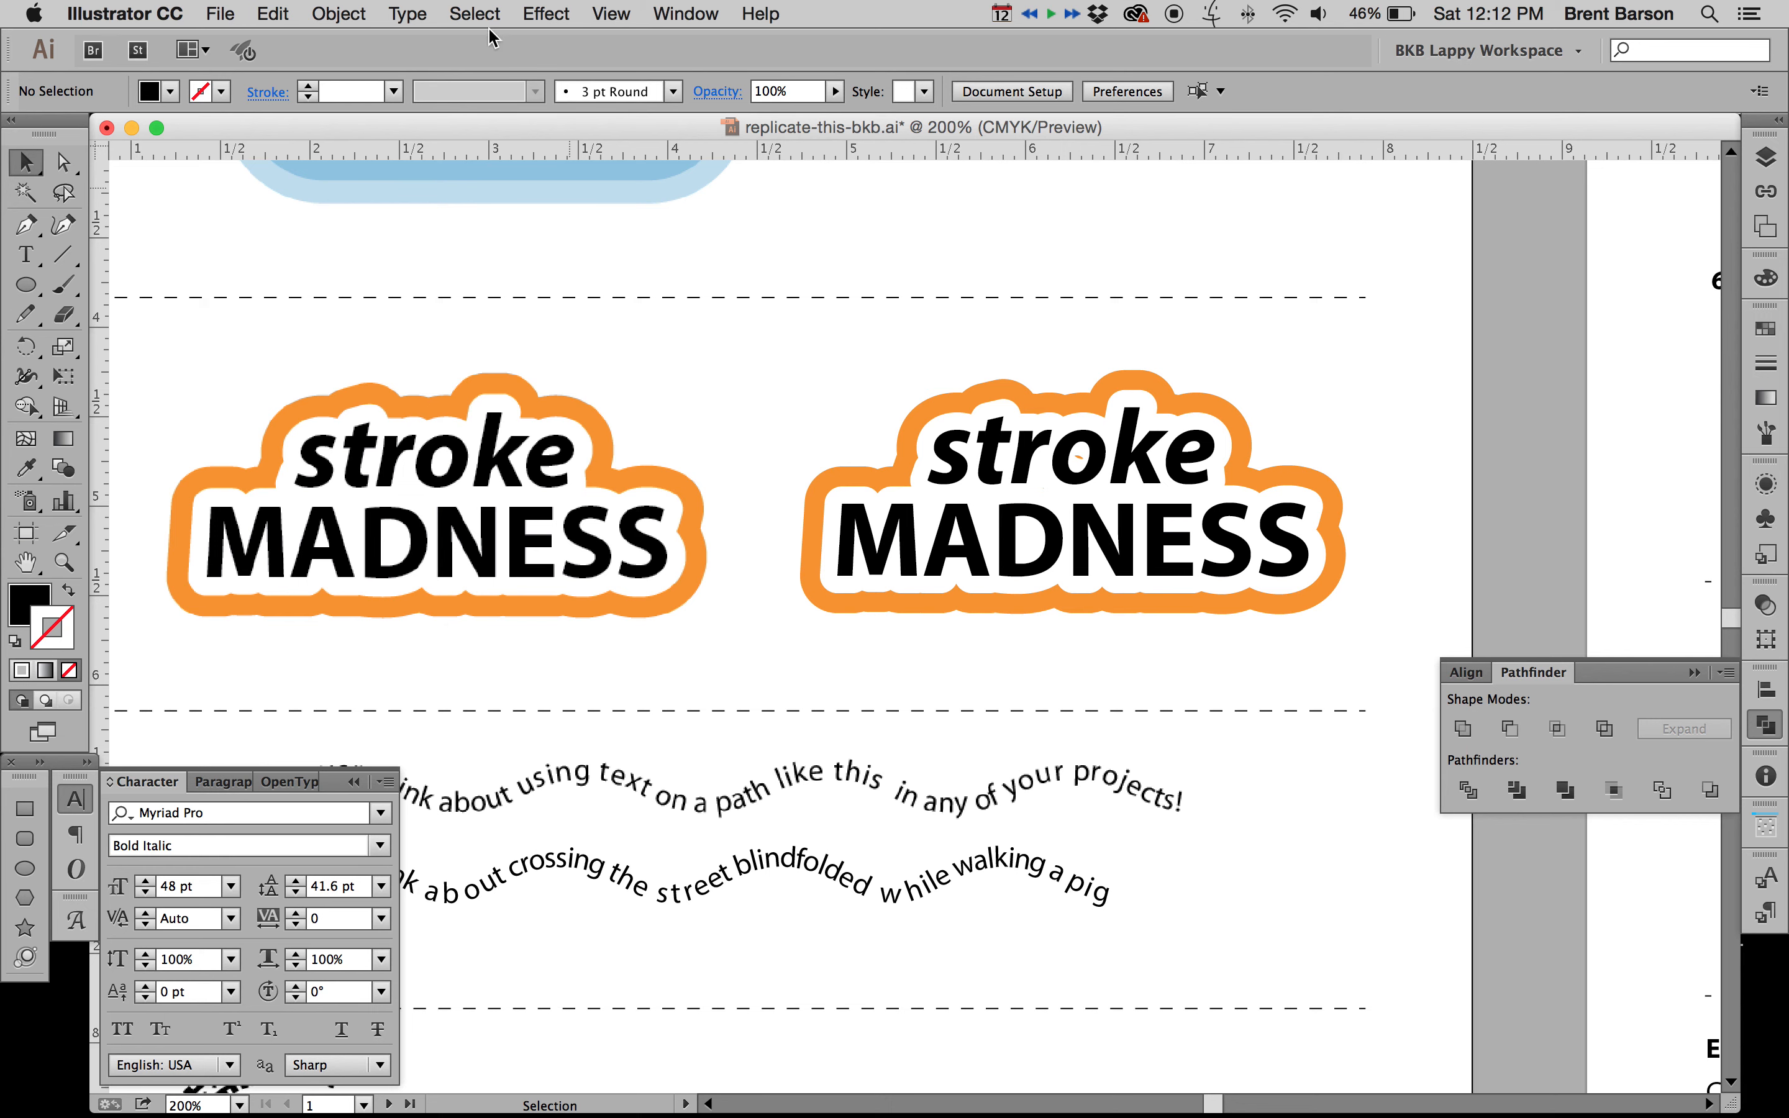
Step: Switch the document to Outline view and activate the Direct Selection tool for cleaning up the "stroke" lettering
click(618, 9)
click(635, 43)
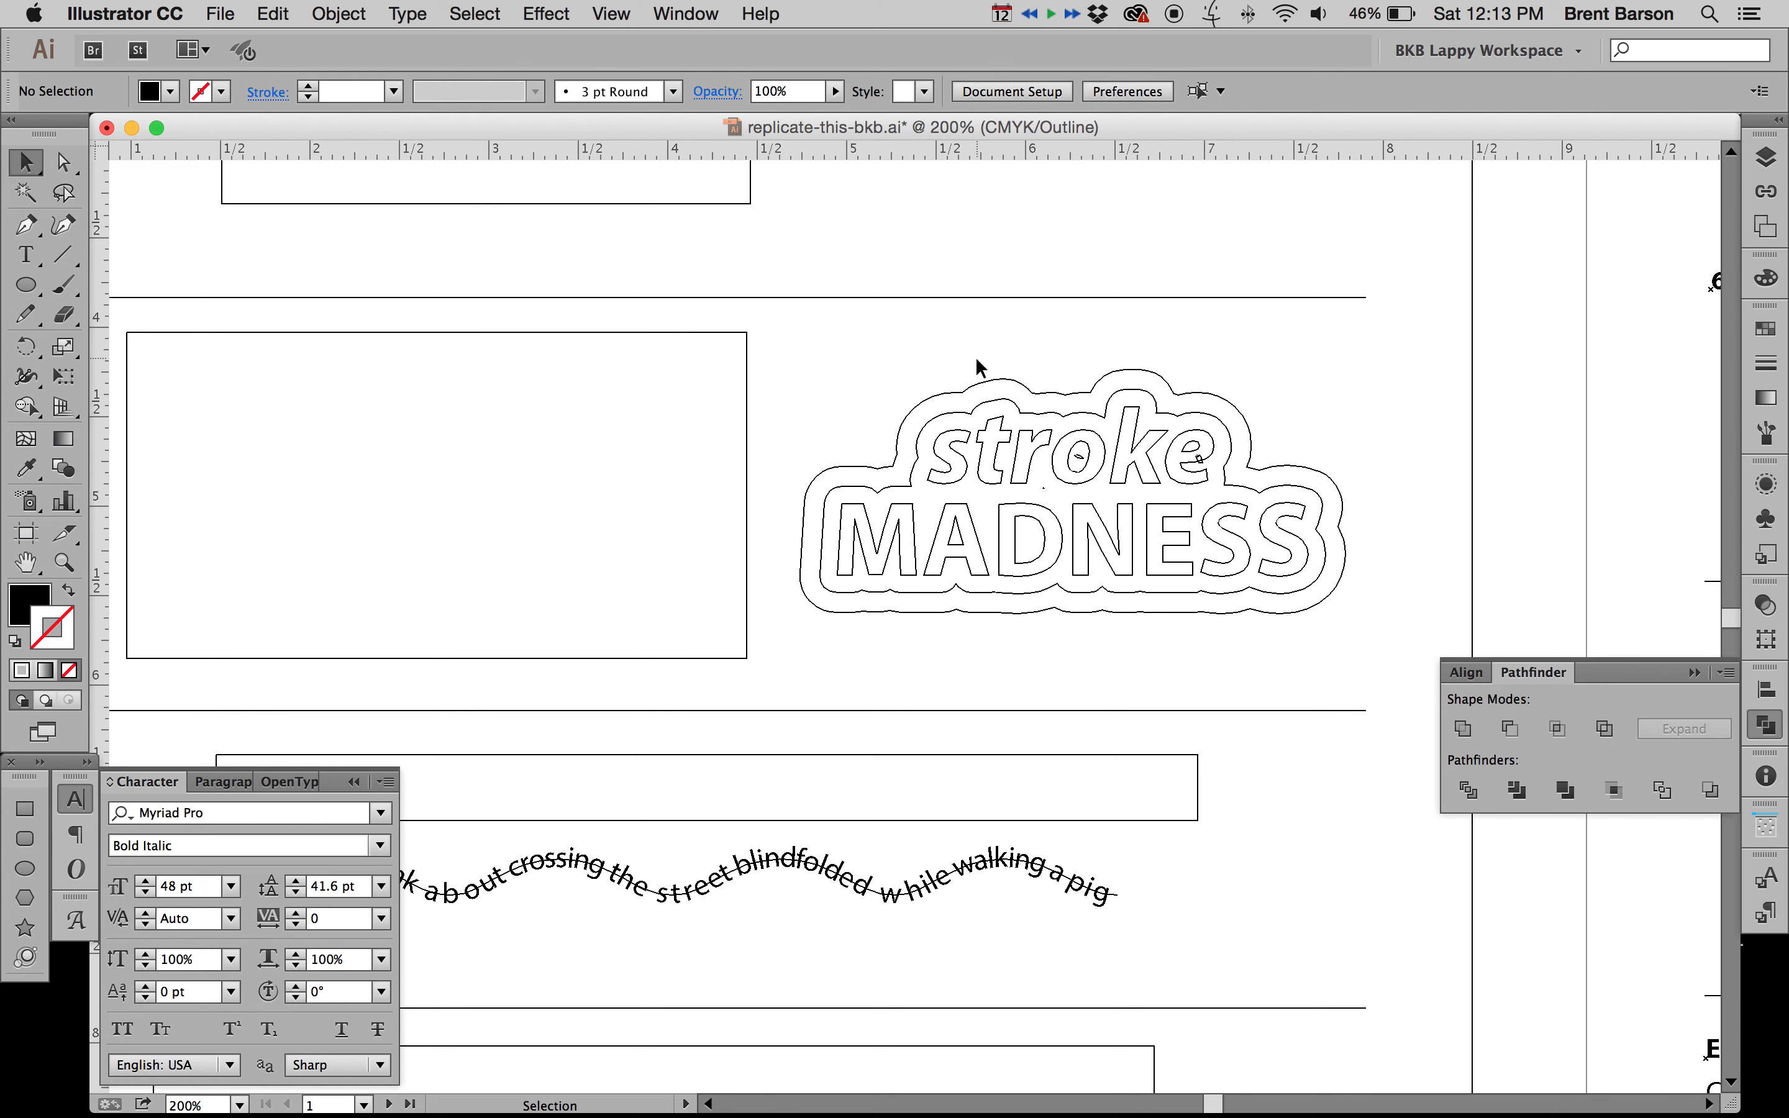
key(super+space)
drag(995, 384, 1305, 591)
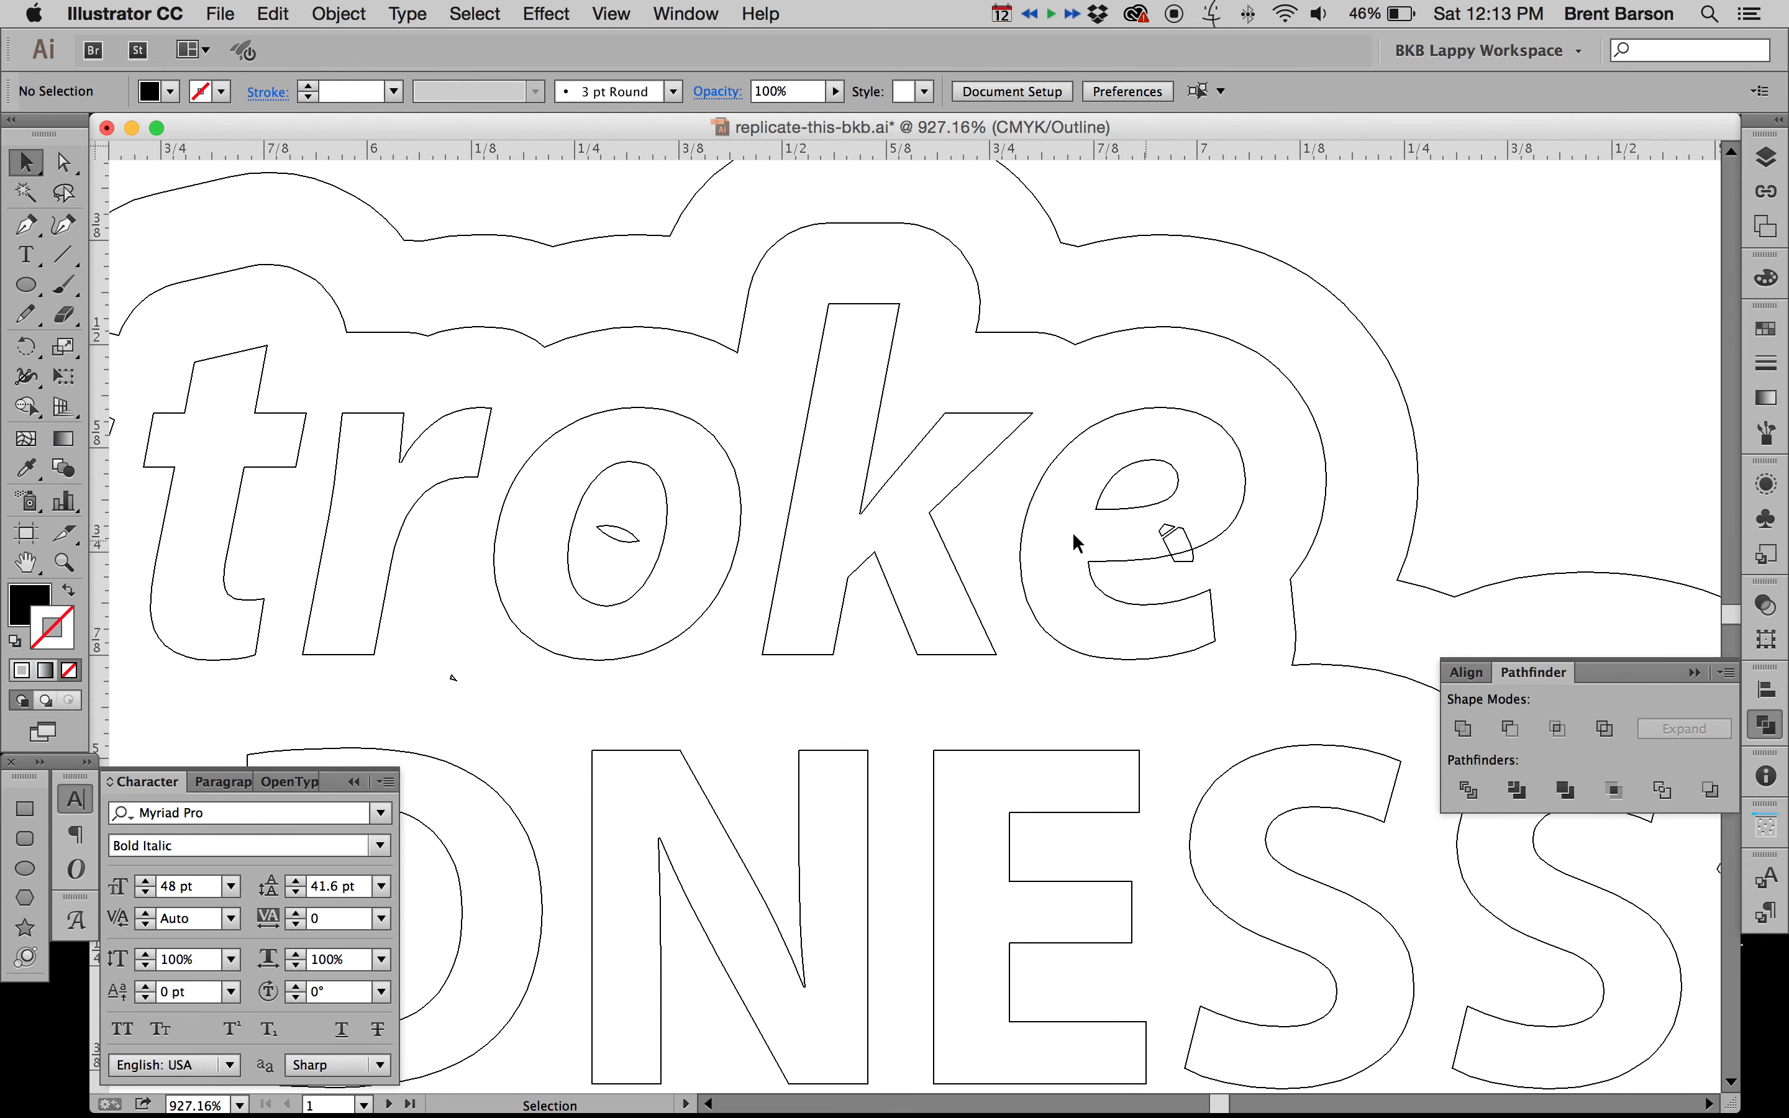
scroll(772, 504, left, 5)
scroll(771, 503, down, 2)
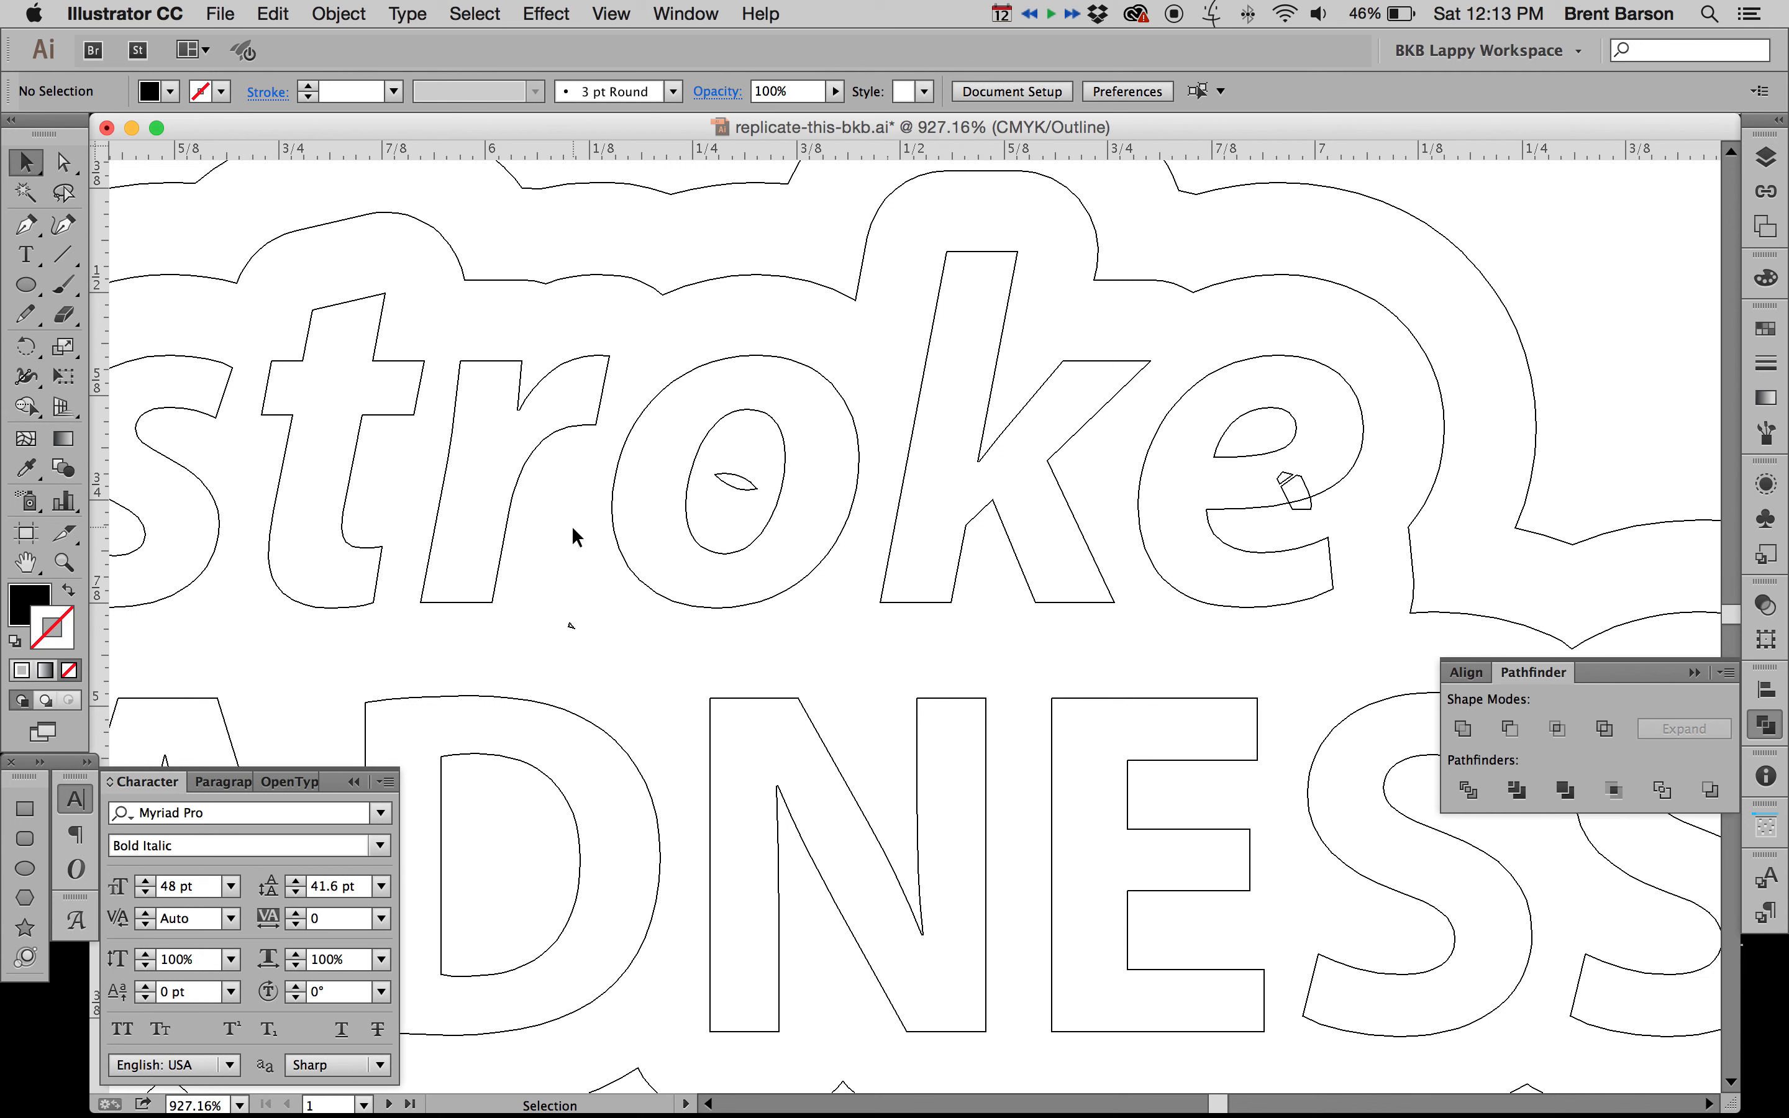
click(63, 162)
click(571, 625)
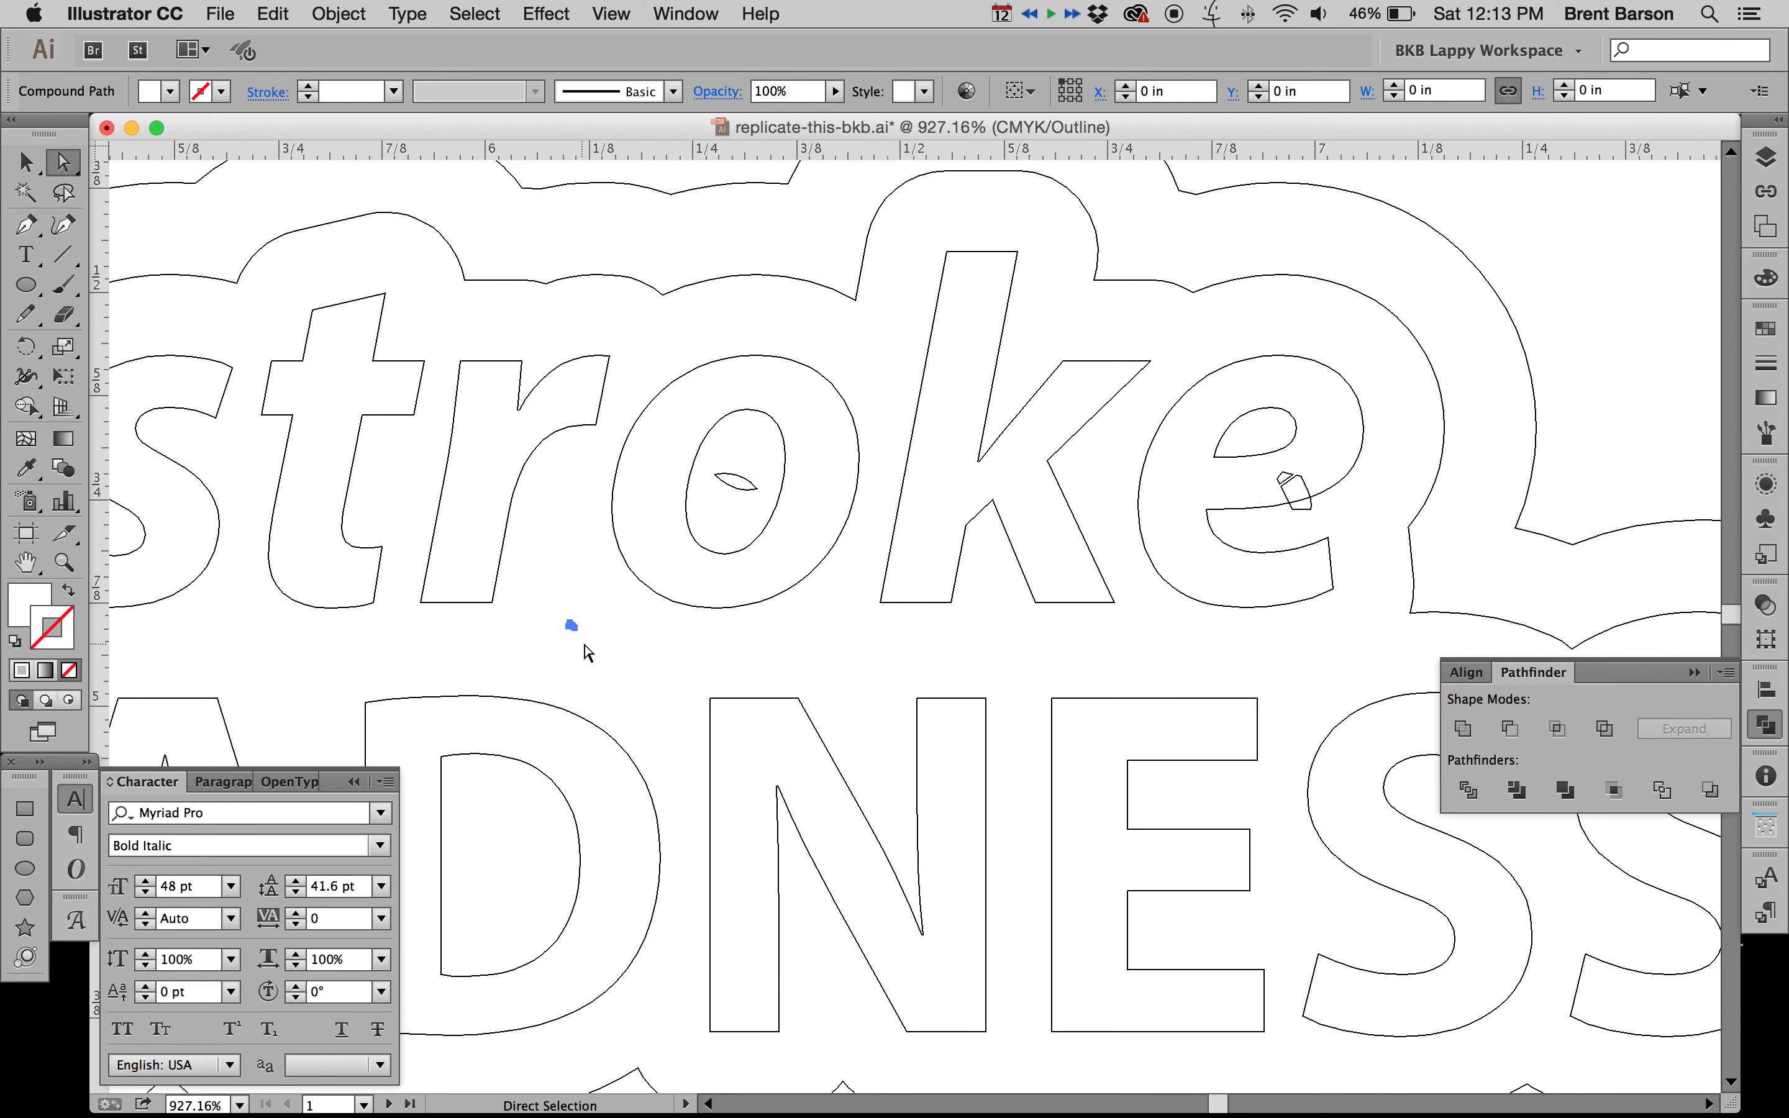
drag(710, 449, 763, 500)
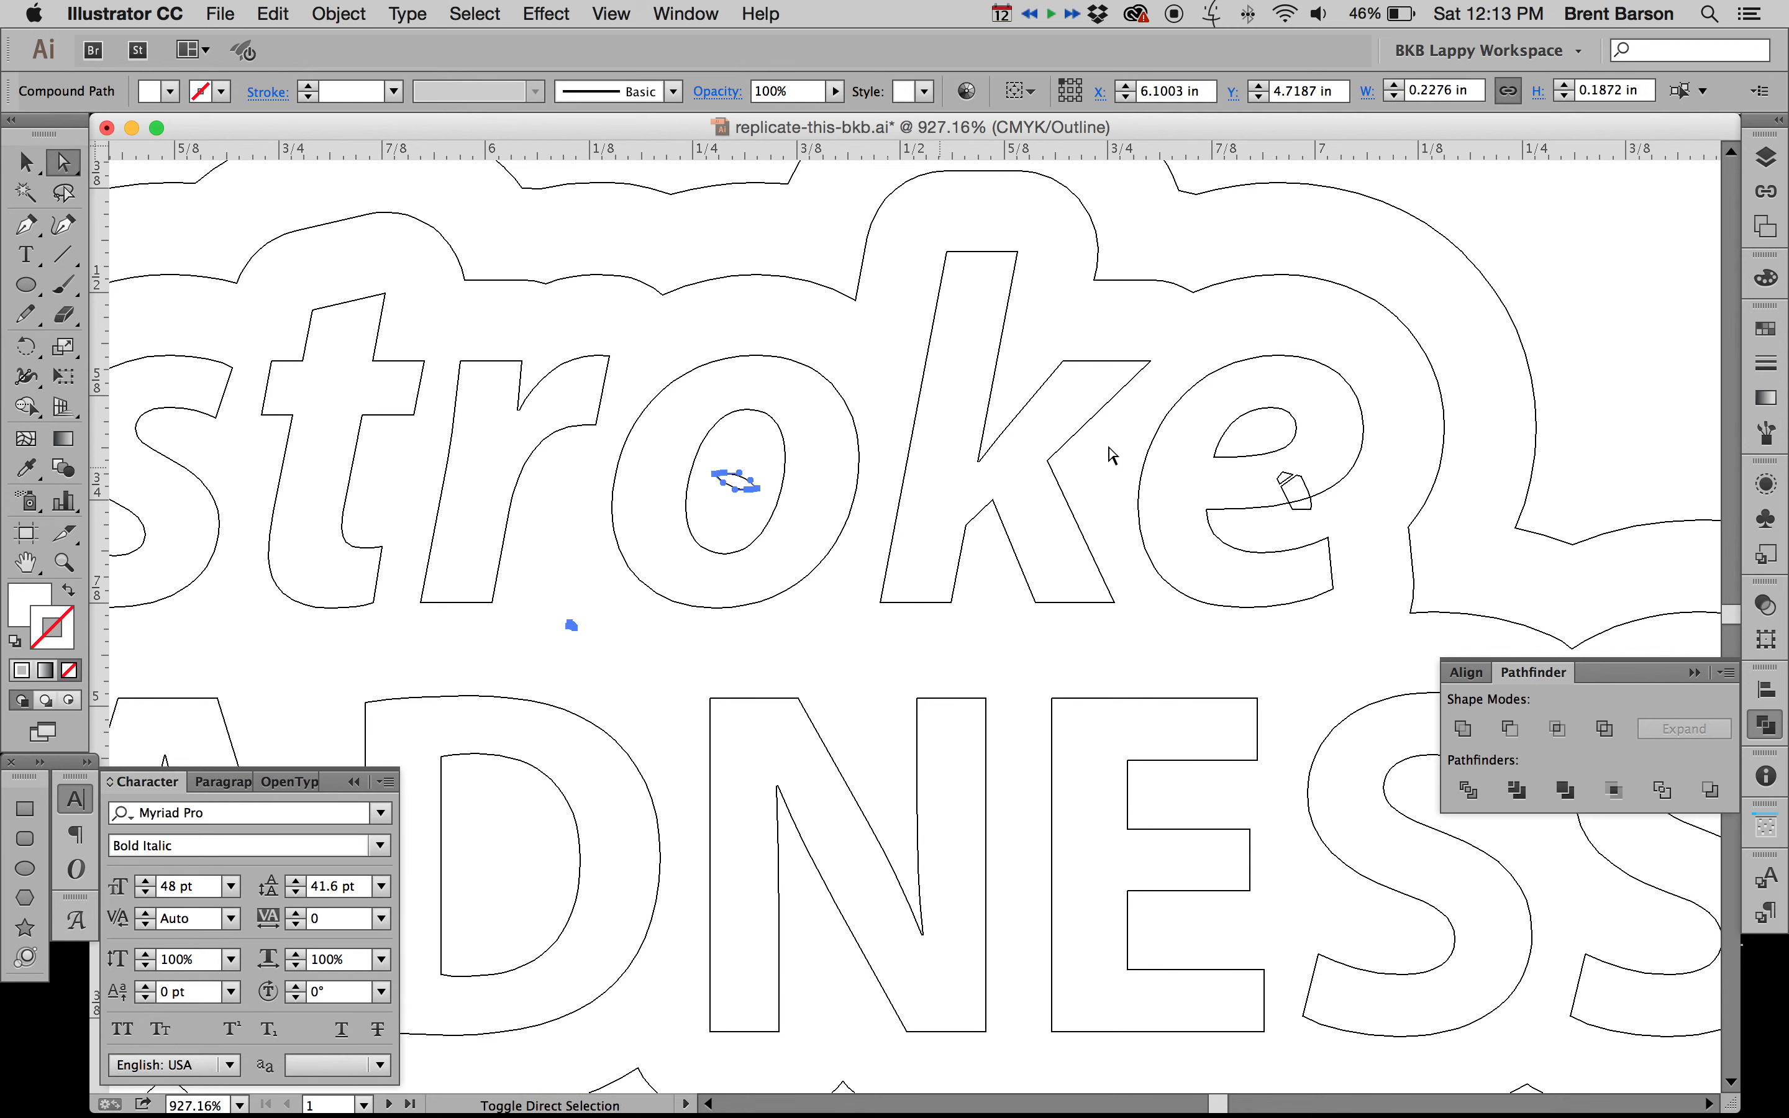
mouse_move(1268, 473)
mouse_down()
mouse_move(1303, 488)
mouse_move(1289, 505)
mouse_up()
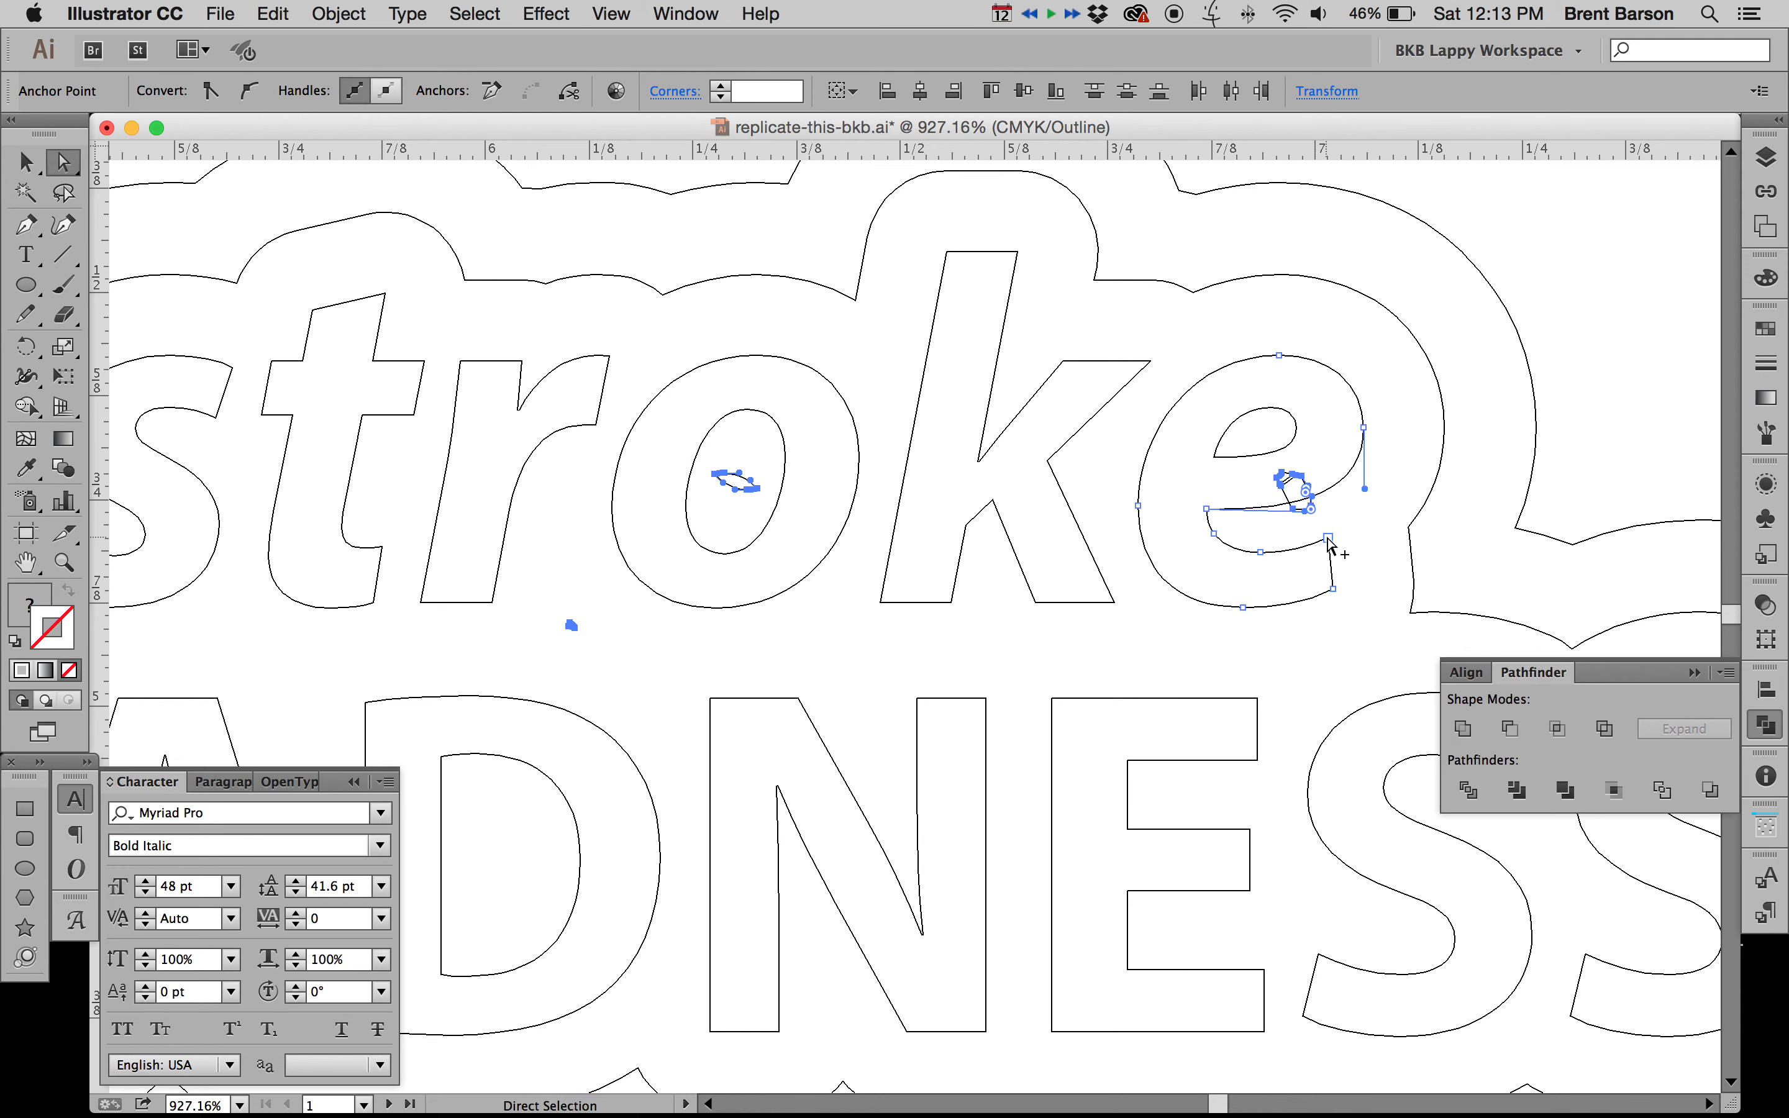
click(1339, 522)
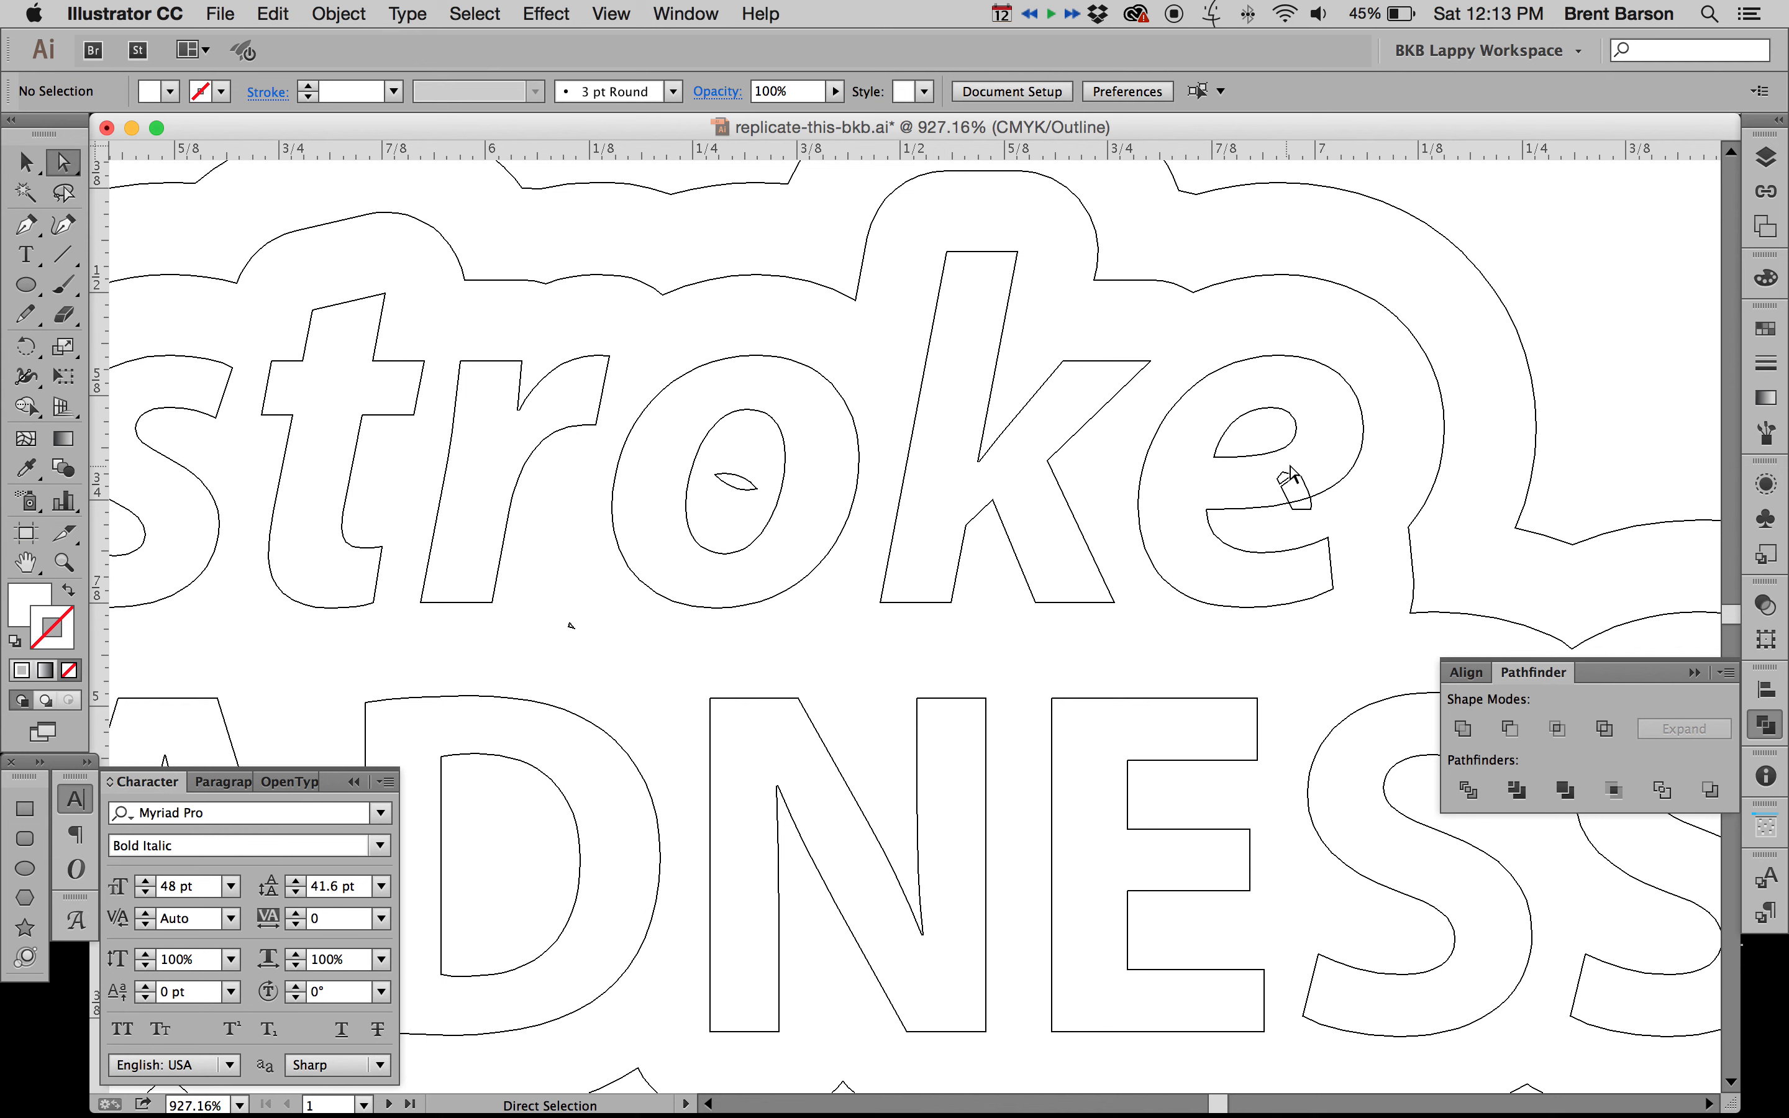
Step: Delete the stray leftover paths over the "e", inside the "o" and below the "r" of the word "stroke"
drag(1283, 466, 1303, 486)
key(Delete)
key(Delete)
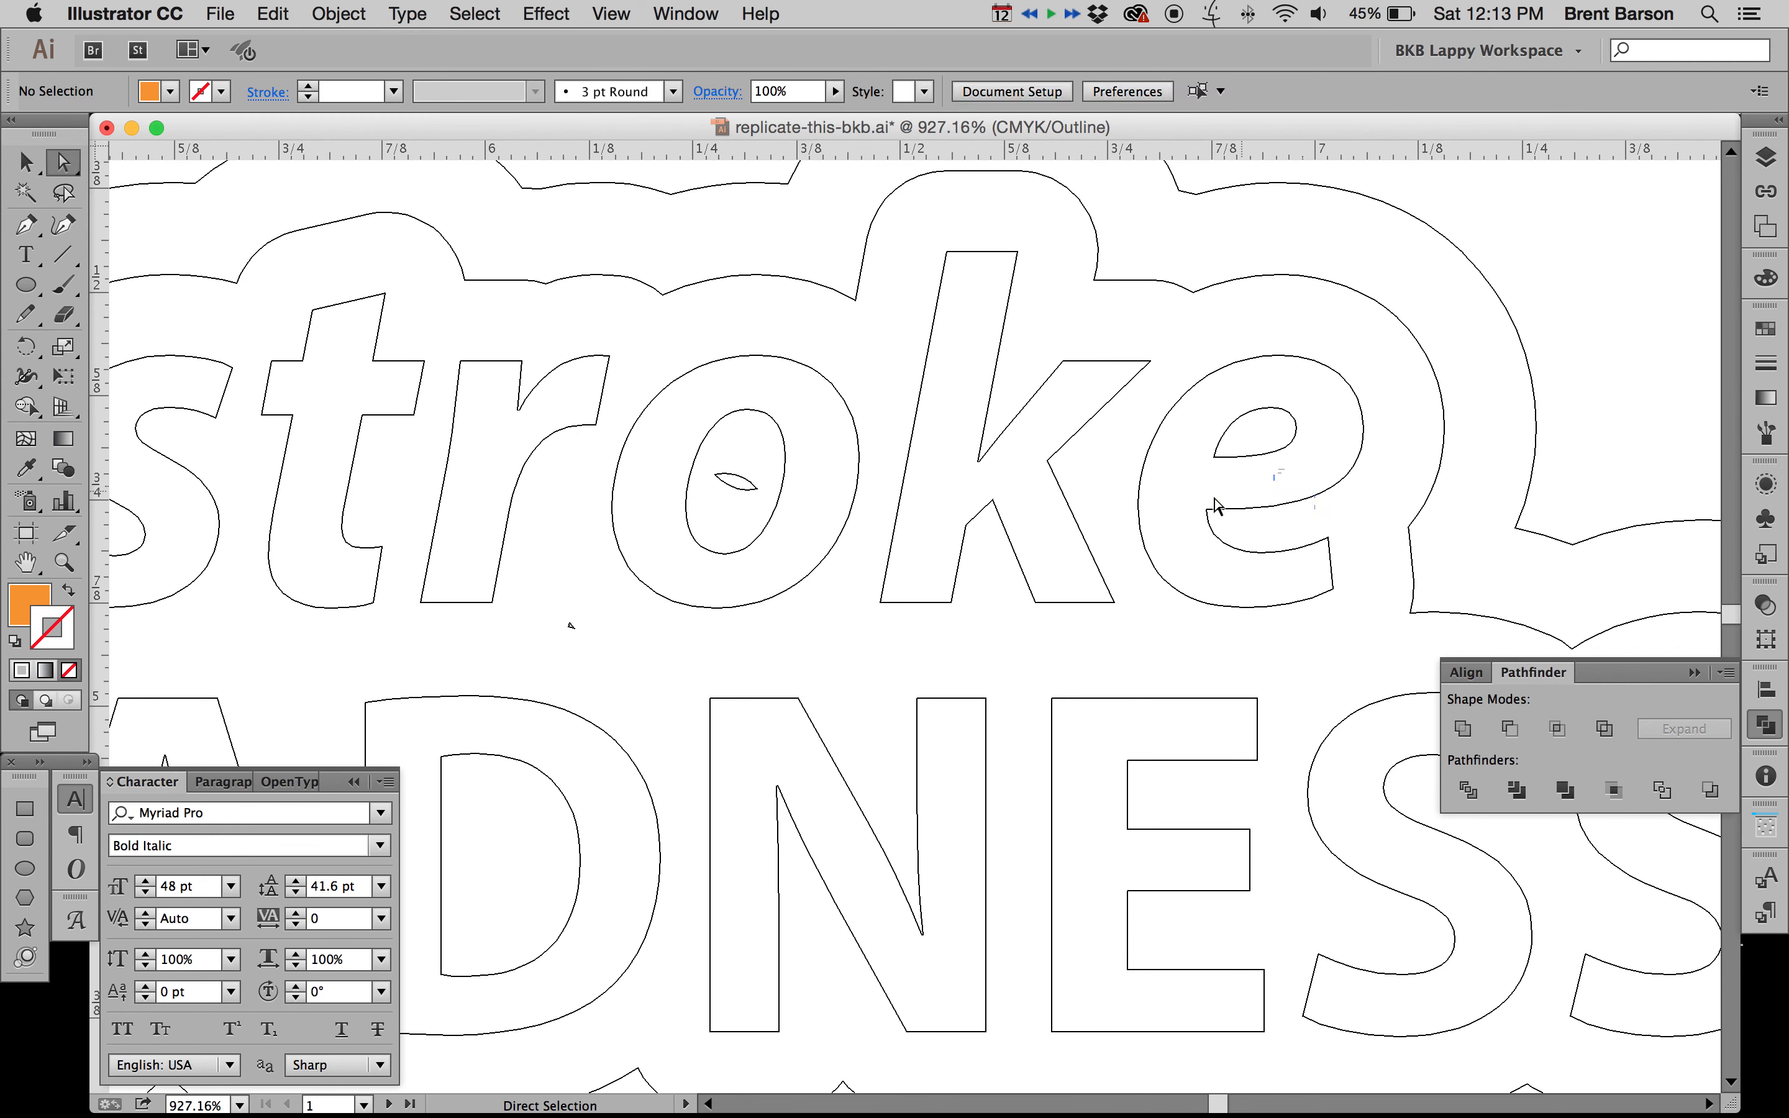
drag(709, 469, 758, 523)
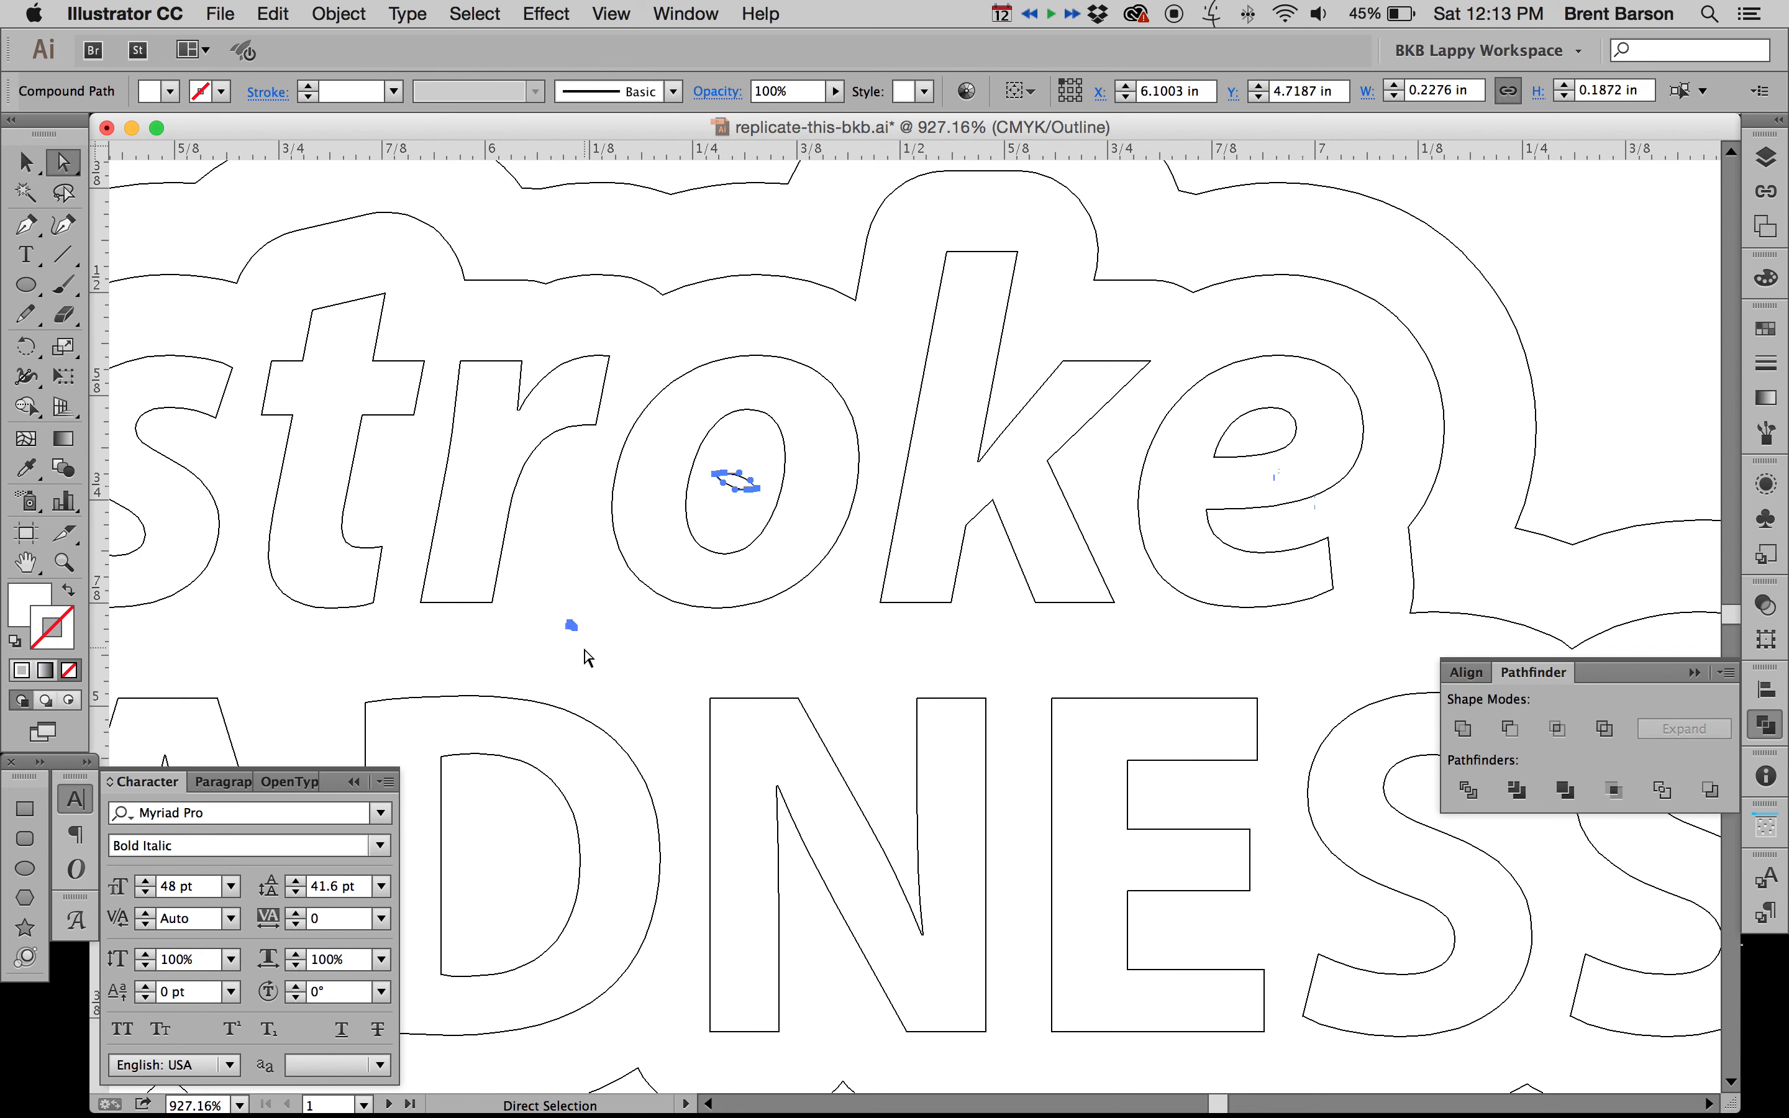
key(Delete)
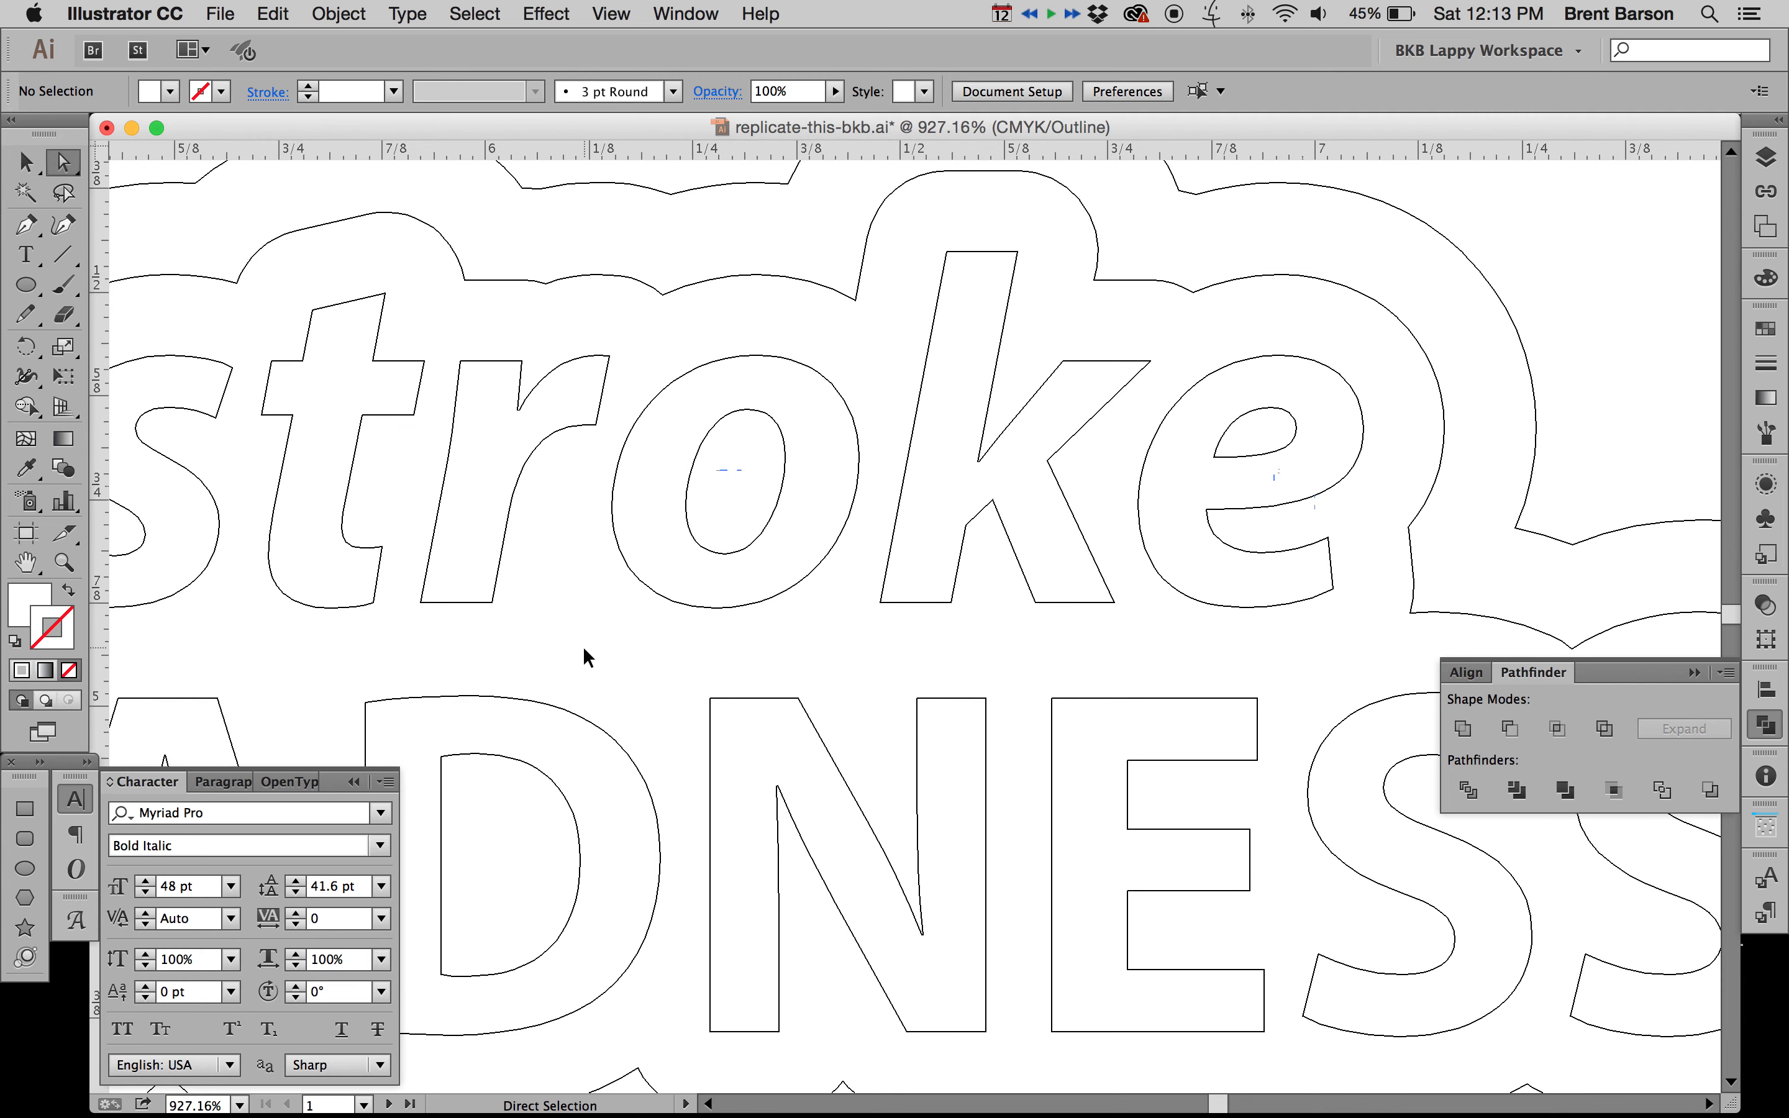
Step: Activate the Selection tool and return the document to Preview view to check the cleaned "stroke MADNESS" artwork
key(super+minus)
key(super+minus)
key(super+minus)
key(super+minus)
key(super+minus)
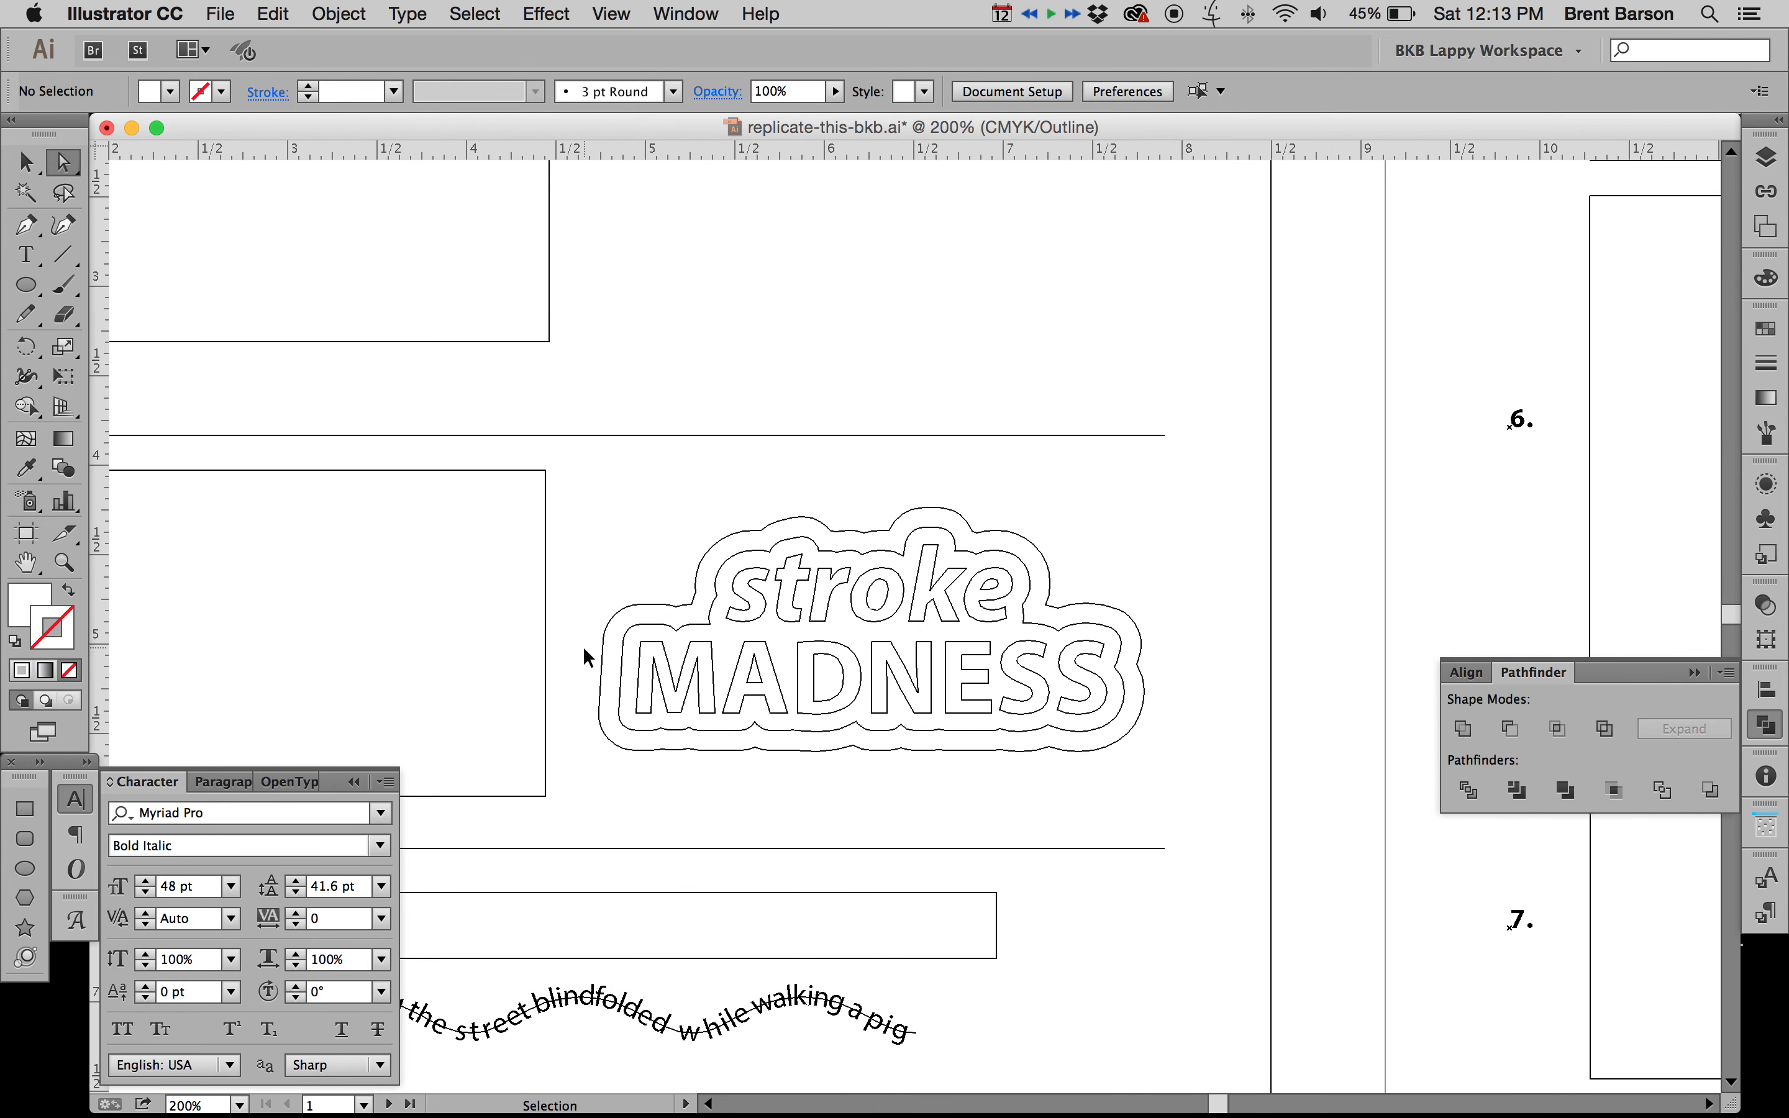
scroll(650, 614, down, 3)
scroll(651, 614, left, 1)
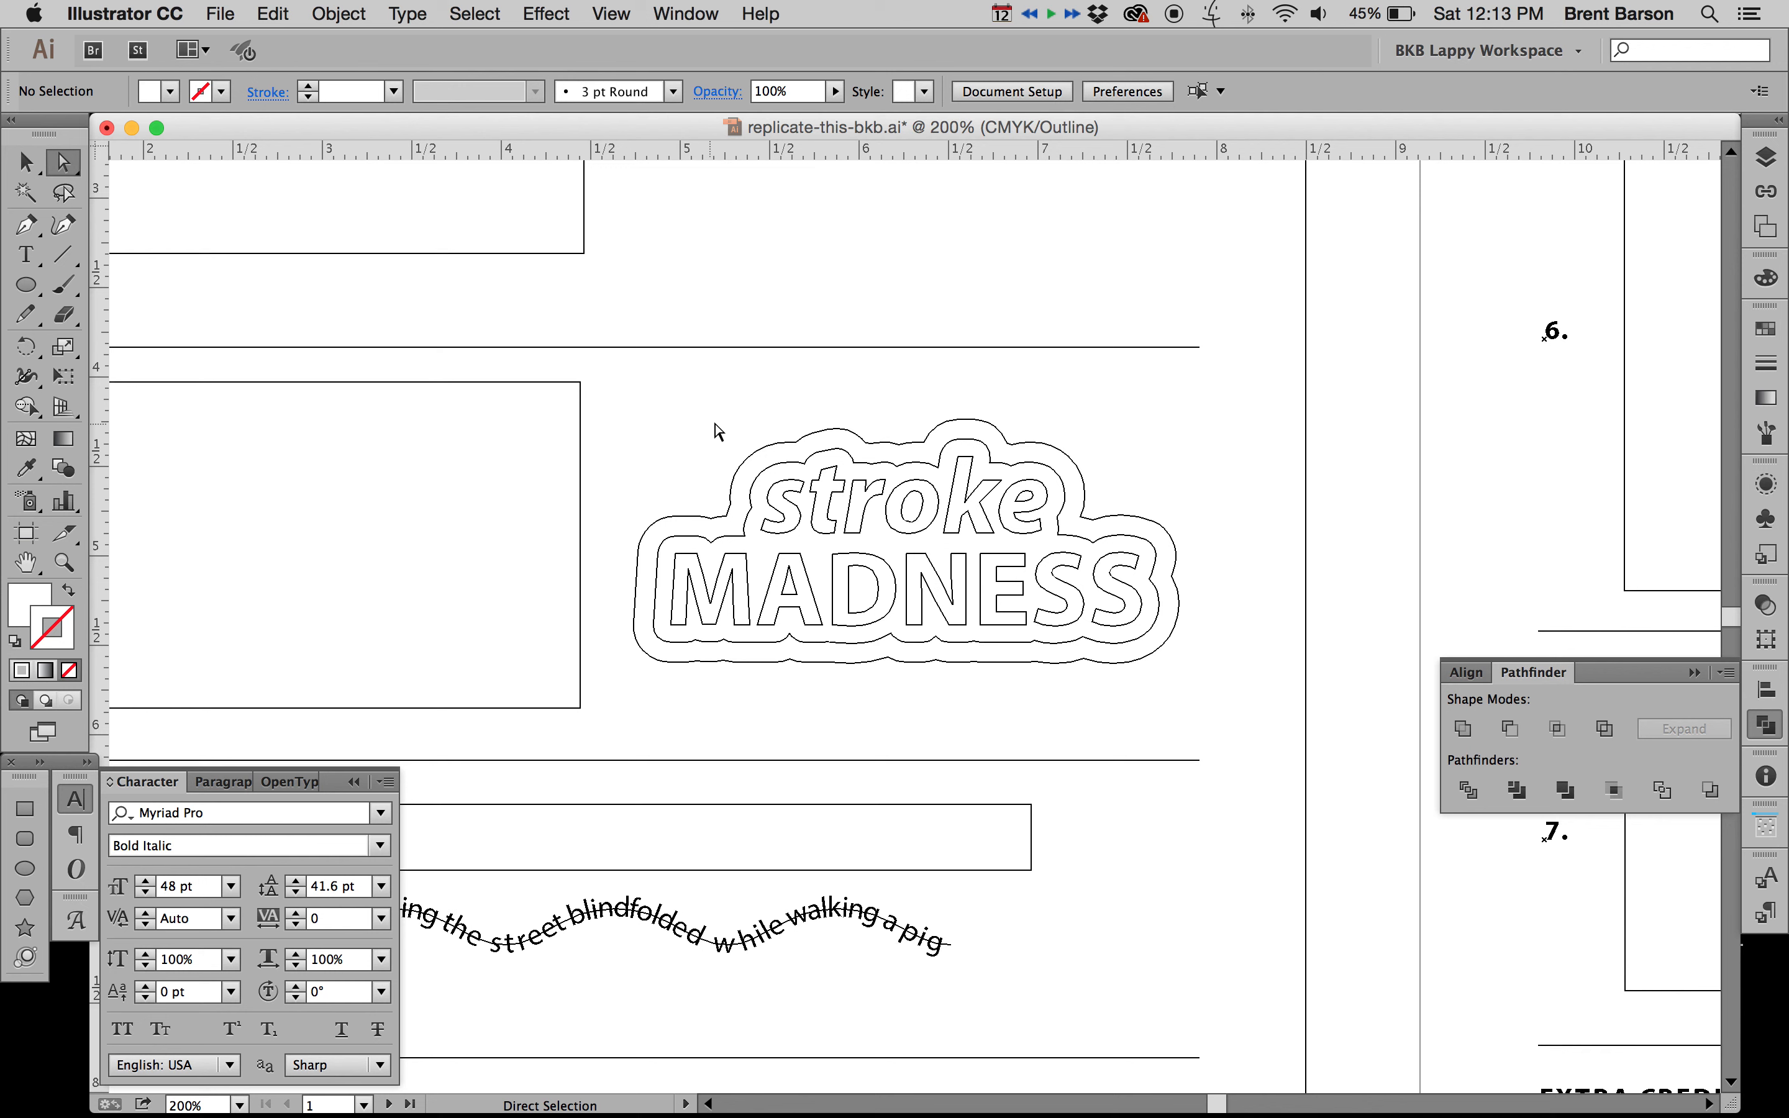
key(v)
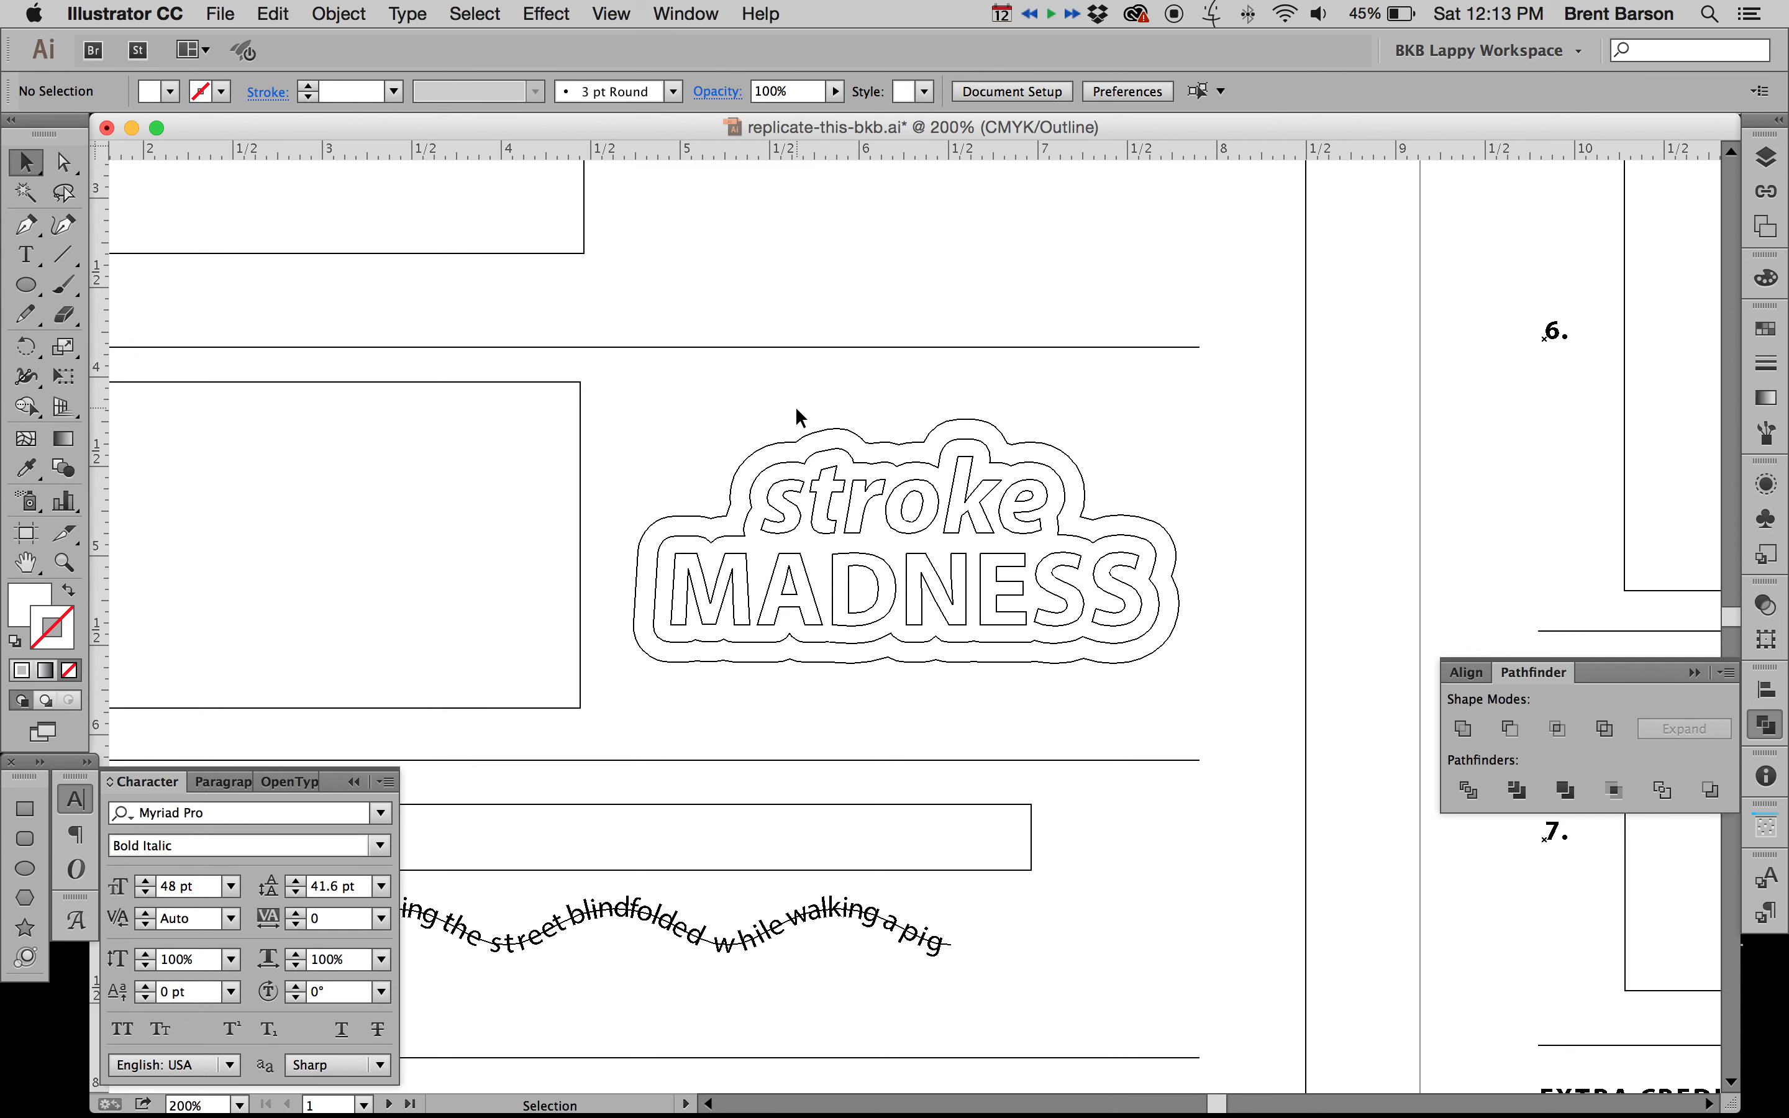
key(super+y)
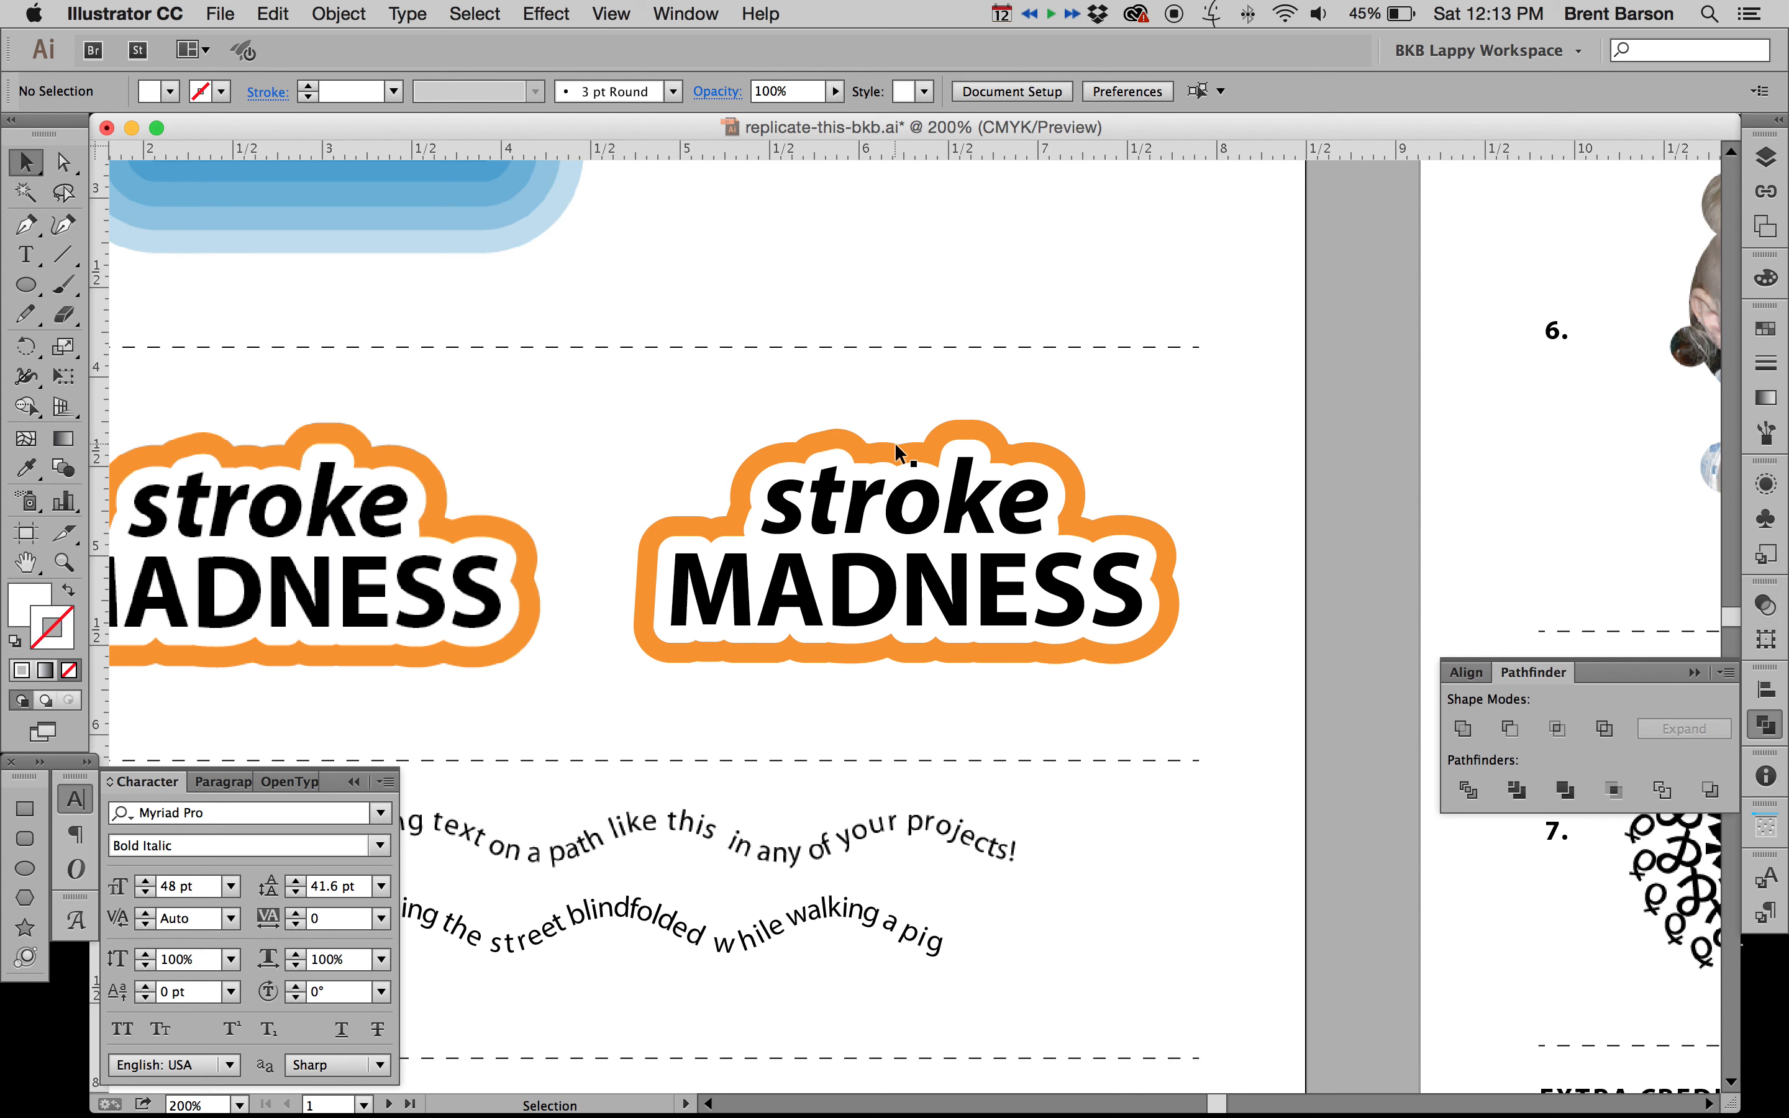
drag(756, 411, 777, 387)
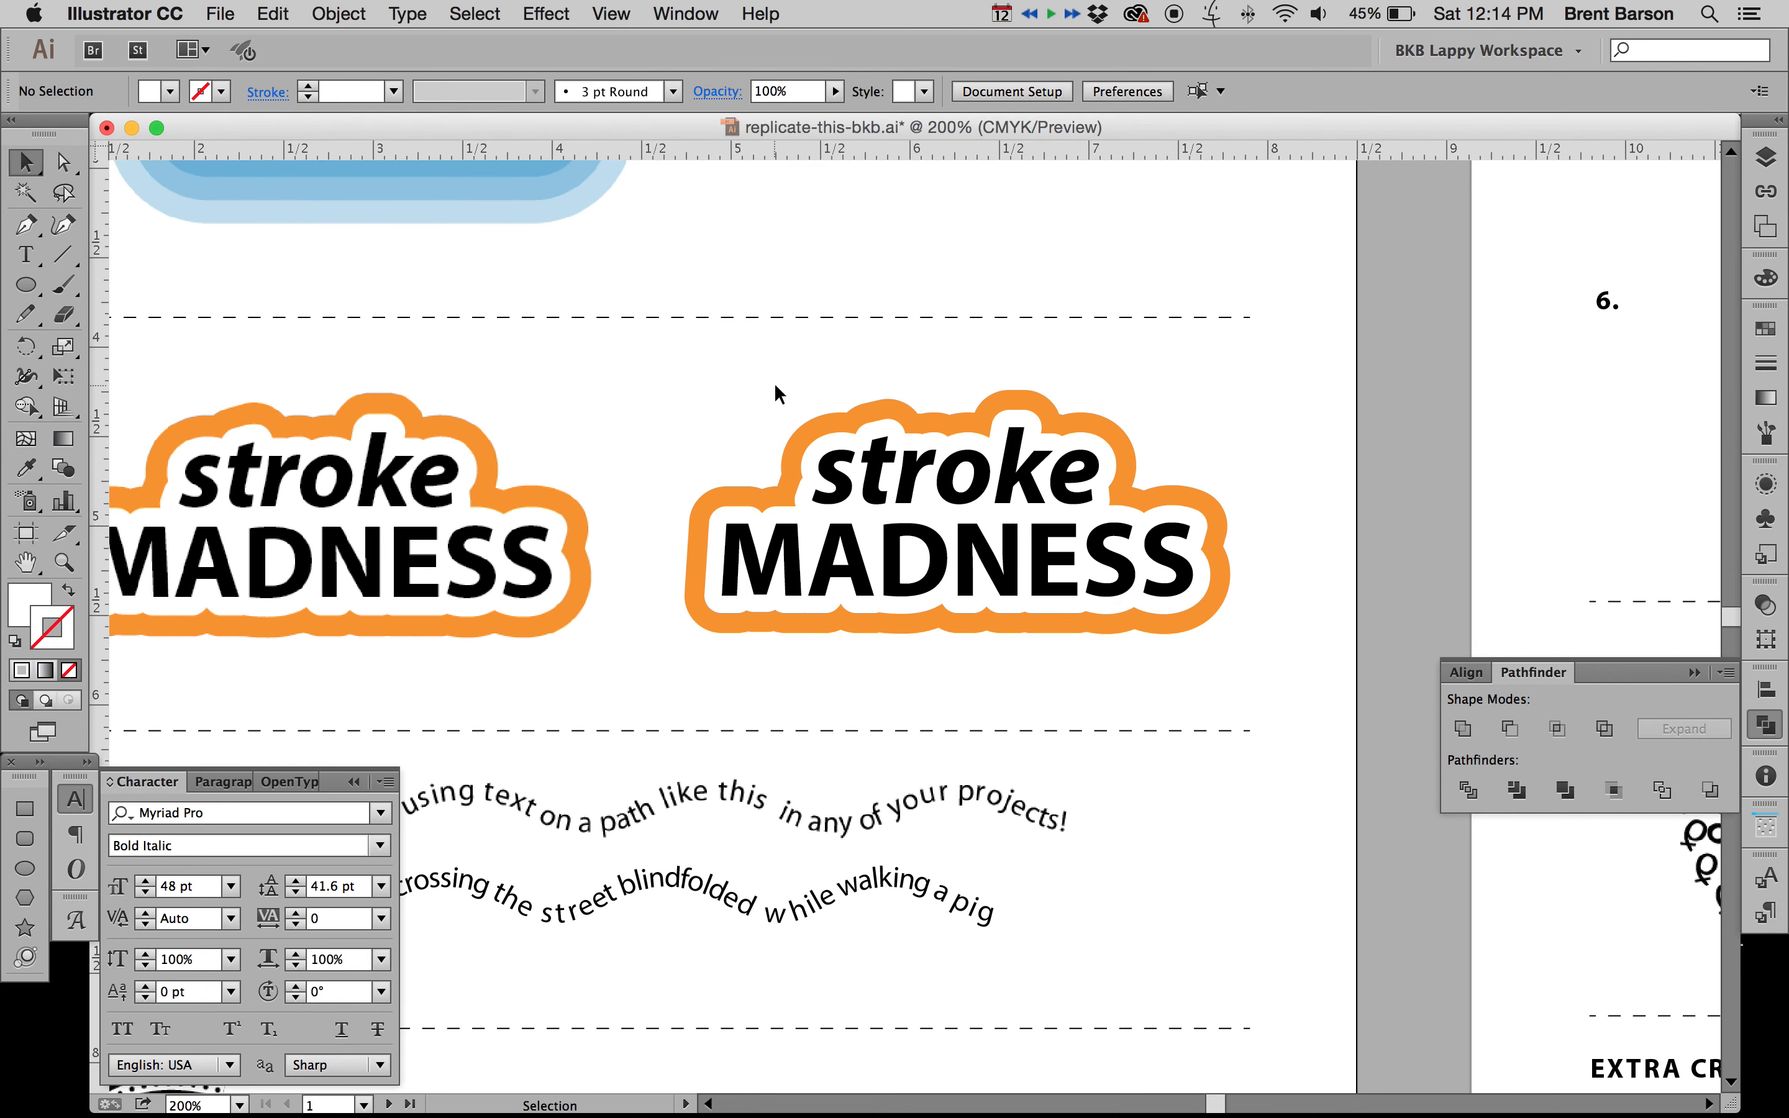